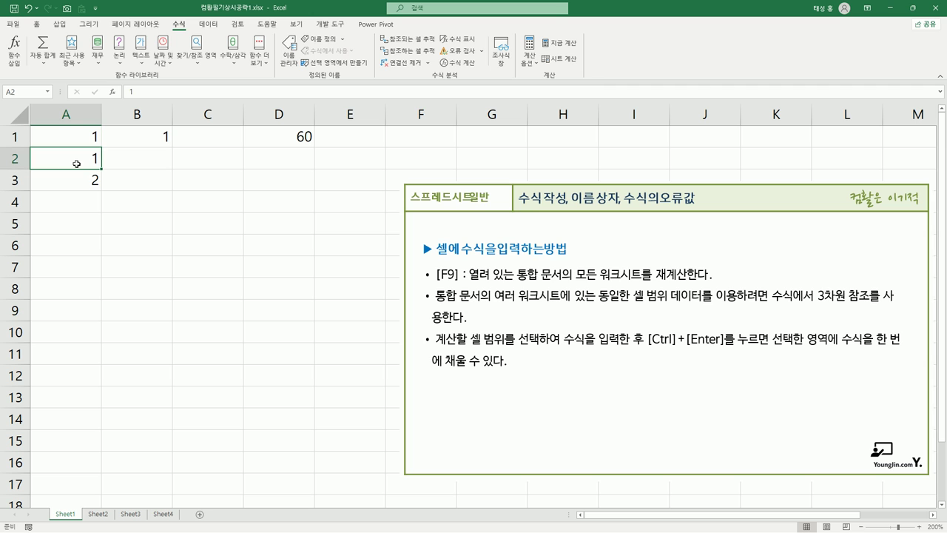
# Inspect the SUM formula in cell A3 of Sheet1 and close it without changes
pyautogui.click(77, 182)
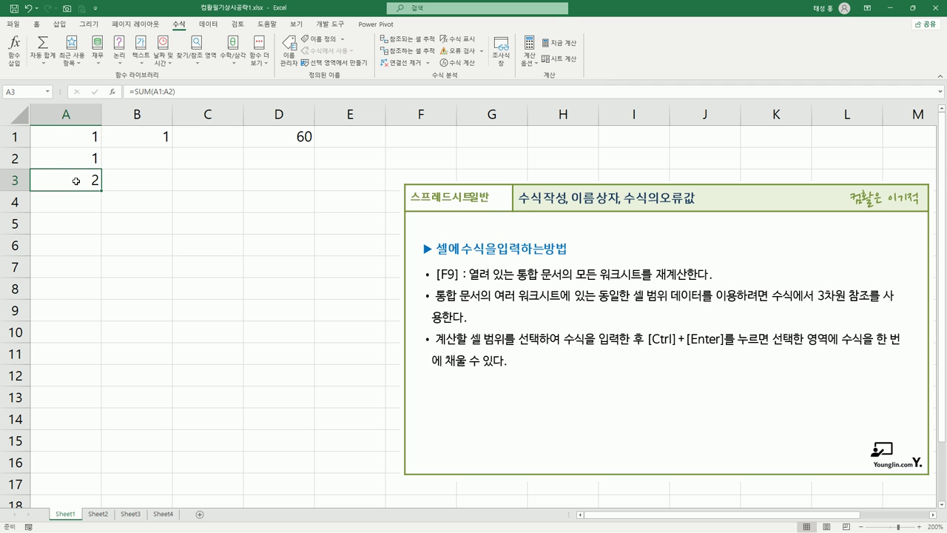
pyautogui.doubleClick(79, 184)
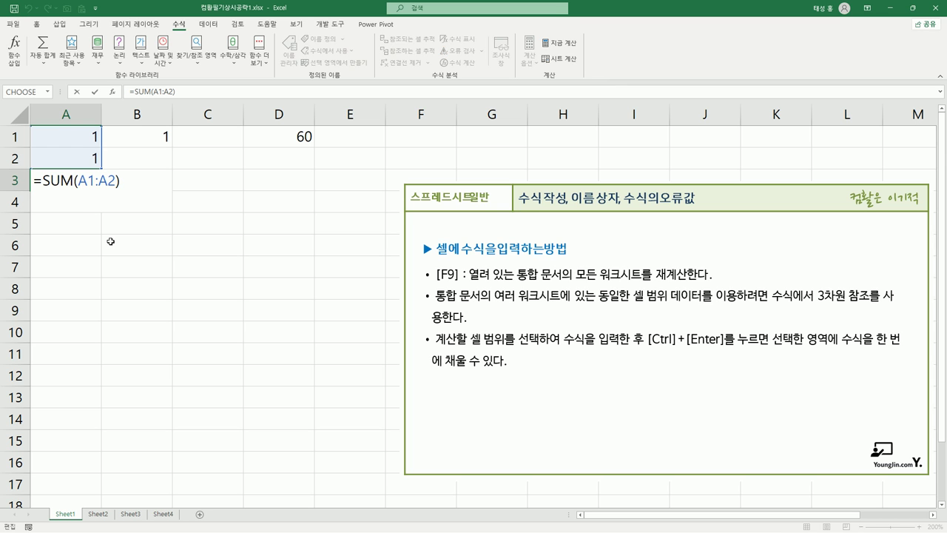
pyautogui.press('Return')
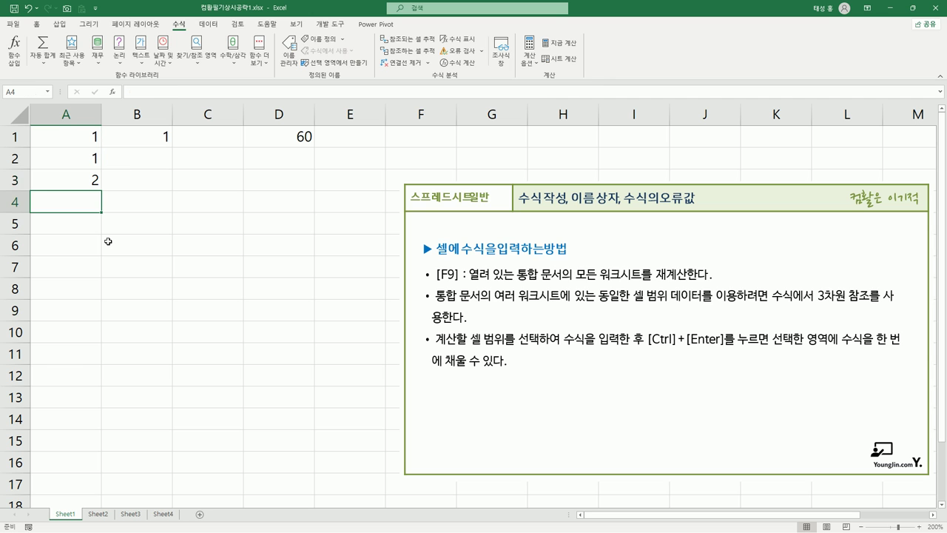
pyautogui.press('Up')
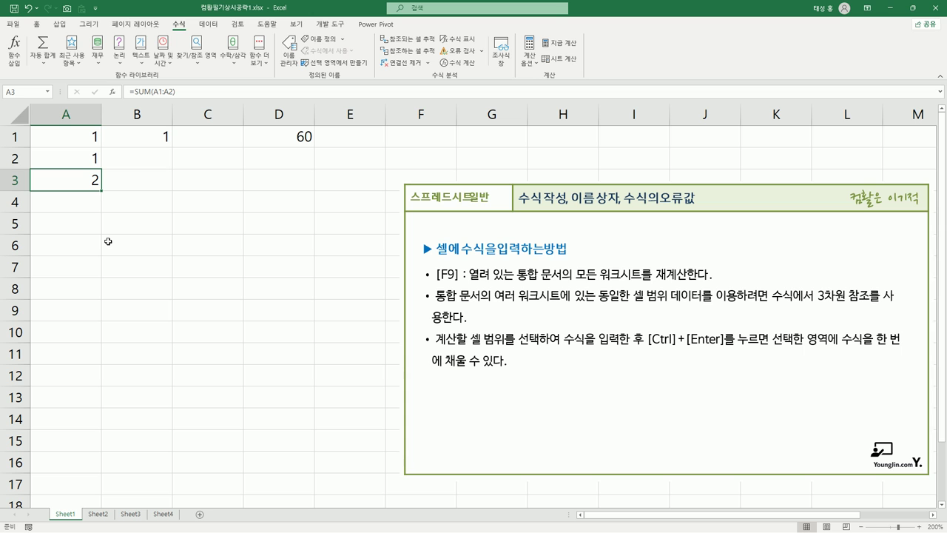
# Set cell A1 to 10 and check the sum in A3 under automatic calculation
pyautogui.press('Up')
pyautogui.press('Up')
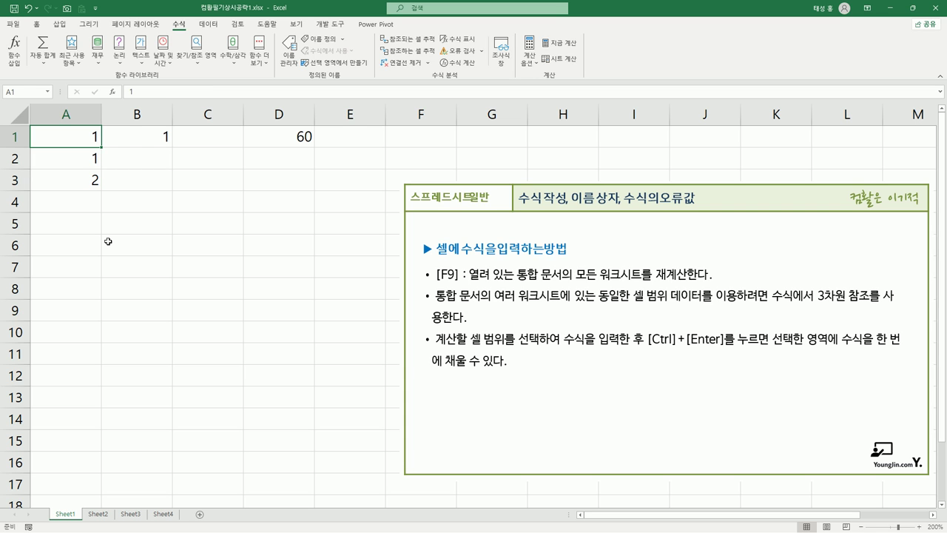
pyautogui.write('10')
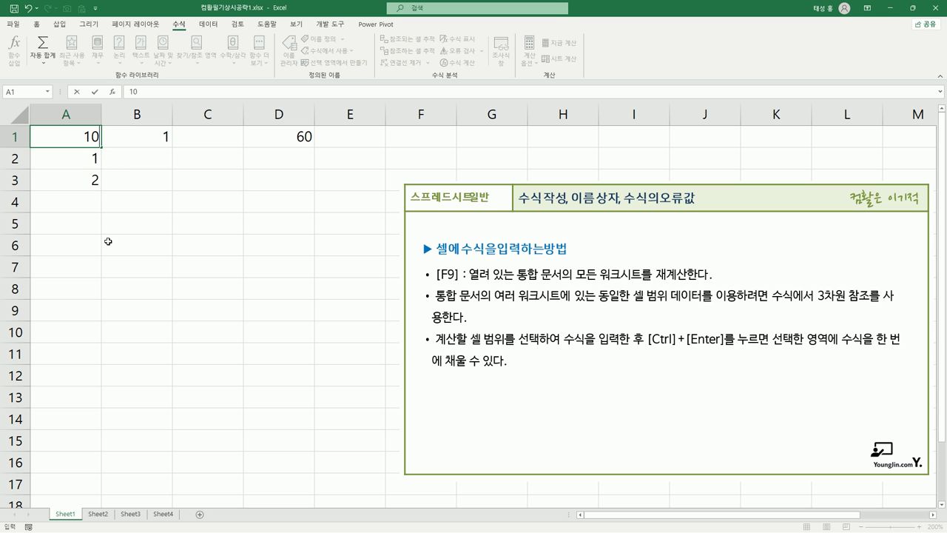
pyautogui.press('Return')
pyautogui.click(77, 182)
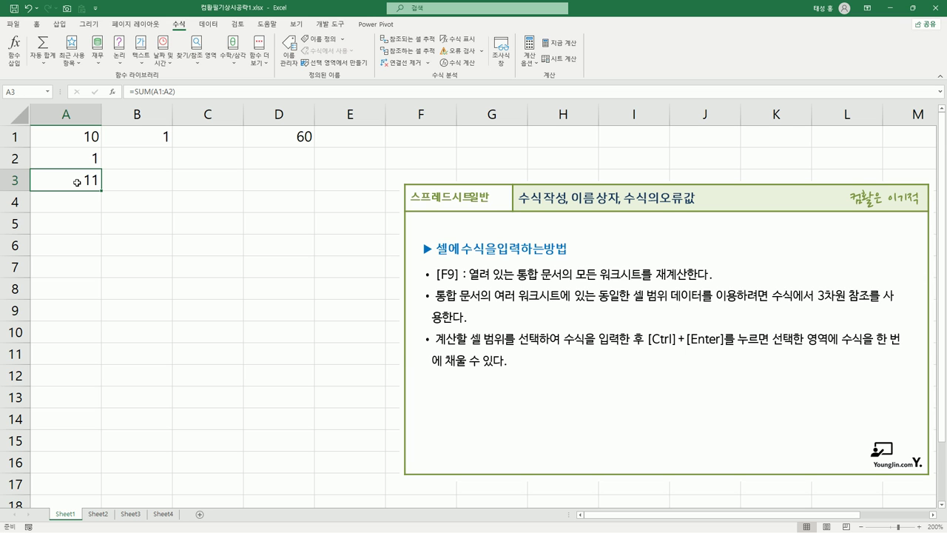
# Restore cell A1 to 1
pyautogui.click(77, 142)
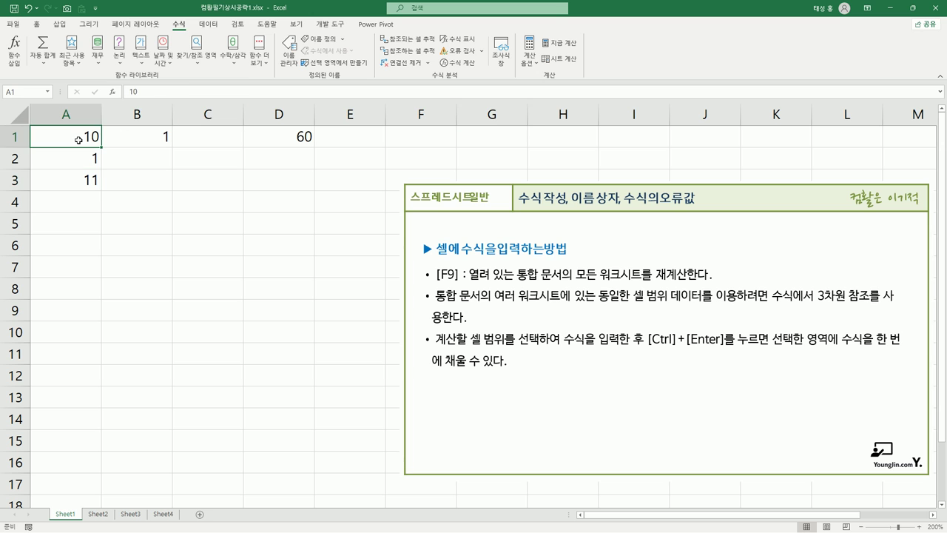
pyautogui.write('1')
pyautogui.press('Return')
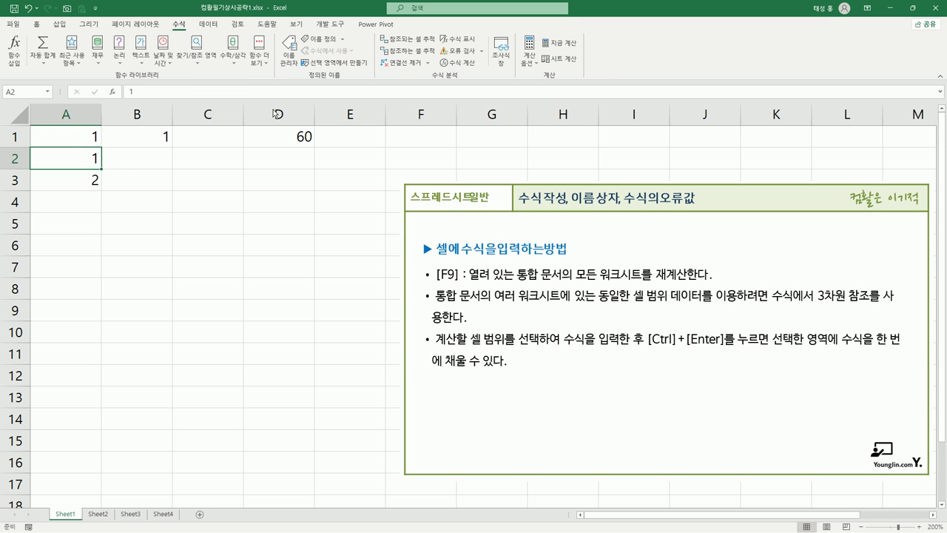
# Switch the workbook's calculation option to manual
pyautogui.click(530, 58)
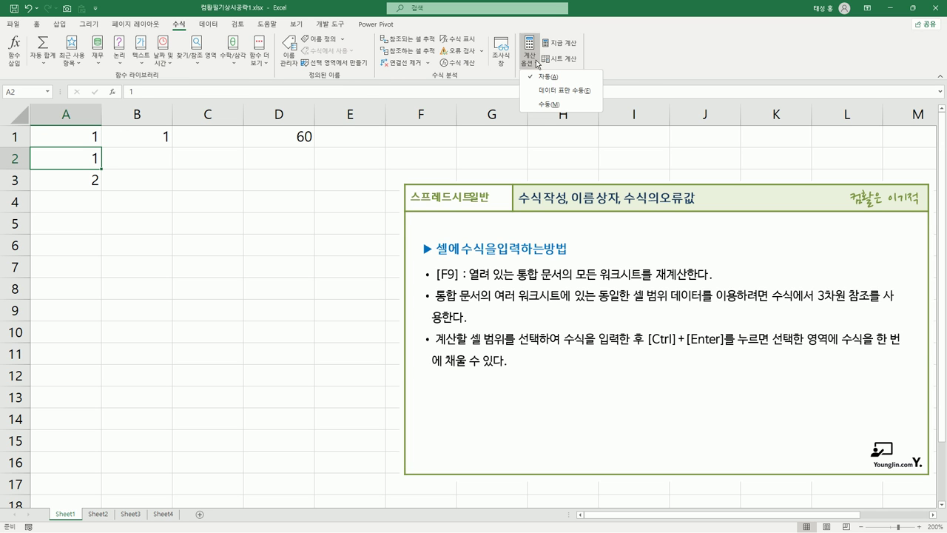
pyautogui.click(556, 106)
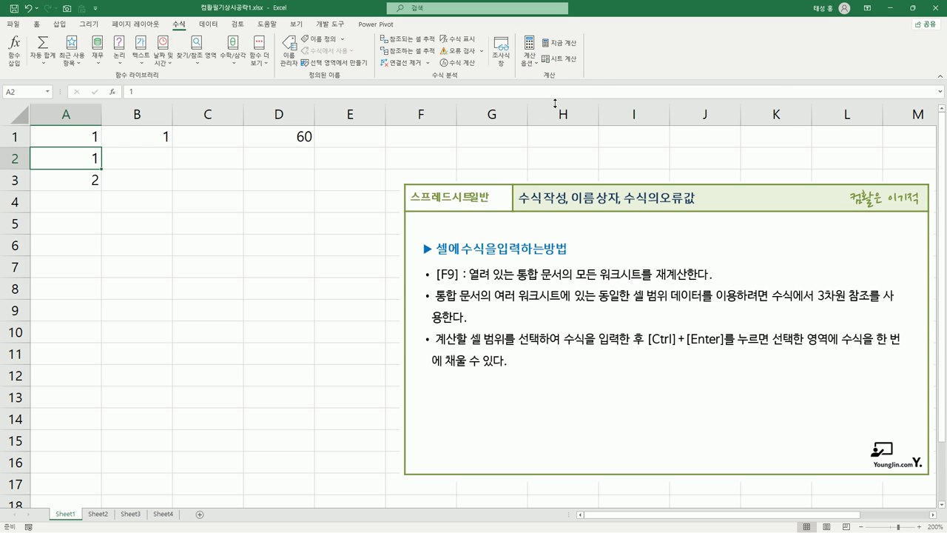
pyautogui.click(529, 58)
pyautogui.click(543, 107)
# Check the formula in A3, and set cell A1 to 10 while calculation is manual
pyautogui.click(83, 179)
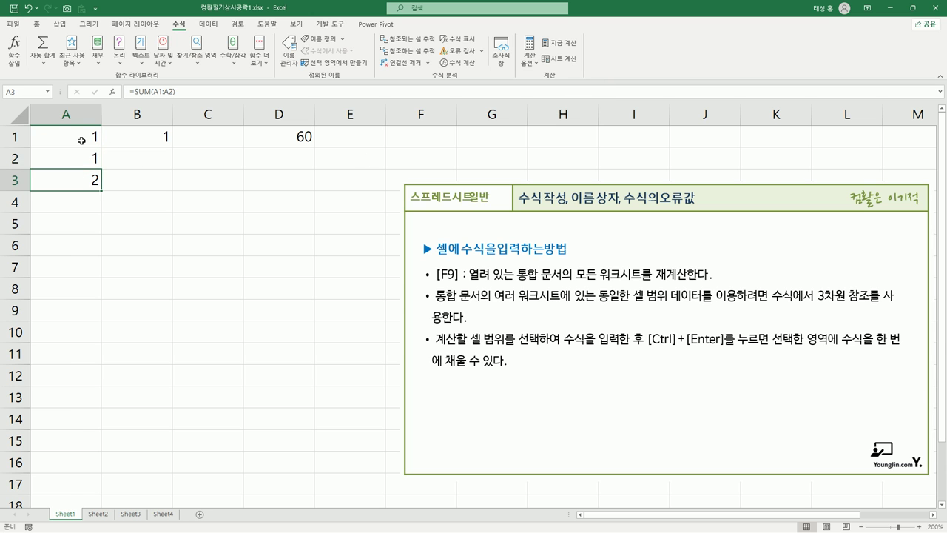
pyautogui.click(81, 141)
pyautogui.write('10')
pyautogui.press('Return')
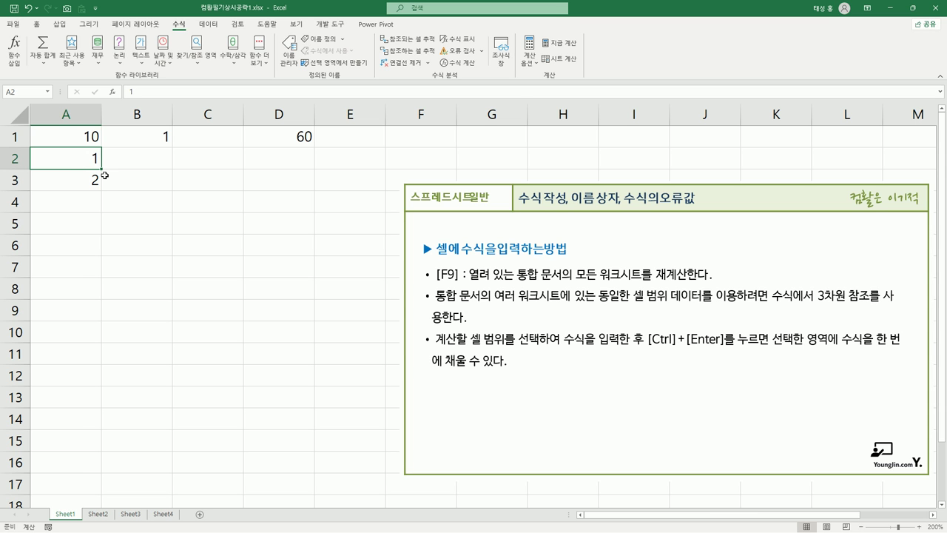
# Review the calculation options without changing them, and recalculate the whole workbook manually
pyautogui.click(531, 63)
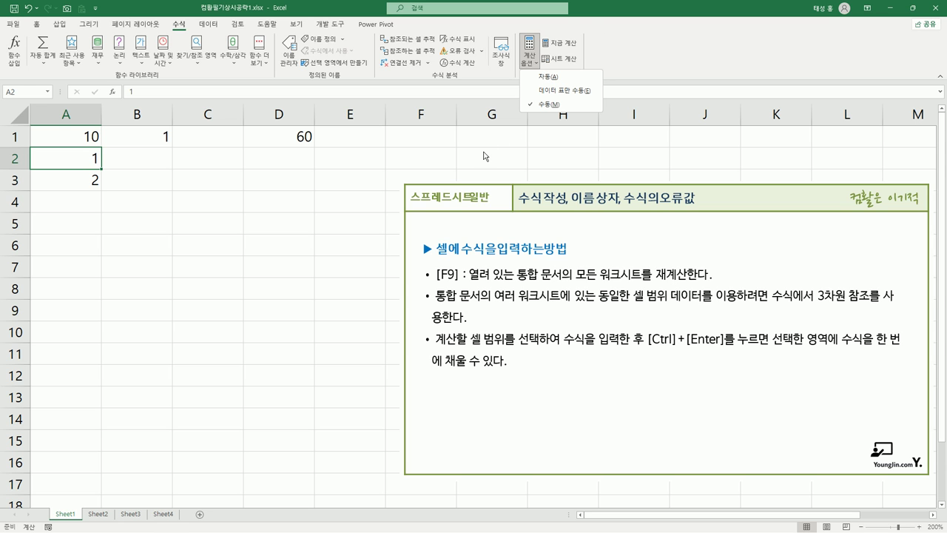
pyautogui.click(485, 155)
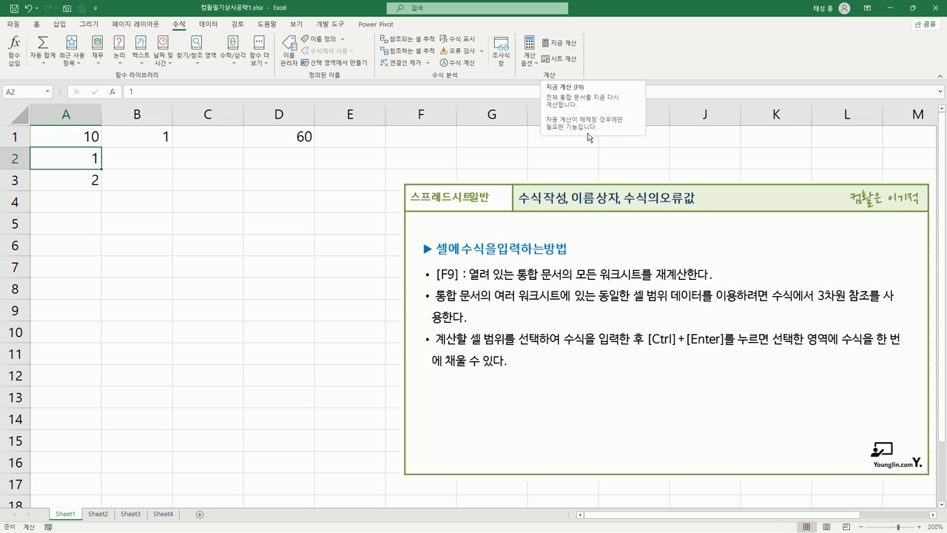
pyautogui.click(201, 177)
pyautogui.click(91, 166)
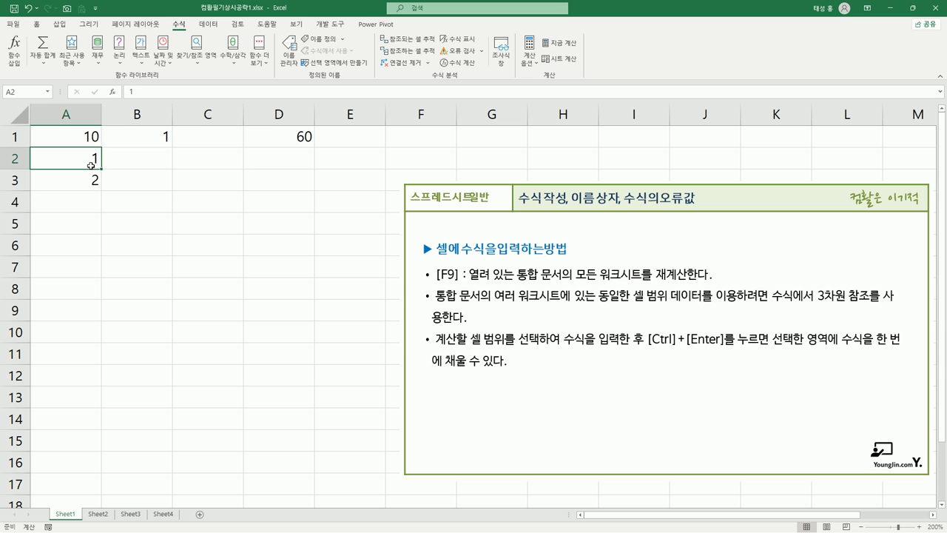
pyautogui.press('F9')
# Switch the workbook's calculation option back to automatic
pyautogui.click(530, 53)
pyautogui.click(549, 78)
pyautogui.click(131, 182)
# Set cell A1 back to 1 and check the sum in A3
pyautogui.click(70, 137)
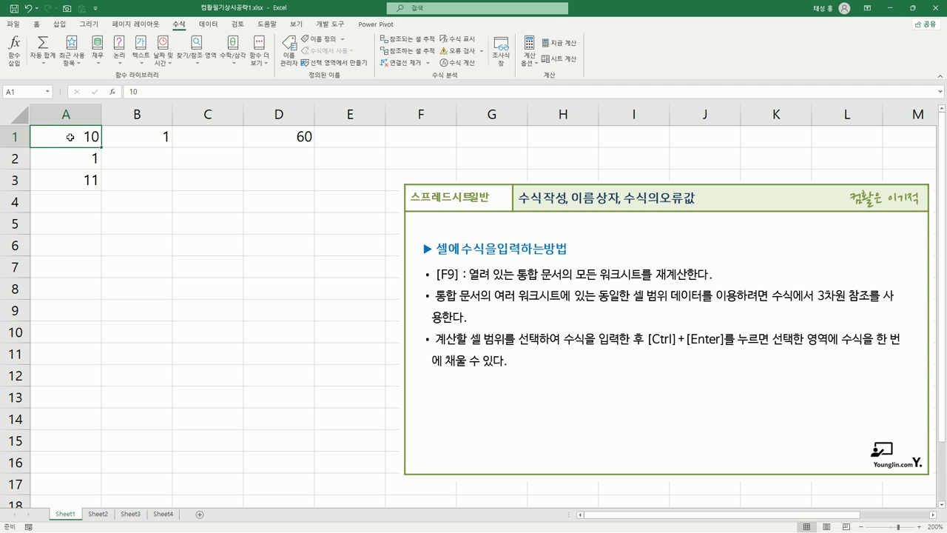
pyautogui.write('1')
pyautogui.press('Return')
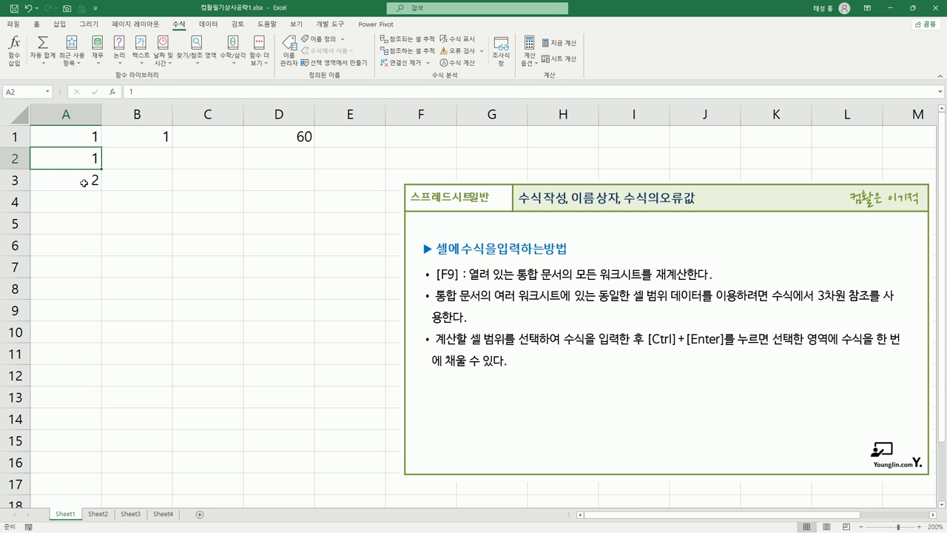
pyautogui.click(84, 180)
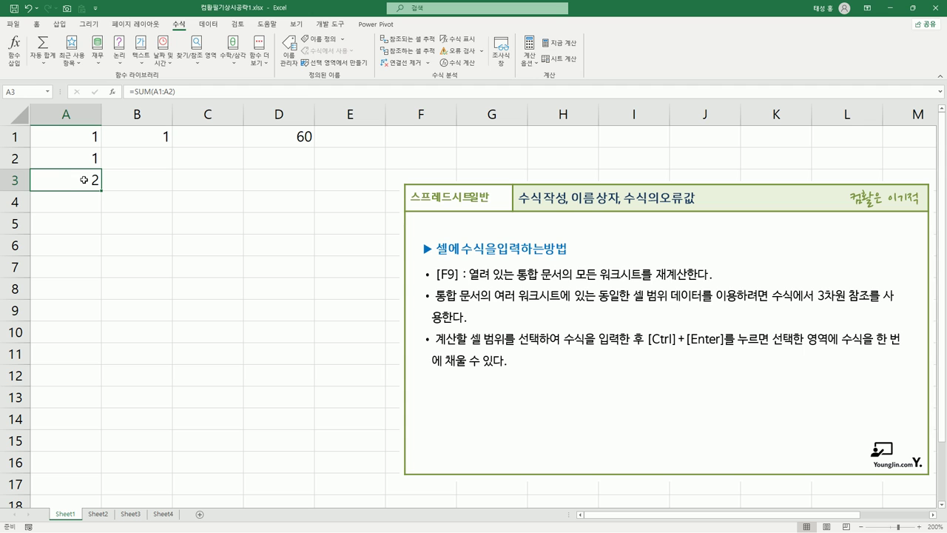
# Convert the expression 10+20+30 in D1's formula into its calculated value and confirm the cell as =60
pyautogui.click(297, 138)
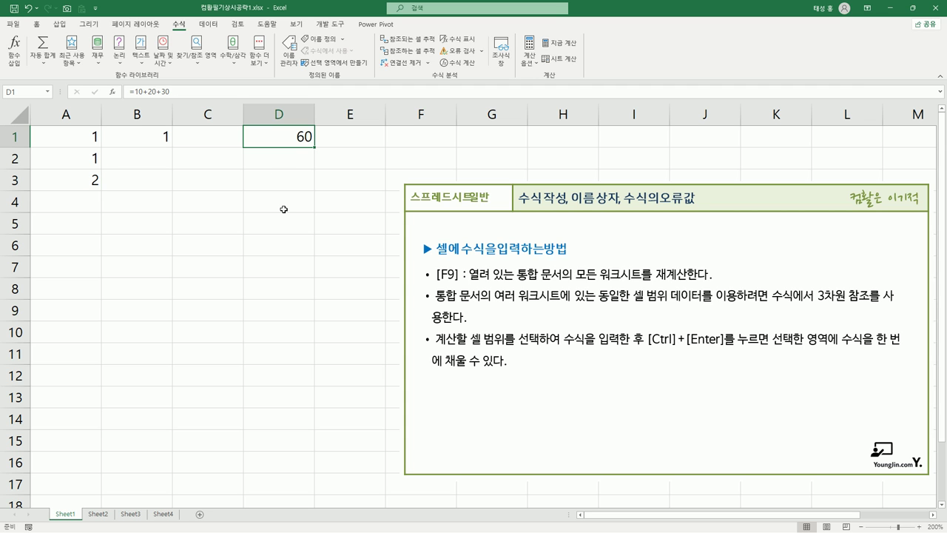
pyautogui.press('F2')
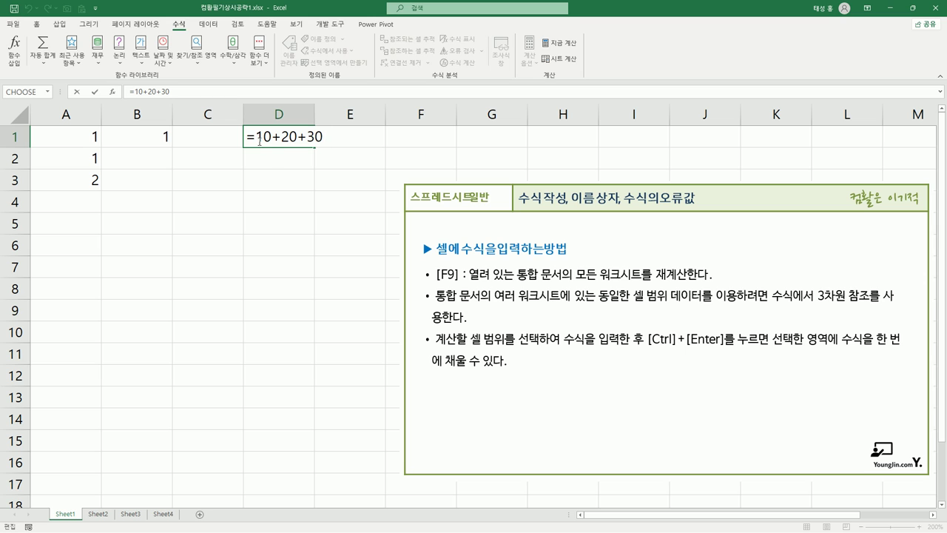
pyautogui.moveTo(258, 137); pyautogui.dragTo(289, 172)
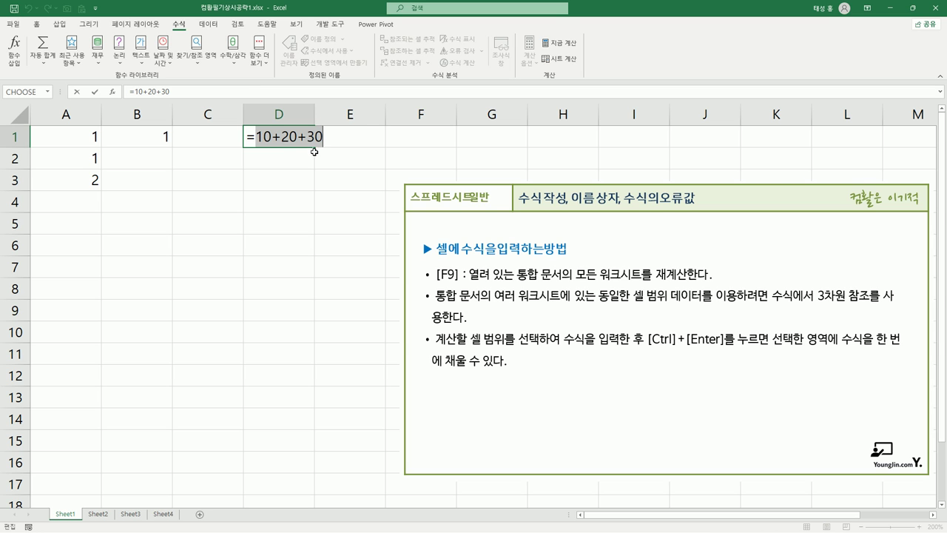
pyautogui.press('F9')
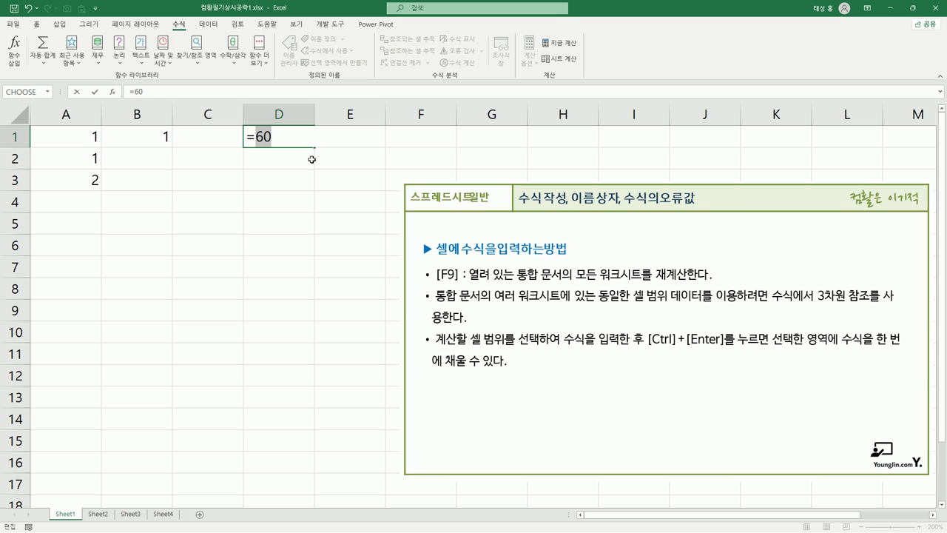
pyautogui.press('Return')
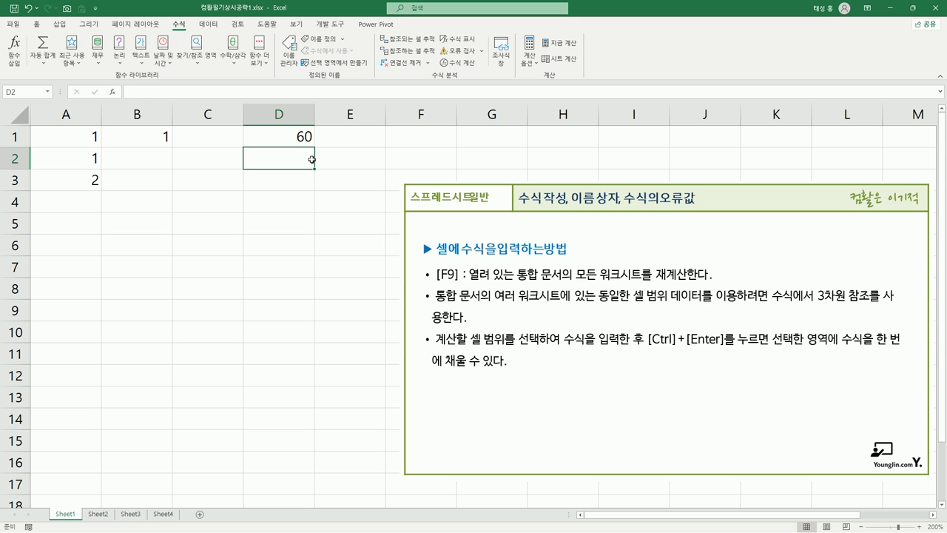
# Inspect the converted formula in cell D1 and leave it as is
pyautogui.press('Up')
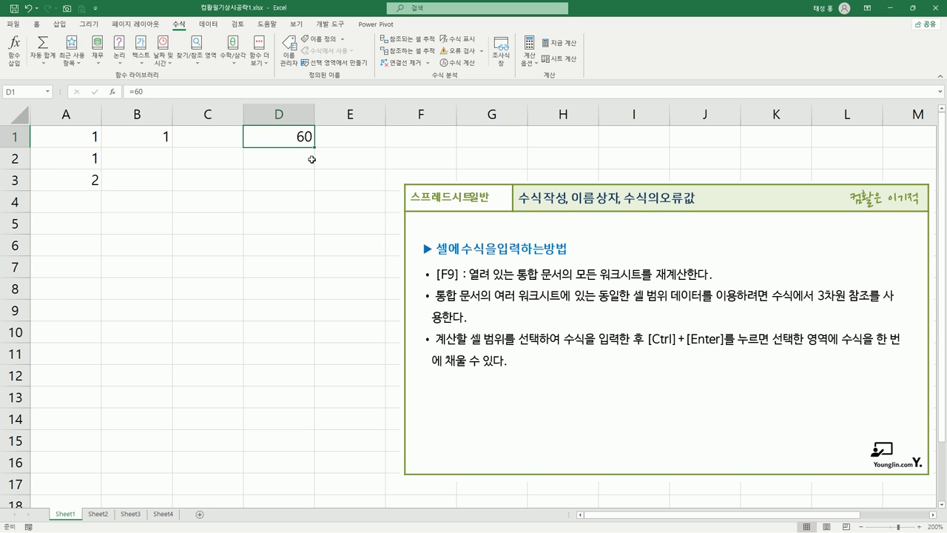
pyautogui.press('F2')
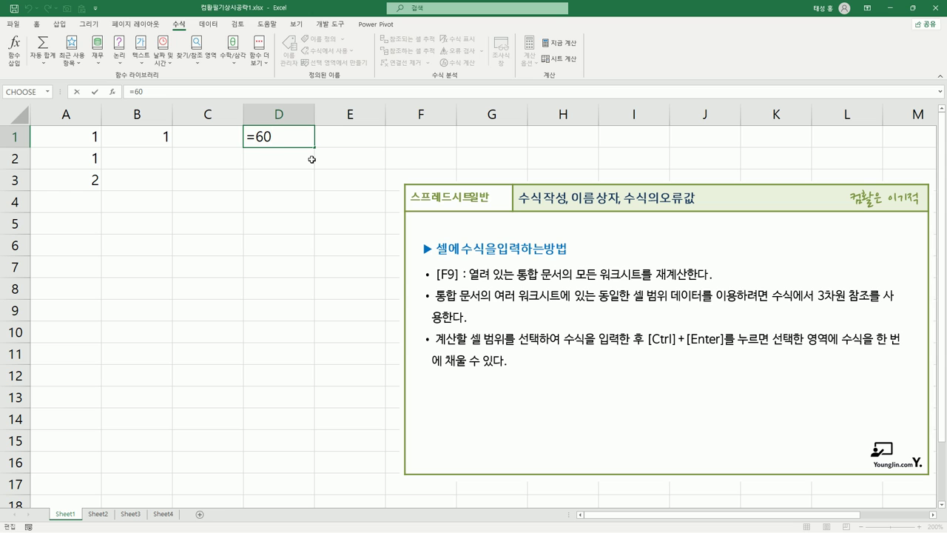
pyautogui.press('Return')
pyautogui.click(299, 137)
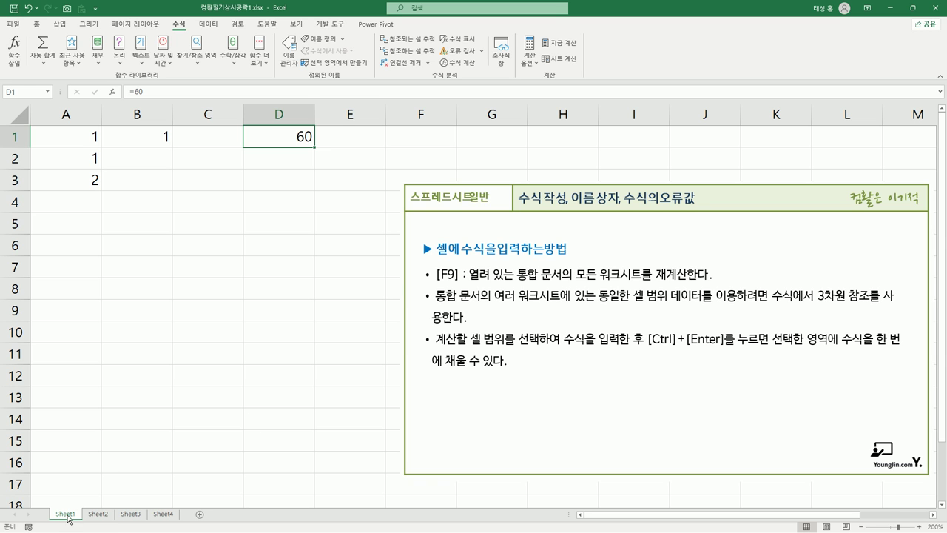
# Examine the values in cells A1 and B1 on Sheet1, Sheet2 and Sheet3
pyautogui.click(86, 140)
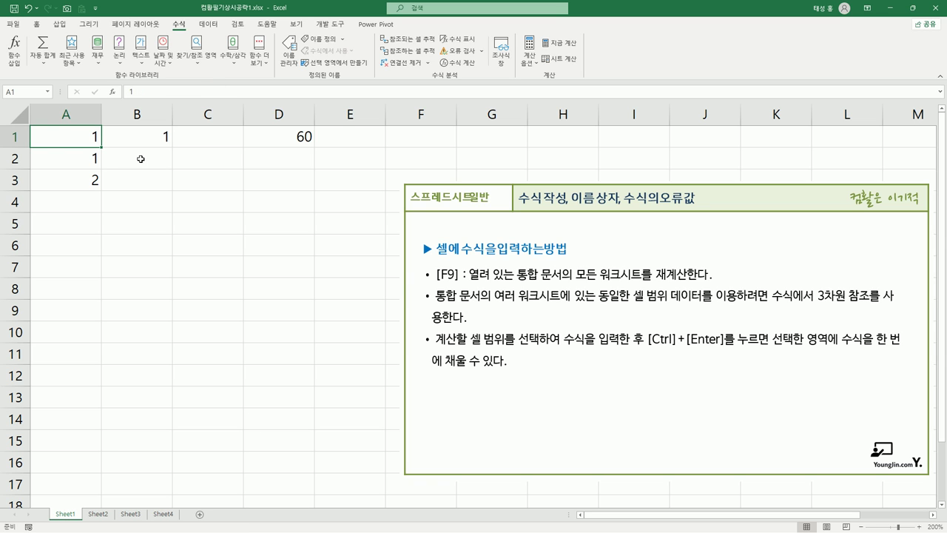
pyautogui.click(156, 141)
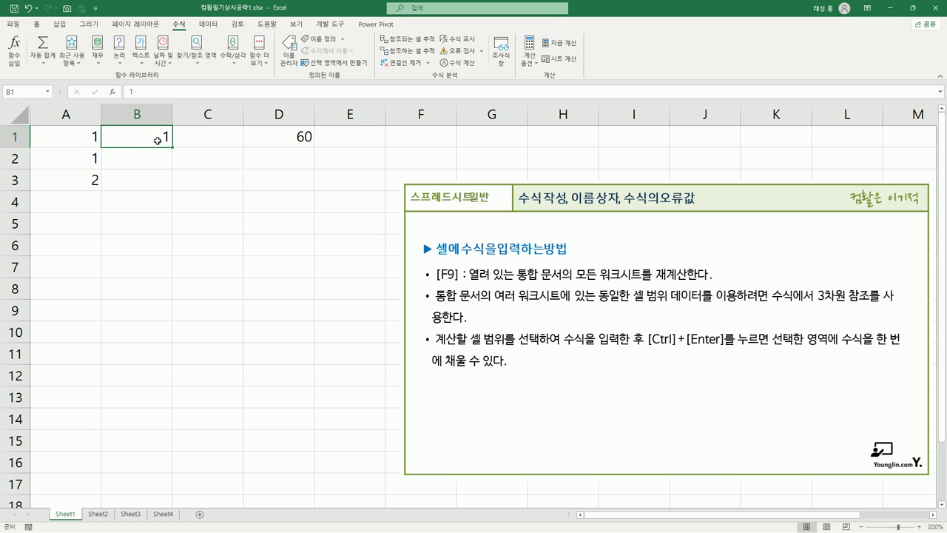
pyautogui.click(98, 514)
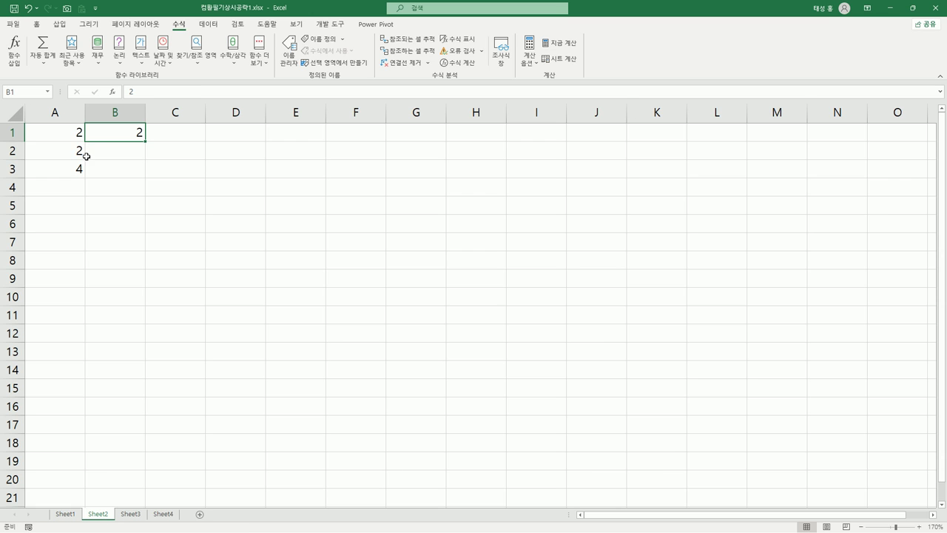
pyautogui.click(71, 136)
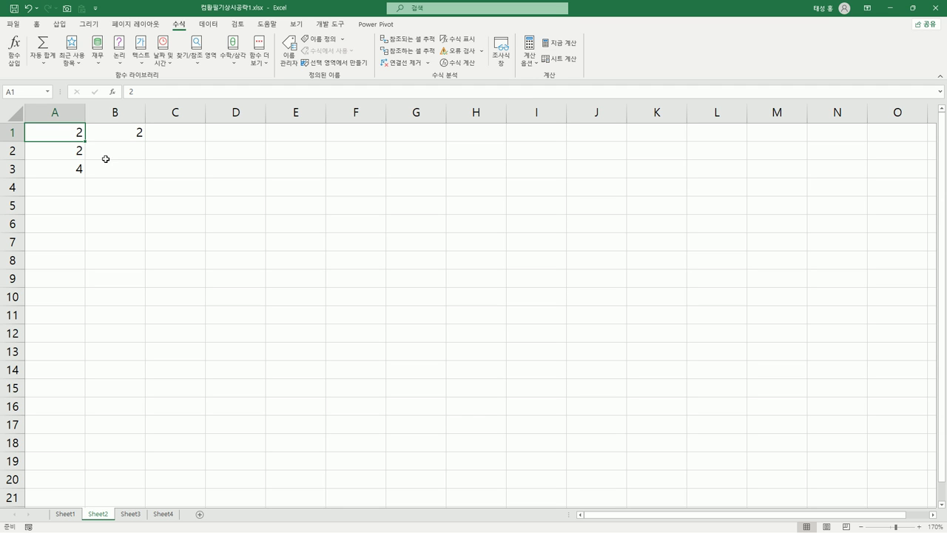
pyautogui.click(125, 133)
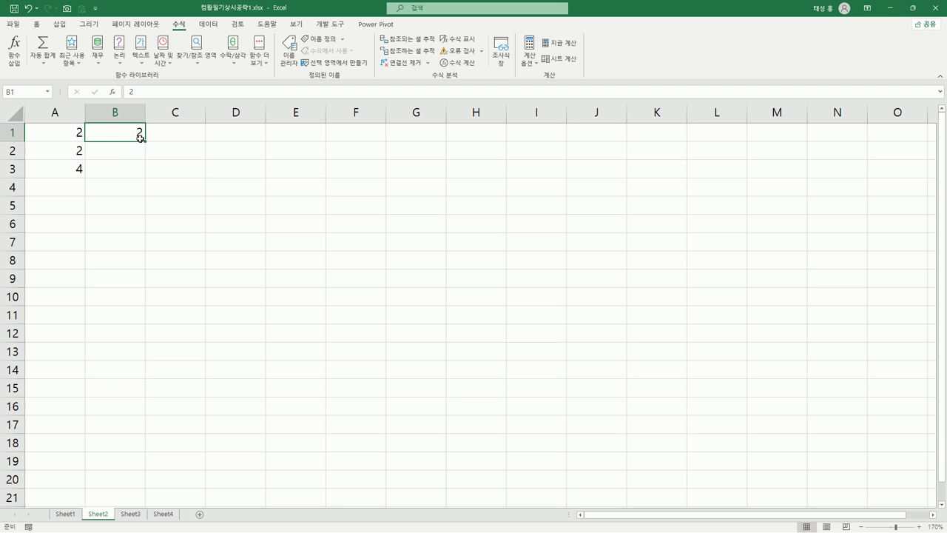
pyautogui.click(131, 514)
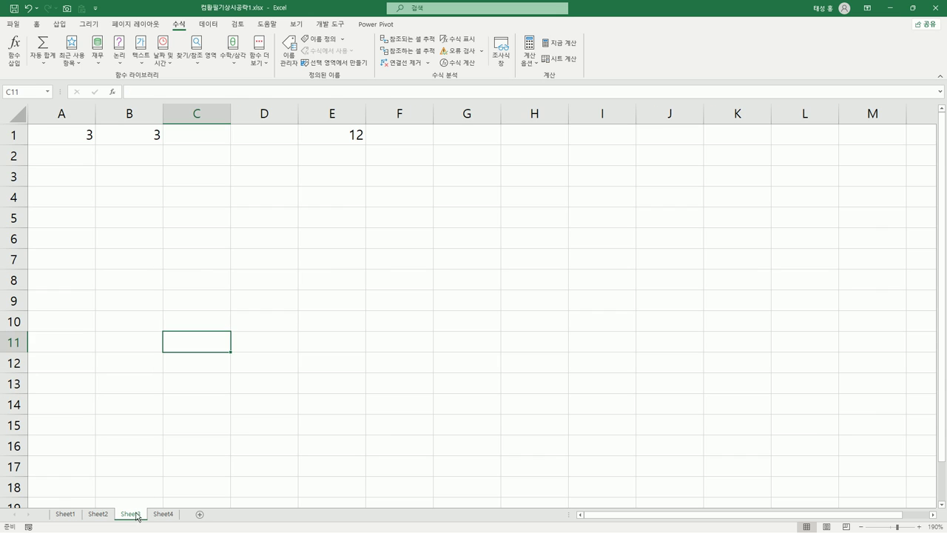
pyautogui.click(70, 137)
pyautogui.click(139, 136)
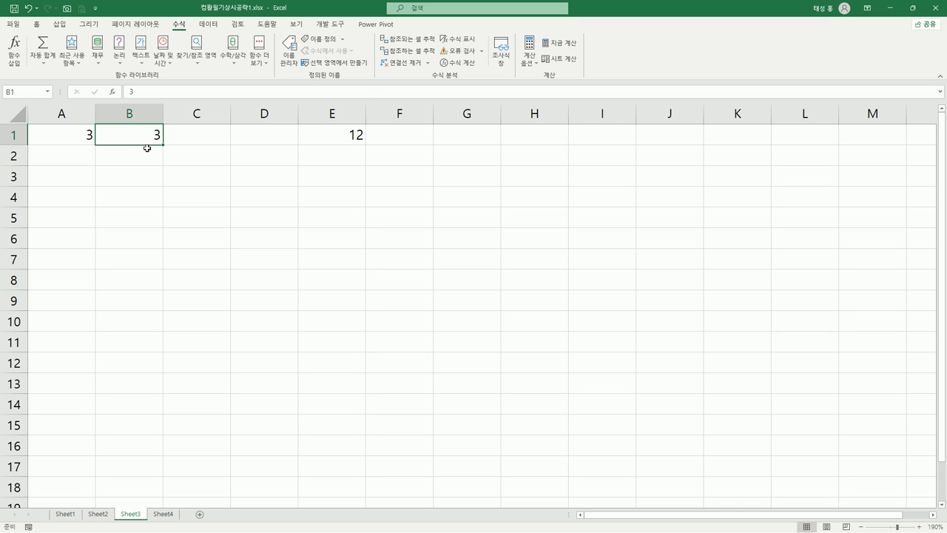
# Examine the SUM formula in cell E1 of Sheet3, including its 3D reference to A1:B1 across Sheet1 through Sheet3
pyautogui.click(346, 136)
pyautogui.press('F2')
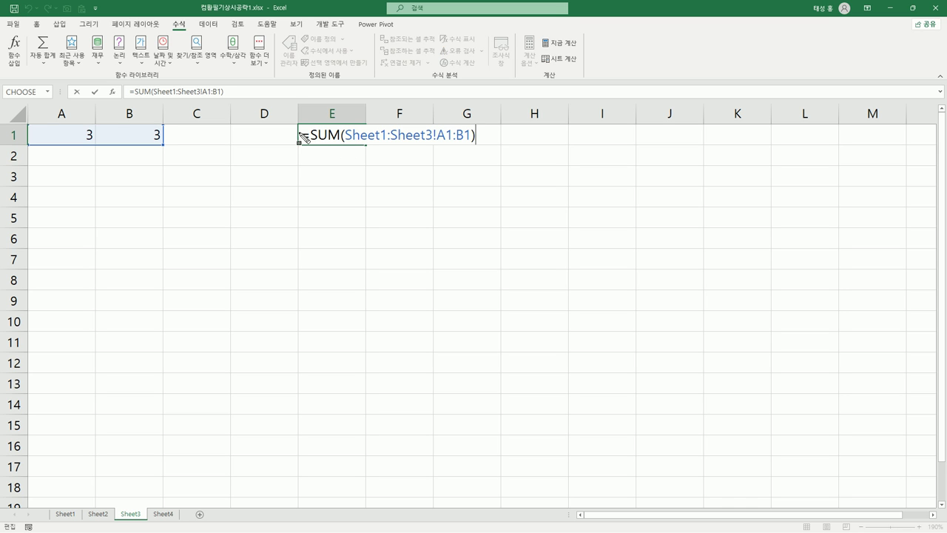
pyautogui.moveTo(301, 136); pyautogui.dragTo(432, 144)
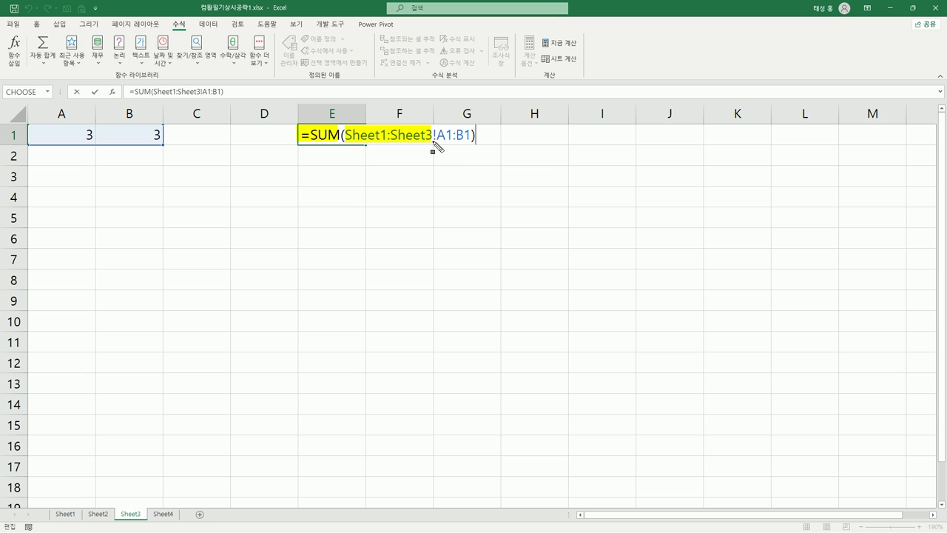
pyautogui.moveTo(433, 119); pyautogui.dragTo(439, 172)
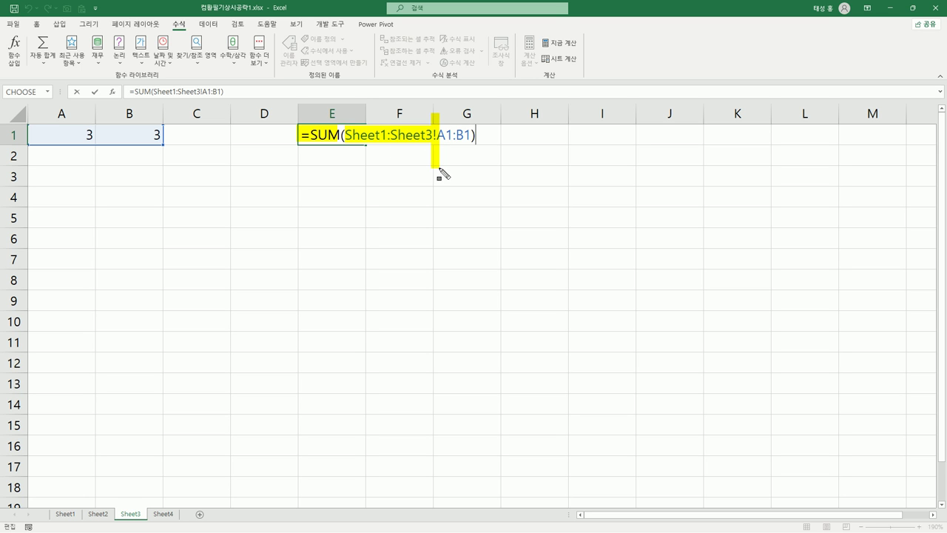
pyautogui.moveTo(437, 138); pyautogui.dragTo(469, 144)
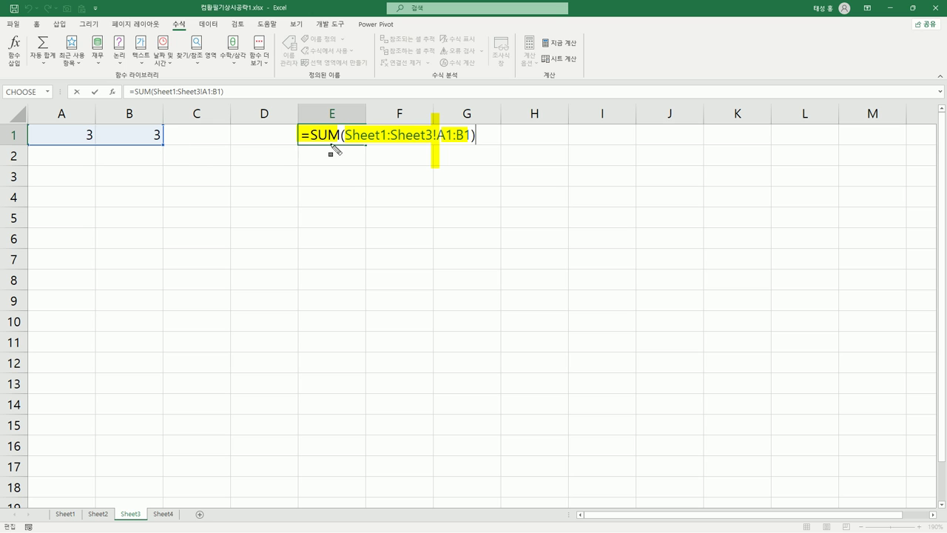
pyautogui.press('Escape')
pyautogui.press('Return')
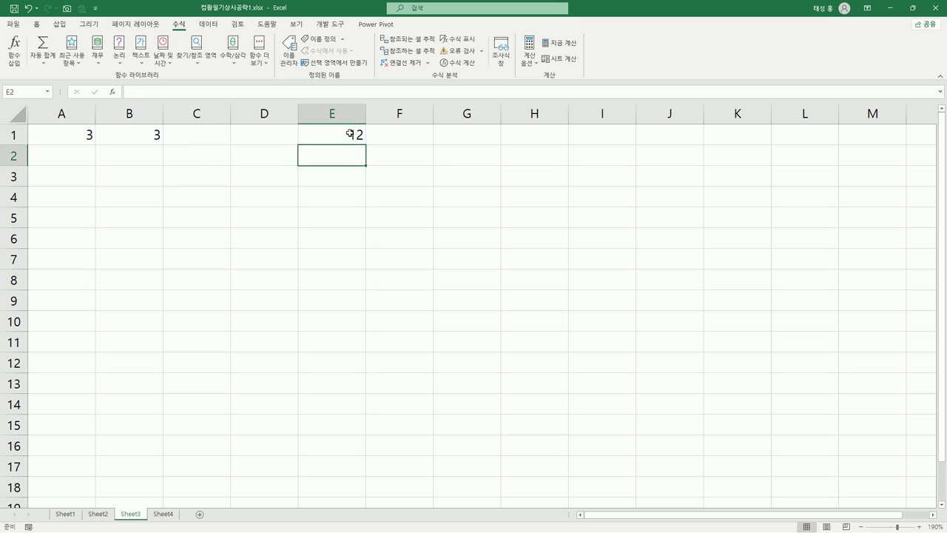
pyautogui.click(351, 136)
pyautogui.press('F2')
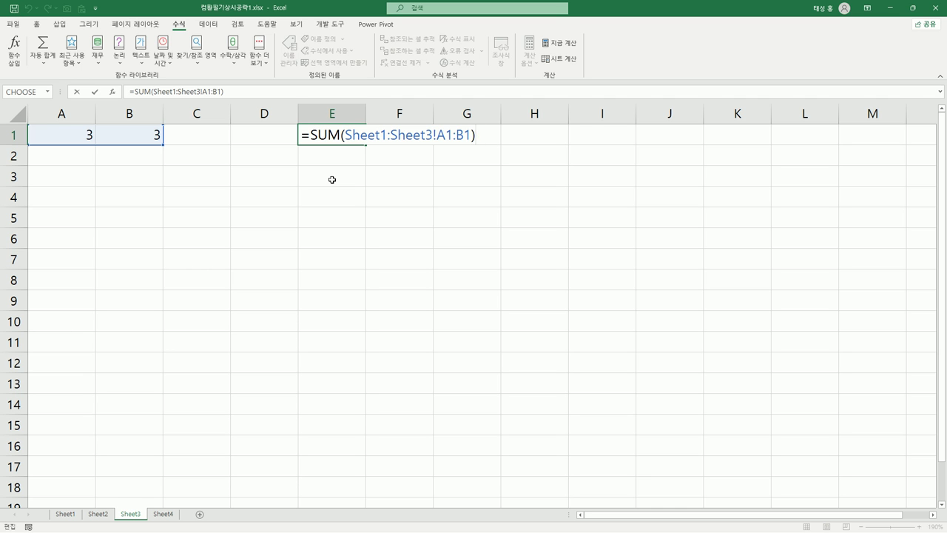
pyautogui.press('Return')
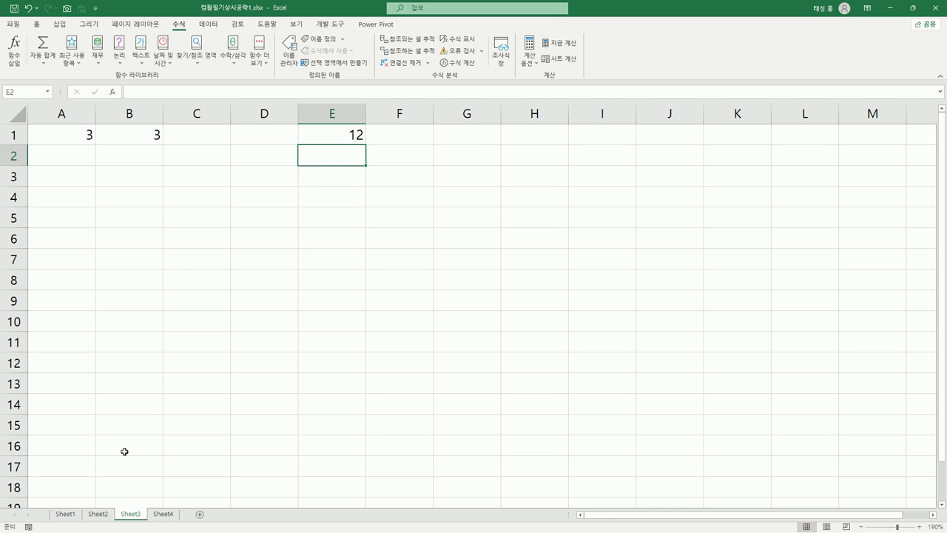
# Enter =SUM(B2:C2) in cell D2 on Sheet4 to total the first row's scores
pyautogui.click(70, 516)
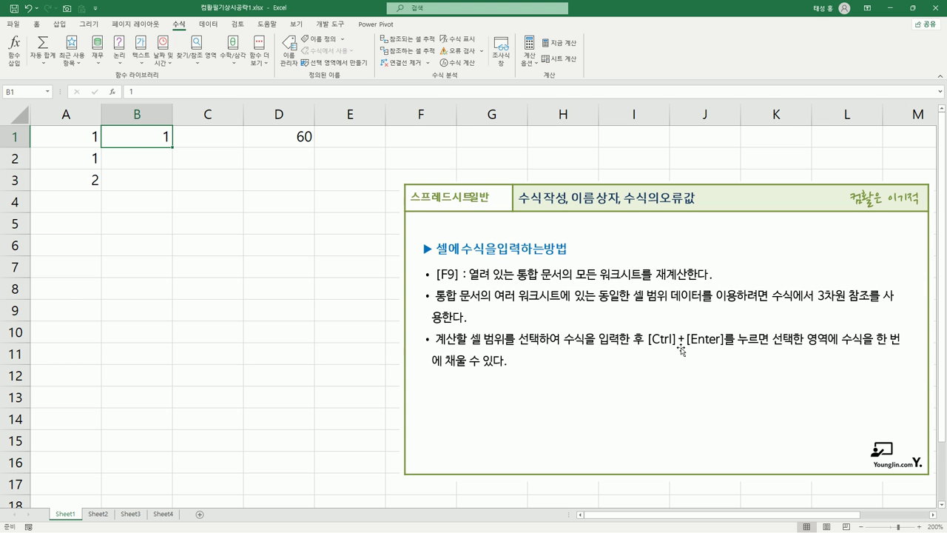
pyautogui.click(162, 513)
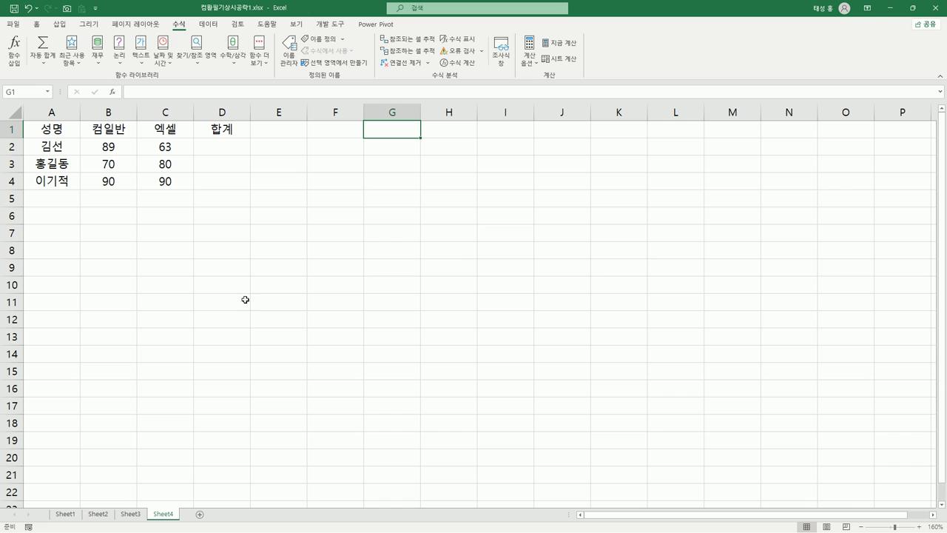
pyautogui.click(228, 147)
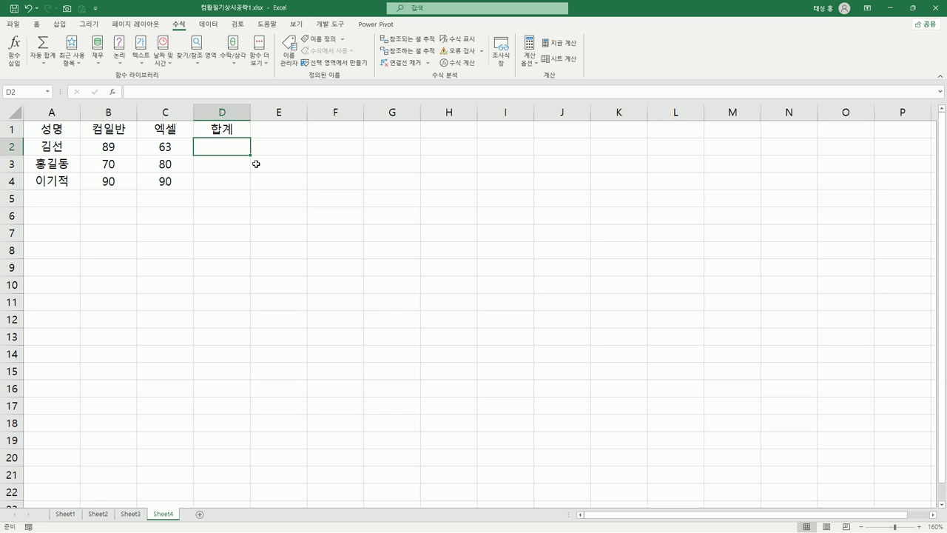
pyautogui.write('=')
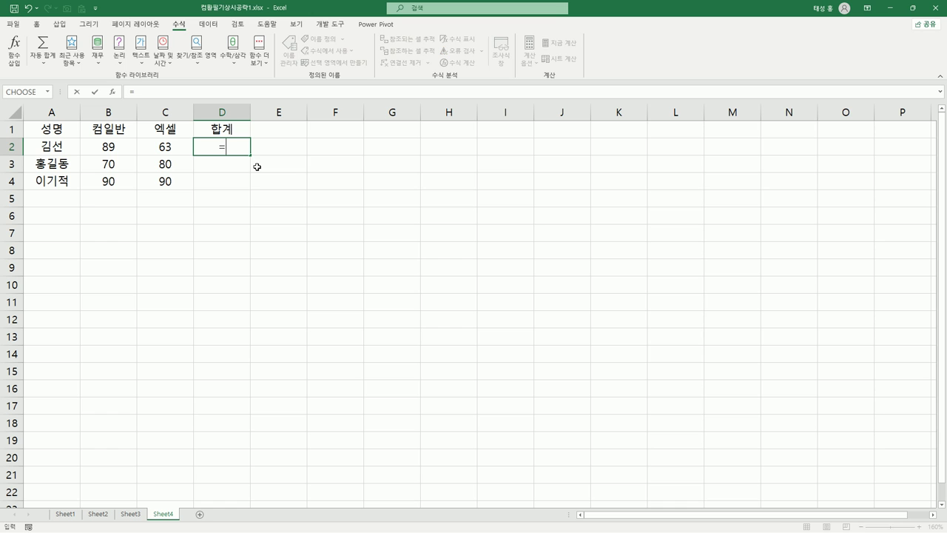
pyautogui.write('sum(')
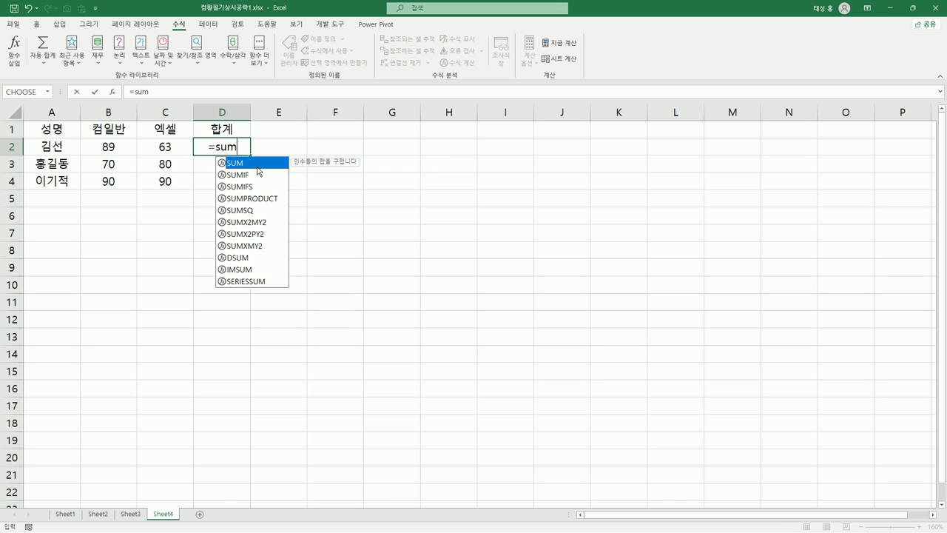
pyautogui.moveTo(116, 154); pyautogui.dragTo(155, 148)
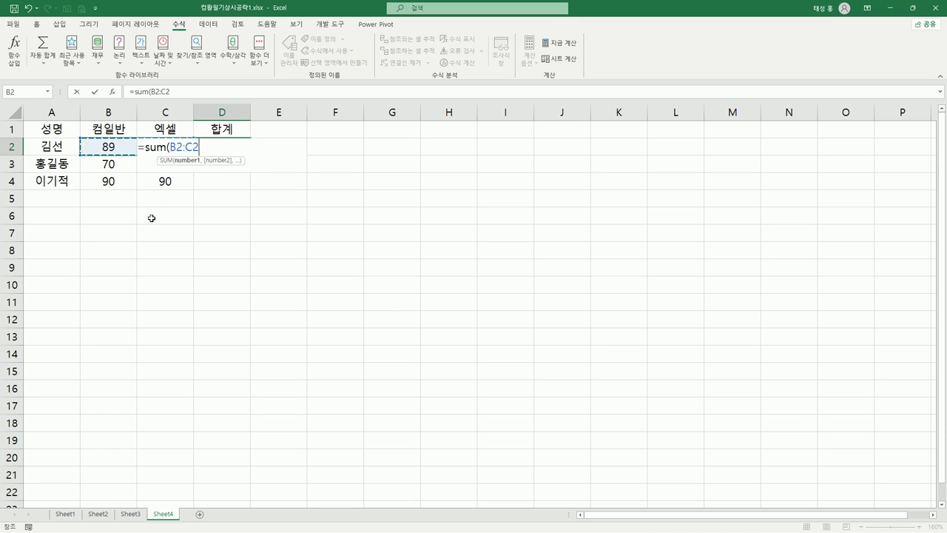
pyautogui.press('Return')
pyautogui.press('Up')
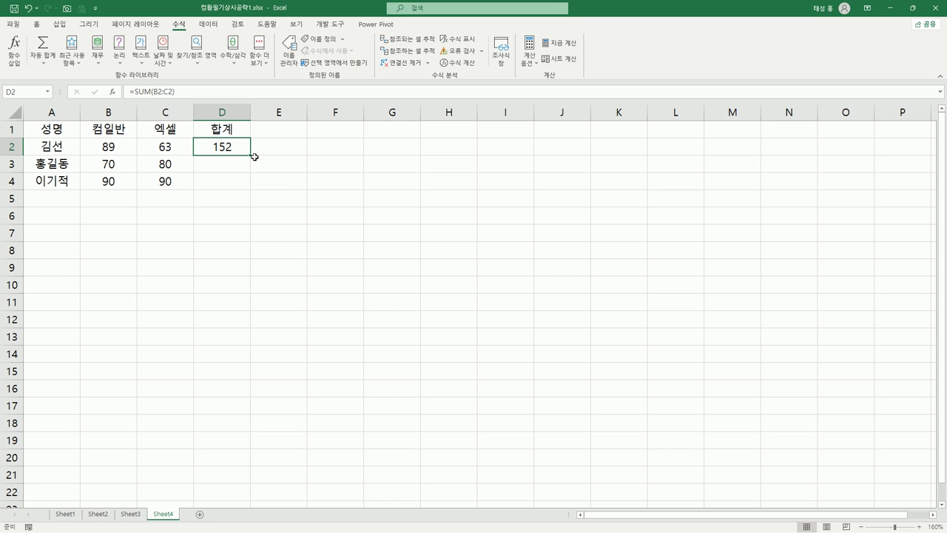
# Copy the sum formula from D2 down through D4 using the fill handle
pyautogui.click(531, 62)
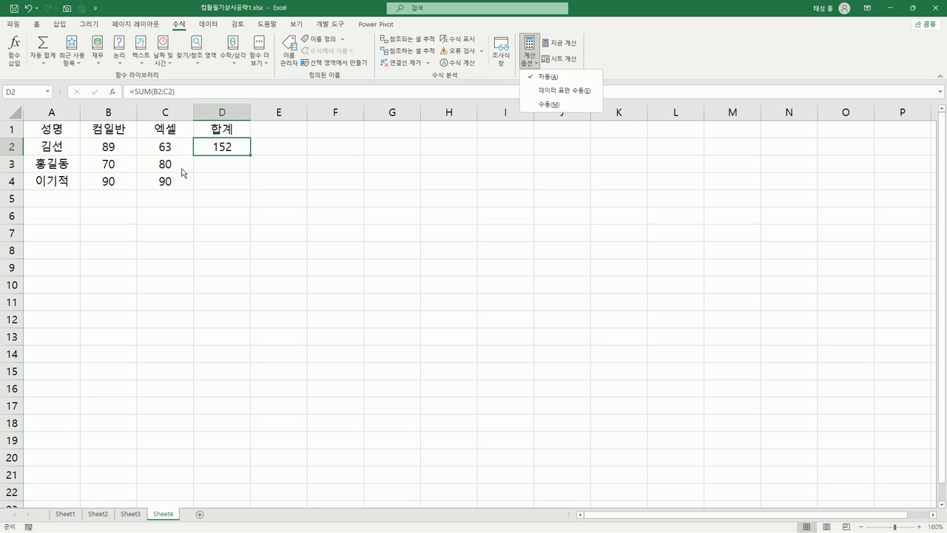
pyautogui.click(230, 168)
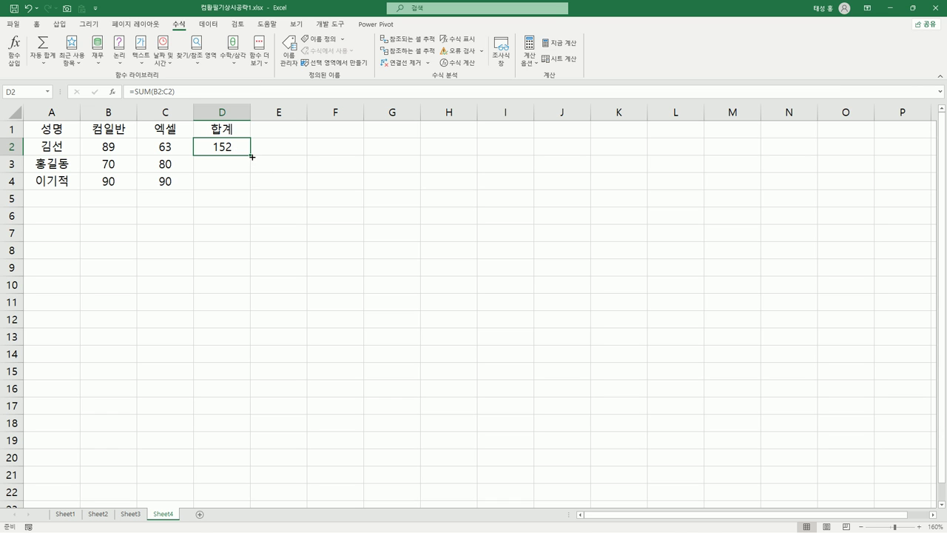
pyautogui.moveTo(251, 155); pyautogui.dragTo(254, 192)
pyautogui.click(239, 149)
pyautogui.moveTo(251, 156); pyautogui.dragTo(253, 191)
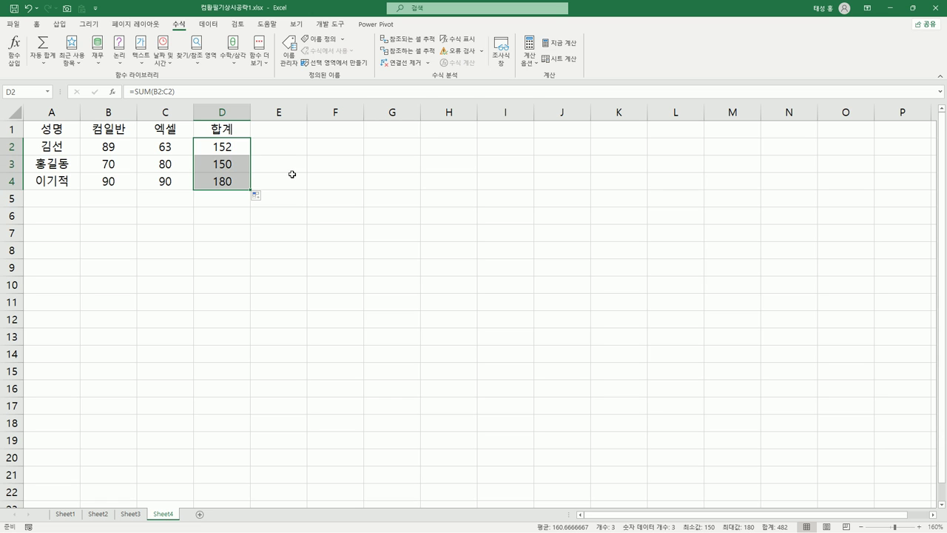
# Clear the sum formulas from cells D2:D4
pyautogui.click(292, 174)
pyautogui.moveTo(230, 148); pyautogui.dragTo(230, 178)
pyautogui.press('Delete')
pyautogui.click(309, 165)
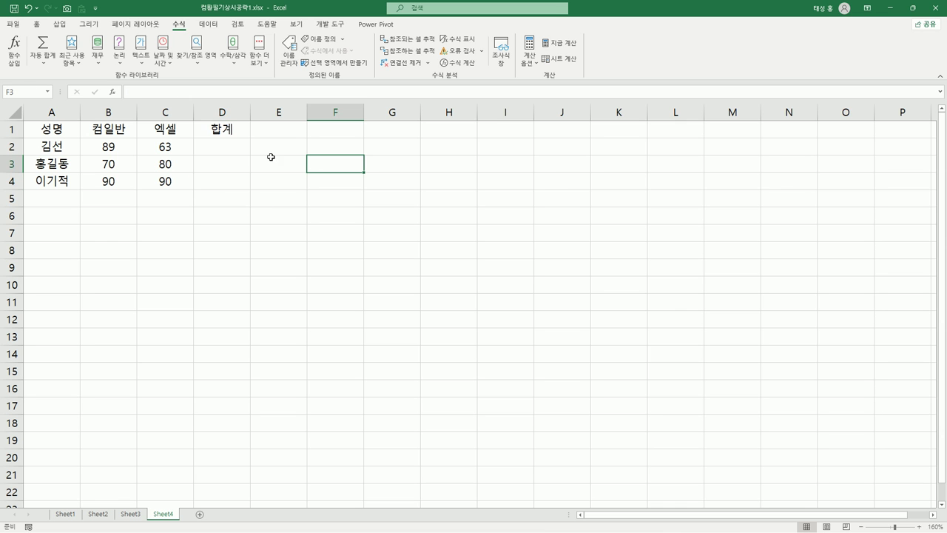
# Fill the whole range D2:D4 with the formula =SUM(B2:C2) in a single entry
pyautogui.moveTo(230, 144); pyautogui.dragTo(222, 179)
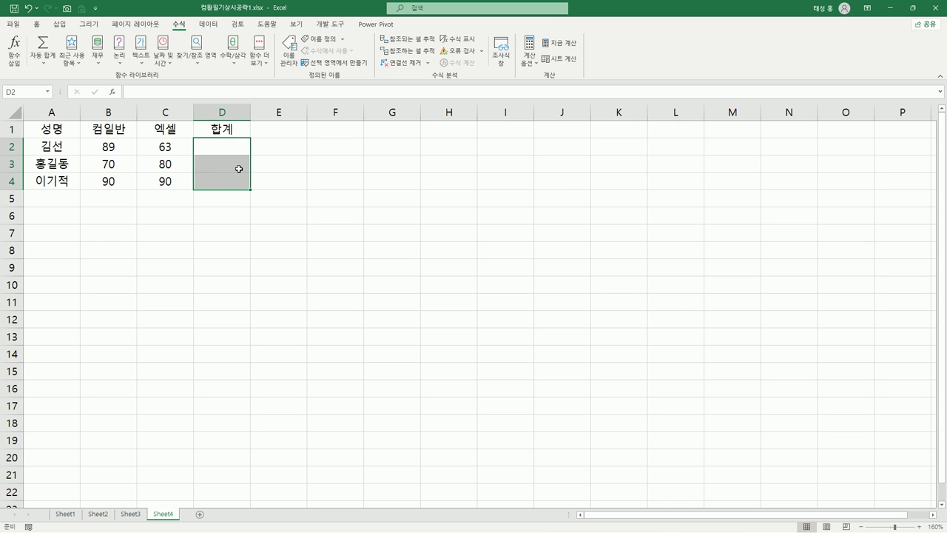
pyautogui.write('=sum(')
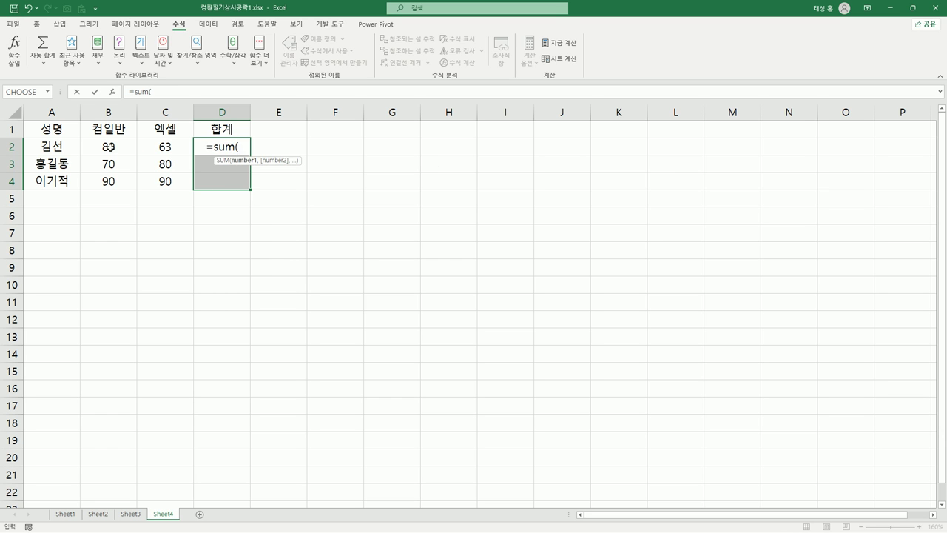
pyautogui.moveTo(111, 148); pyautogui.dragTo(147, 148)
pyautogui.write(')')
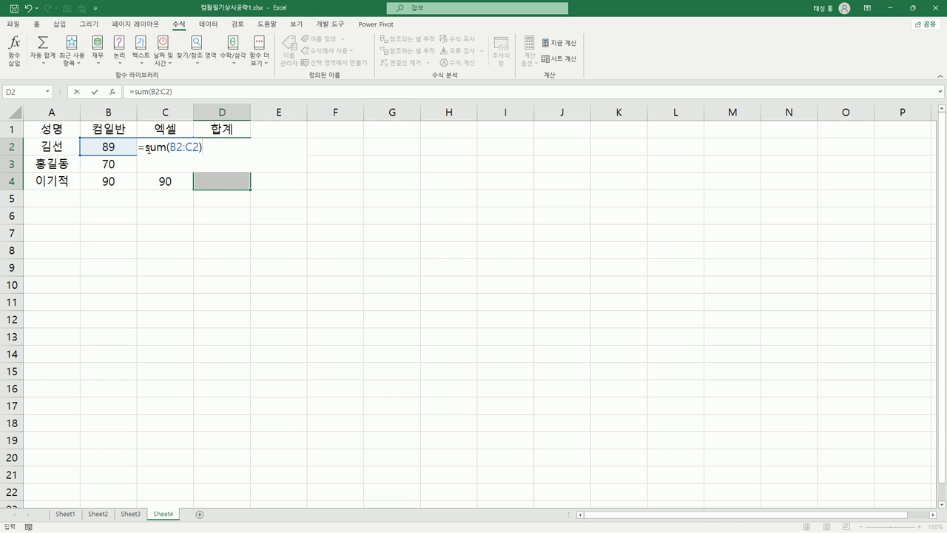
pyautogui.hotkey('ctrl', 'Return')
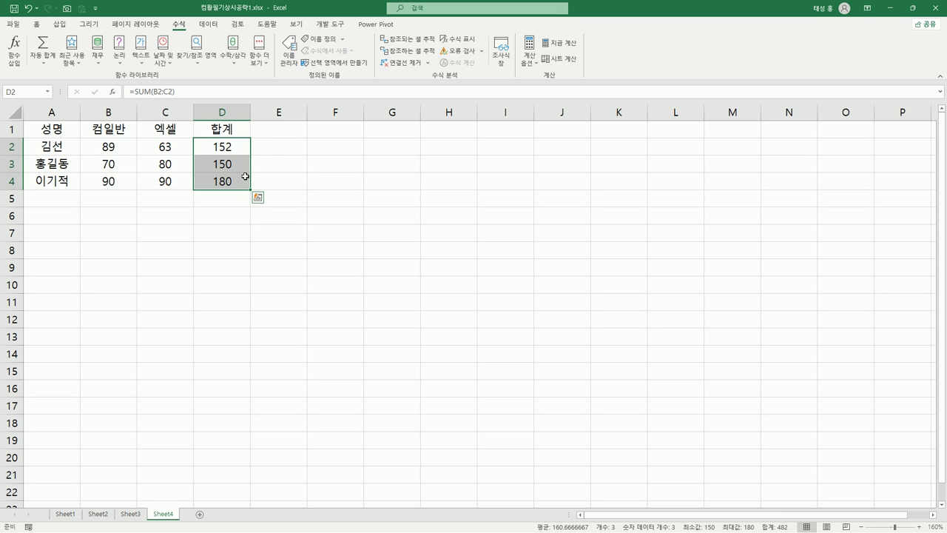
# Fill every cell of the range F1:I7 with the text 이기적 in a single entry
pyautogui.moveTo(337, 132); pyautogui.dragTo(523, 239)
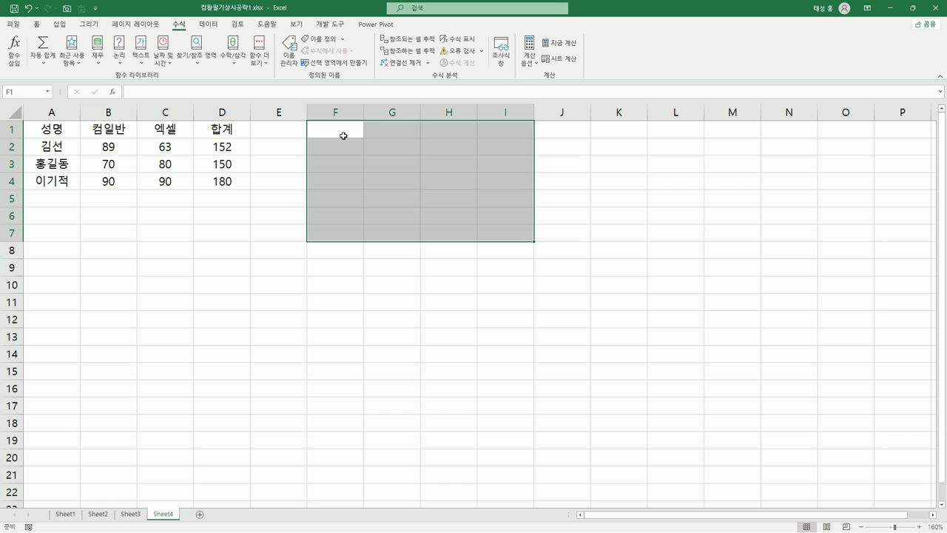
pyautogui.write('dl')
pyautogui.press('BackSpace')
pyautogui.press('BackSpace')
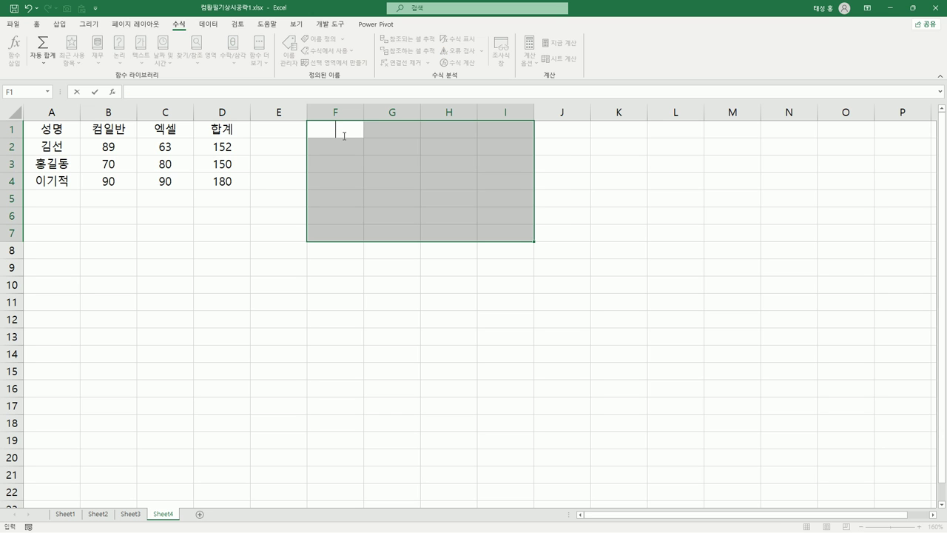
pyautogui.write('이기적')
pyautogui.hotkey('ctrl', 'Return')
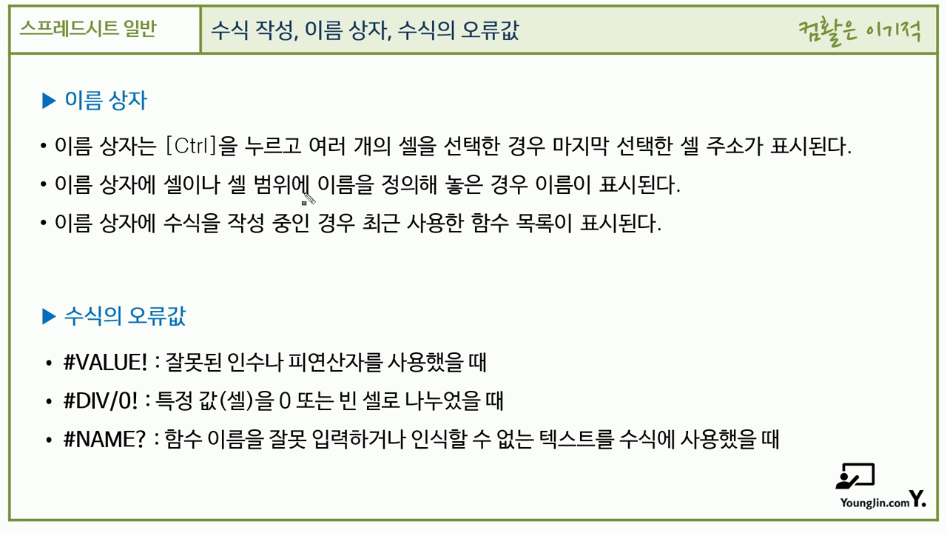
pyautogui.moveTo(76, 111); pyautogui.dragTo(145, 111)
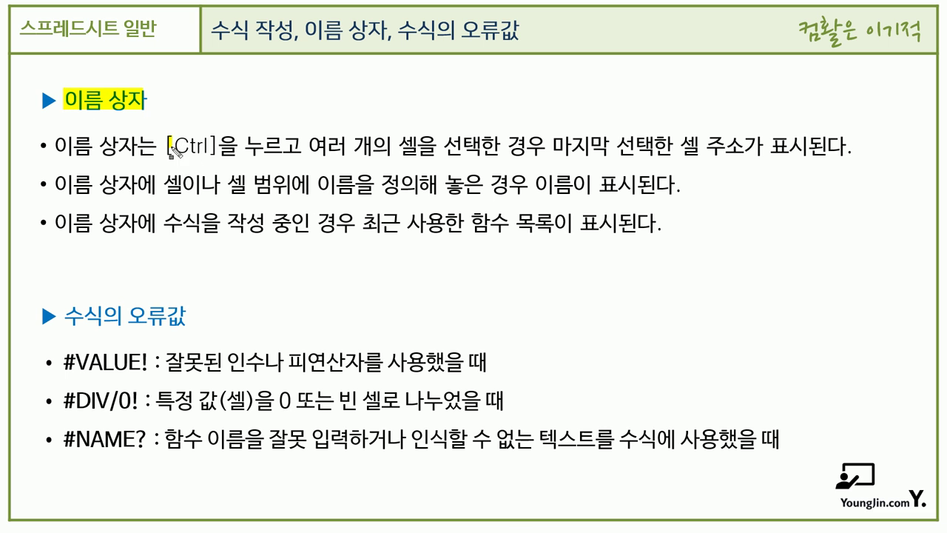
pyautogui.moveTo(168, 153); pyautogui.dragTo(215, 153)
pyautogui.moveTo(309, 153); pyautogui.dragTo(544, 155)
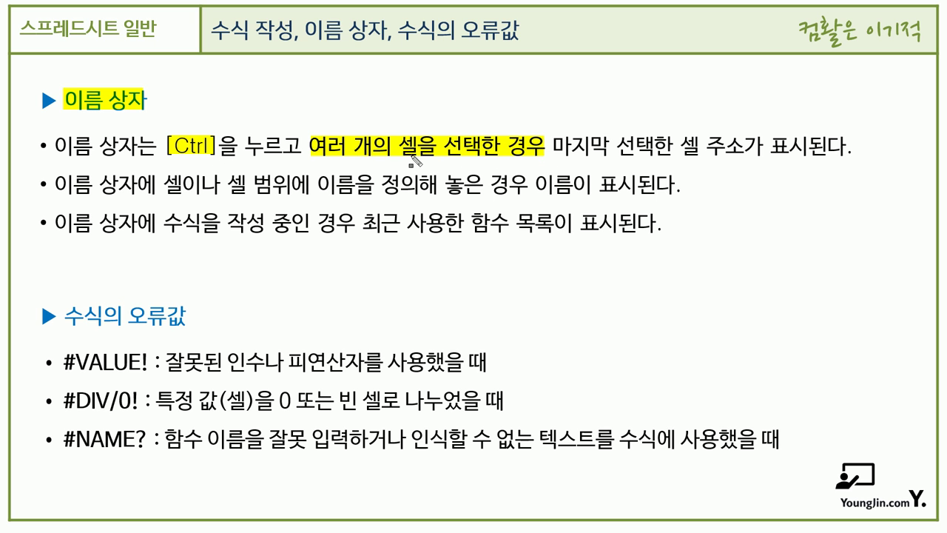
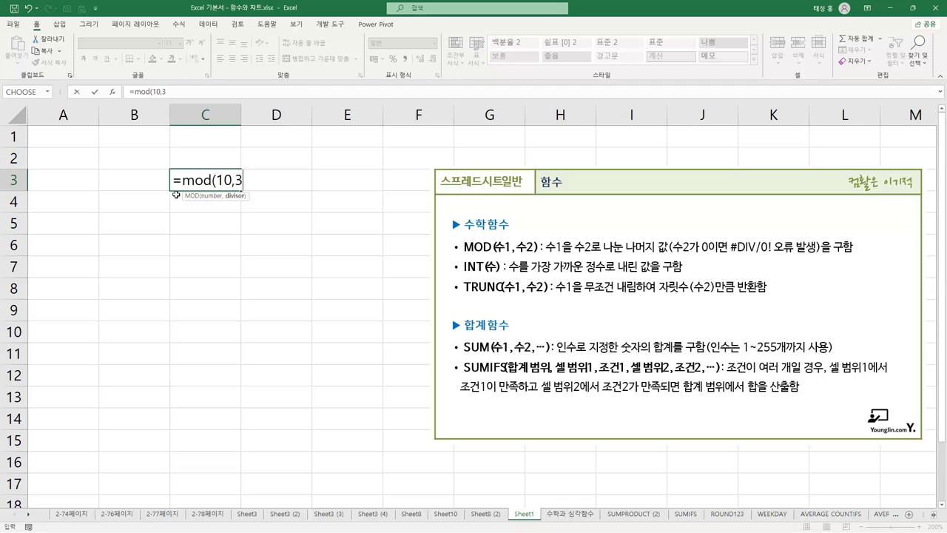
# Complete the formula =MOD(10,3) in cell C3 and enter =MOD(10,0) in cell C4
pyautogui.write(')')
pyautogui.press('Return')
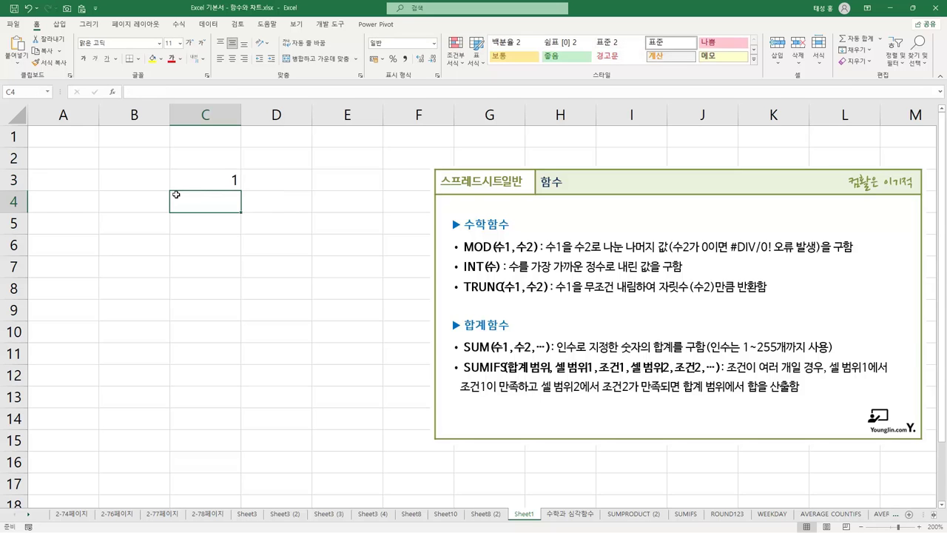
pyautogui.write('=mo')
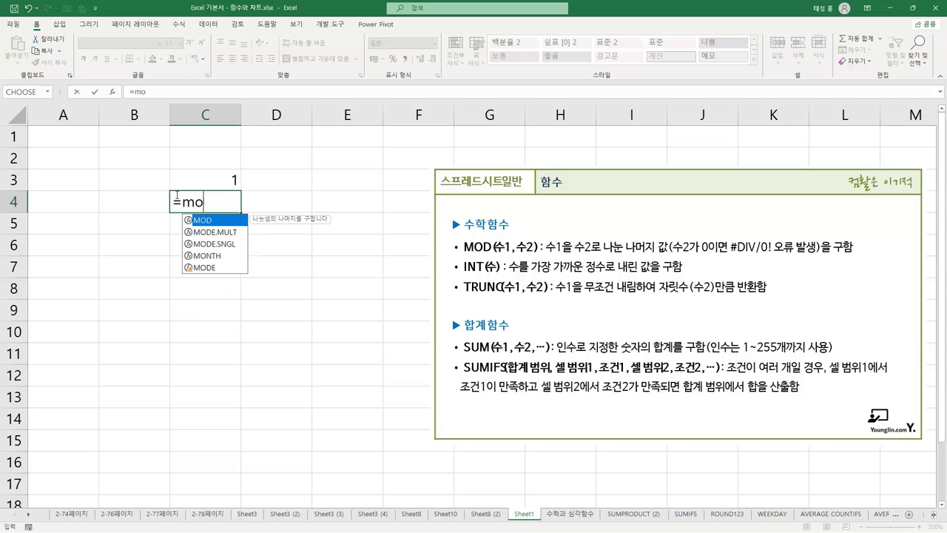
pyautogui.write('d(')
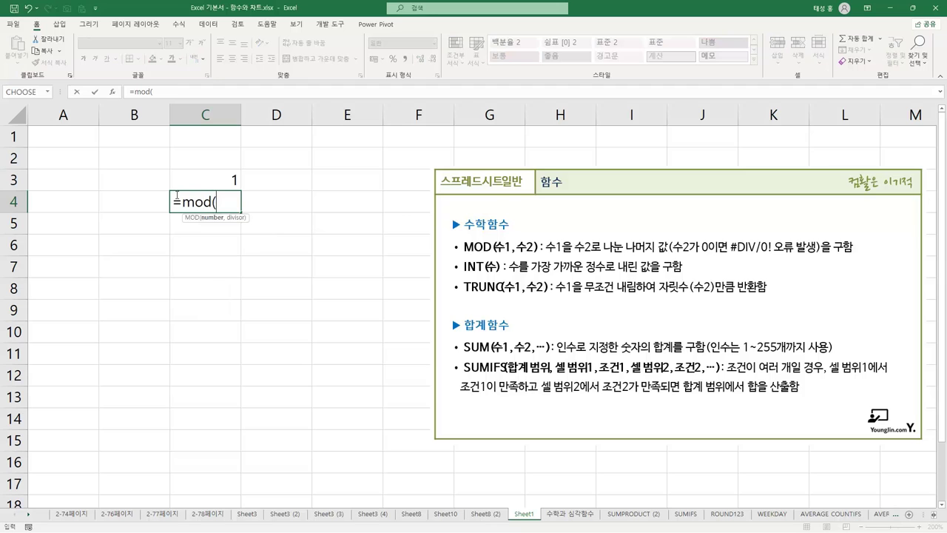
pyautogui.write('10,0)')
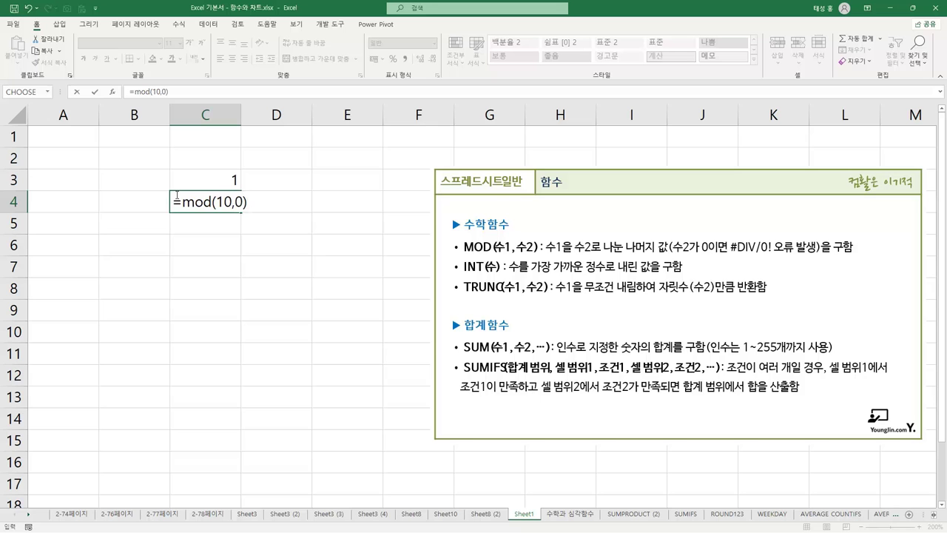
pyautogui.press('Return')
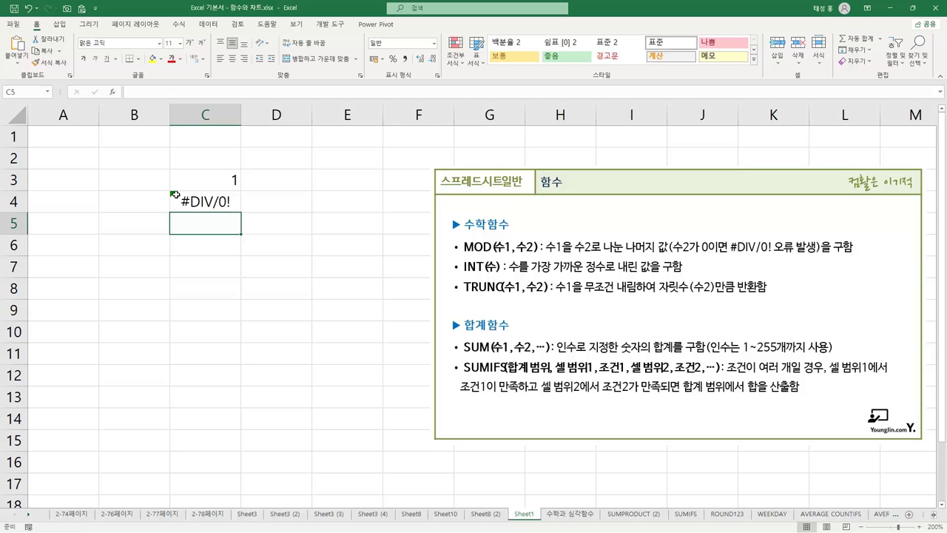
# Enter the formula =INT(8.9) in cell C6
pyautogui.click(202, 247)
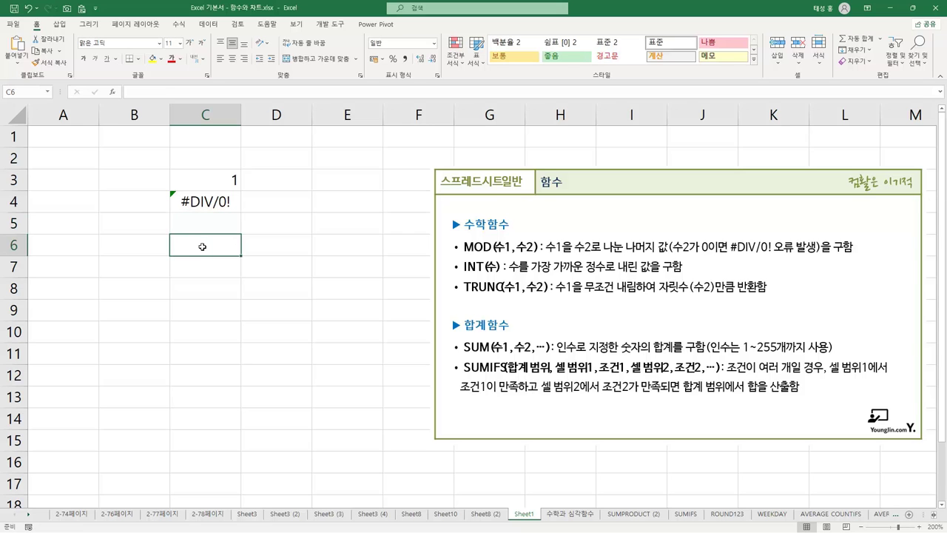
pyautogui.write('=')
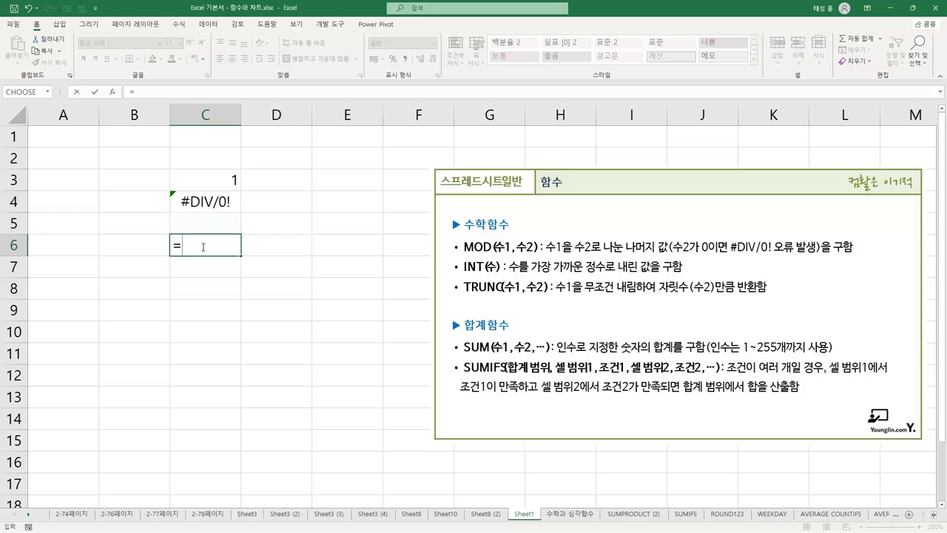
pyautogui.write('int')
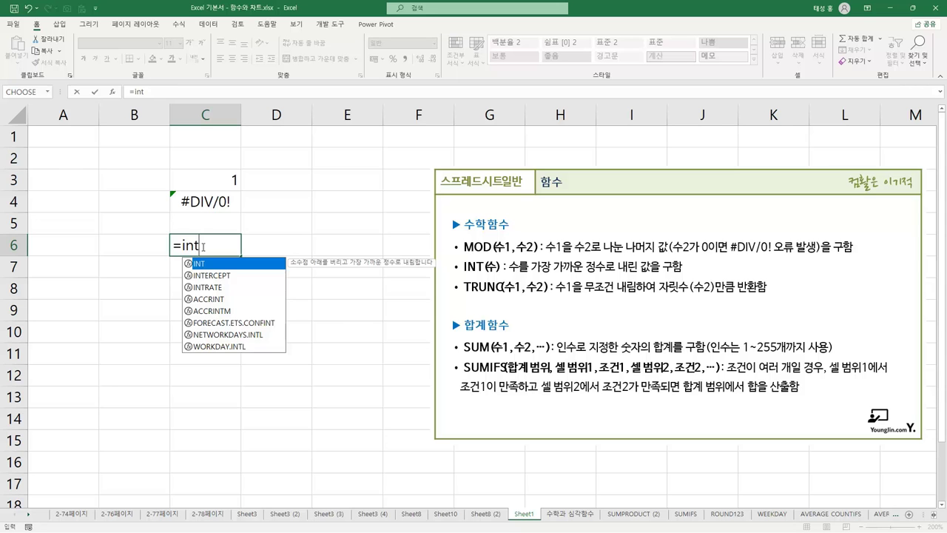
pyautogui.write('(8.9')
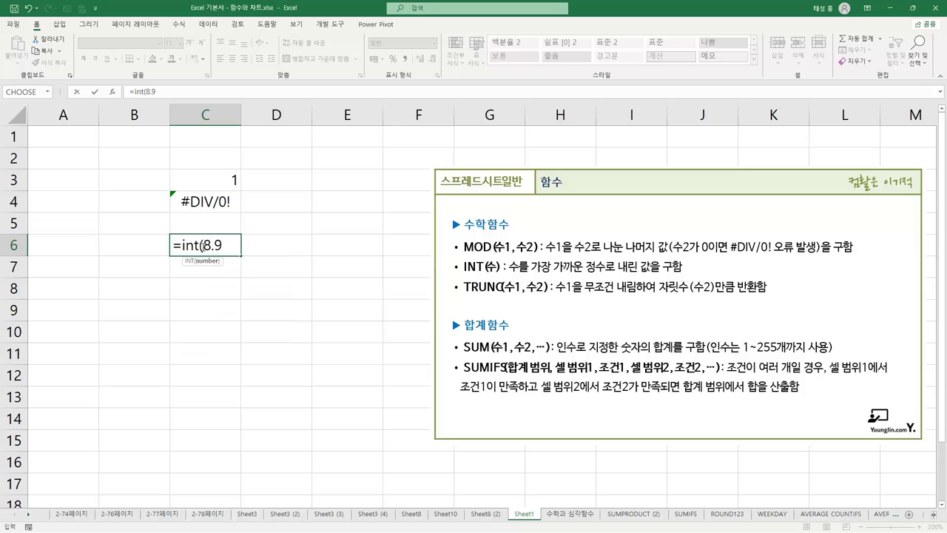
pyautogui.write(')')
pyautogui.press('Return')
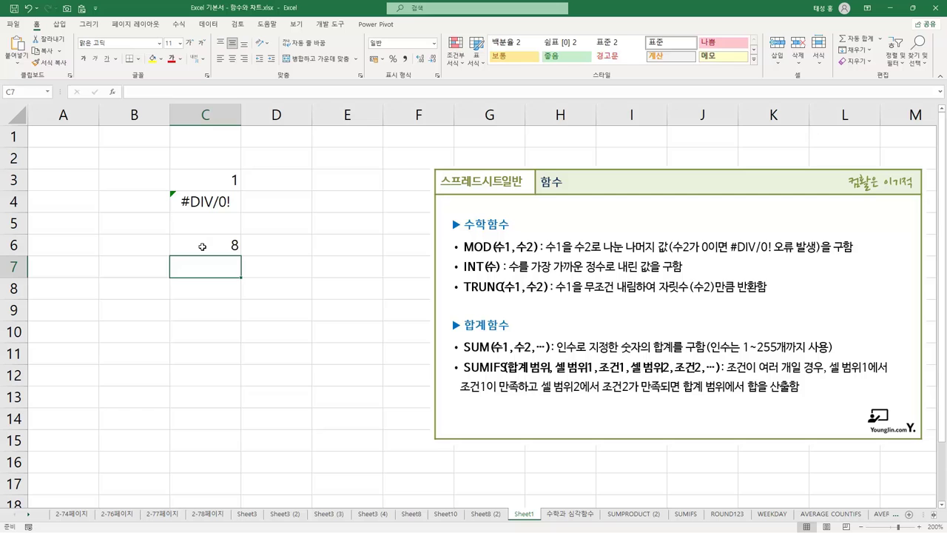
# Enter the formula =INT(-8.9) in cell C7
pyautogui.write('=in')
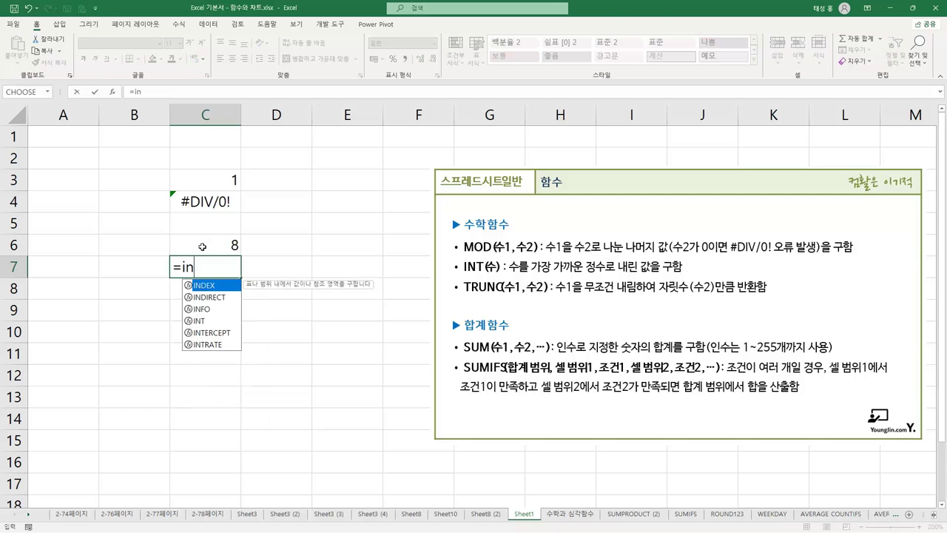
pyautogui.write('t(')
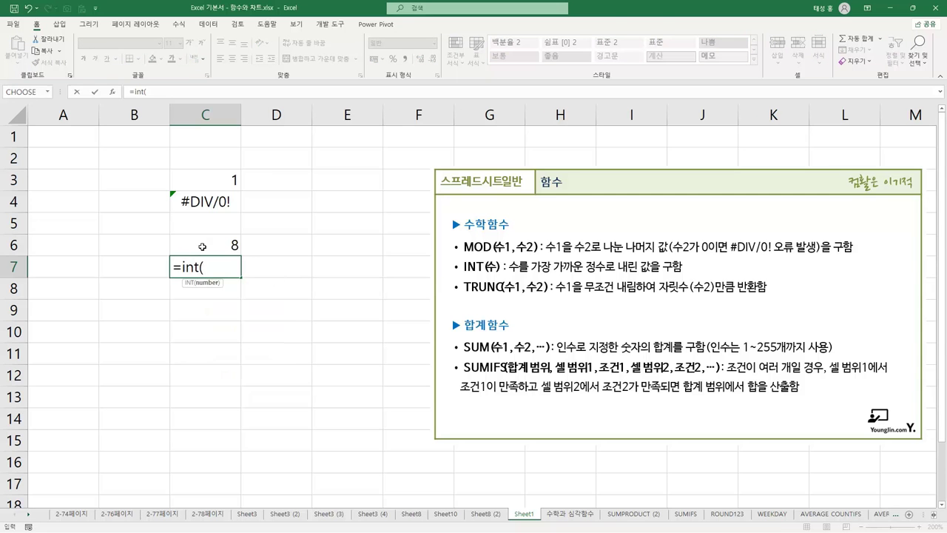
pyautogui.write('-8.9)')
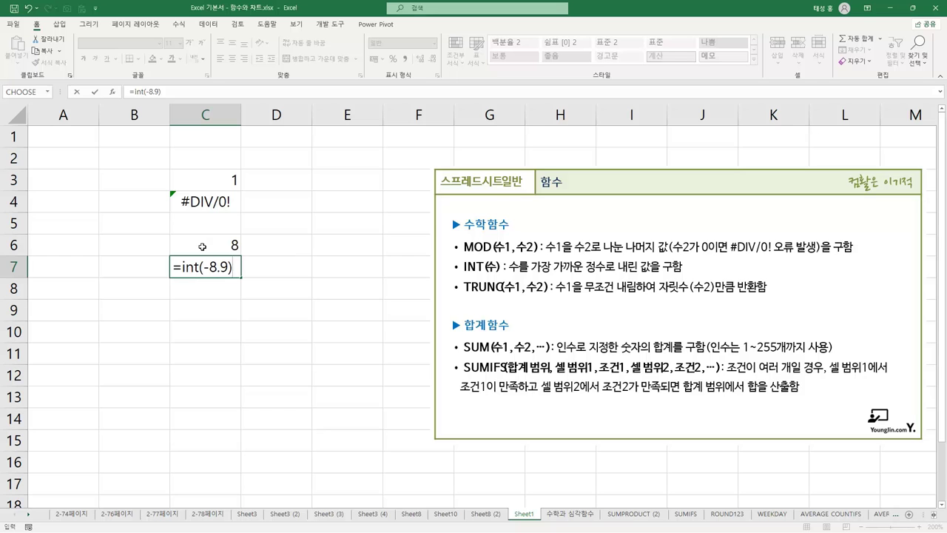
pyautogui.press('Return')
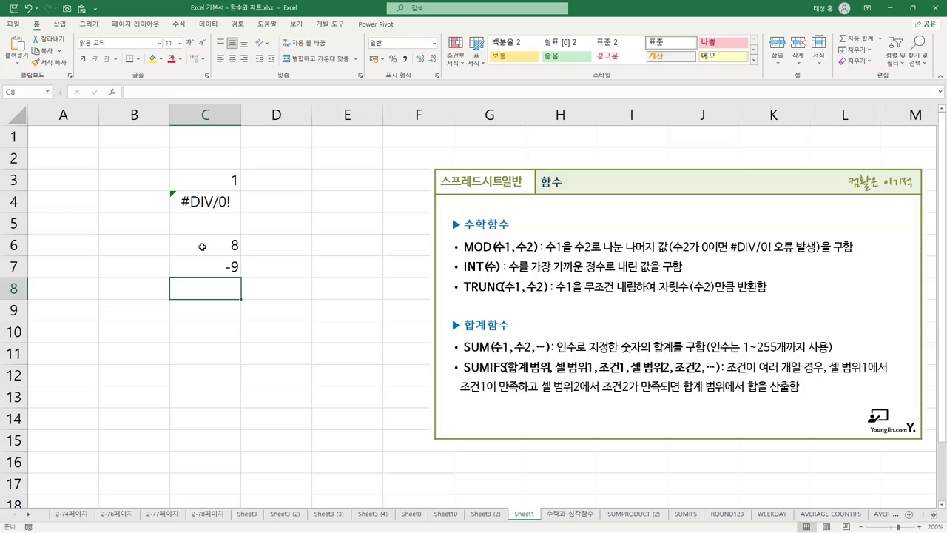
# Enter the formula =TRUNC(8.9) in cell C8
pyautogui.write('=tr')
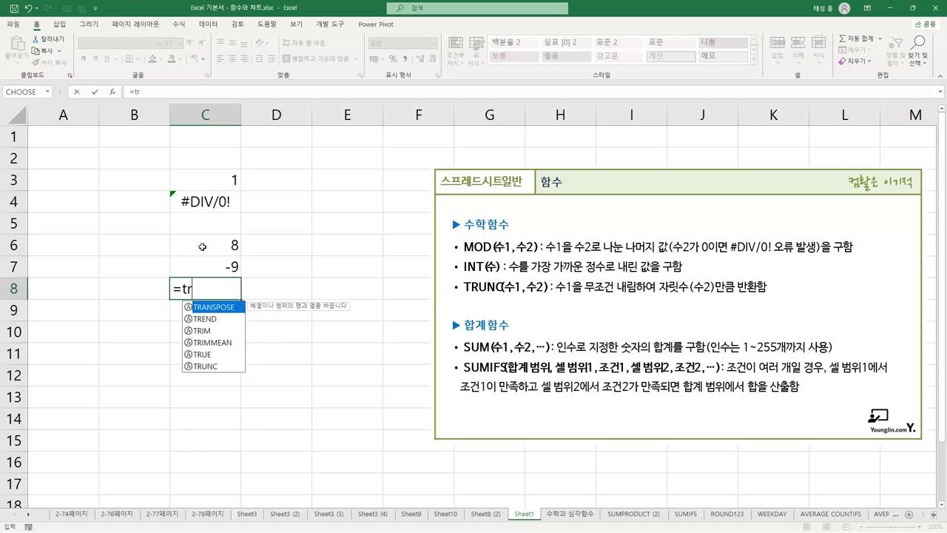
pyautogui.write('unc(')
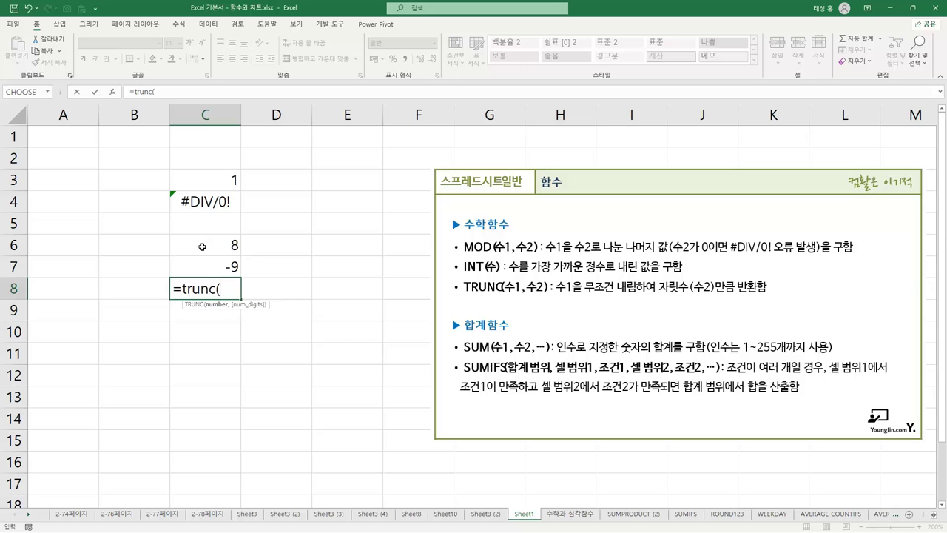
pyautogui.write('8.9)')
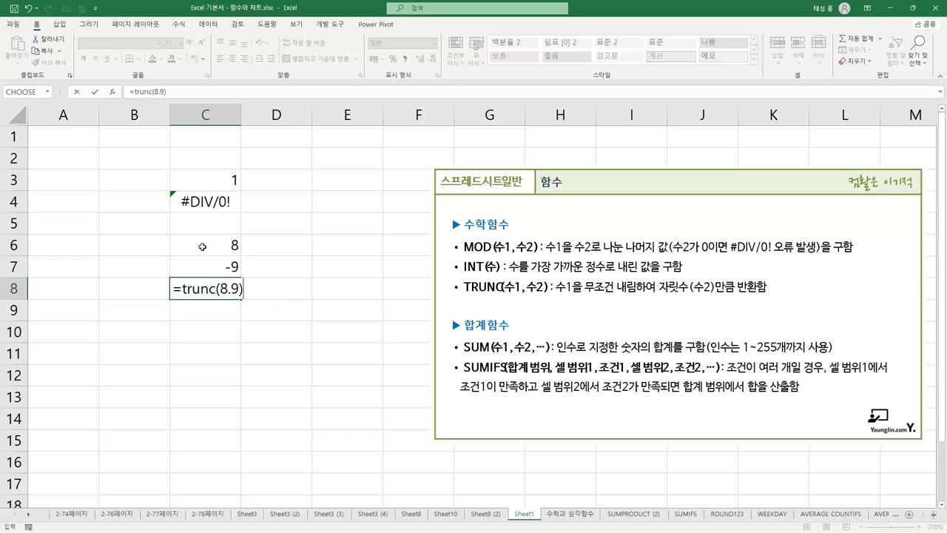
pyautogui.press('Return')
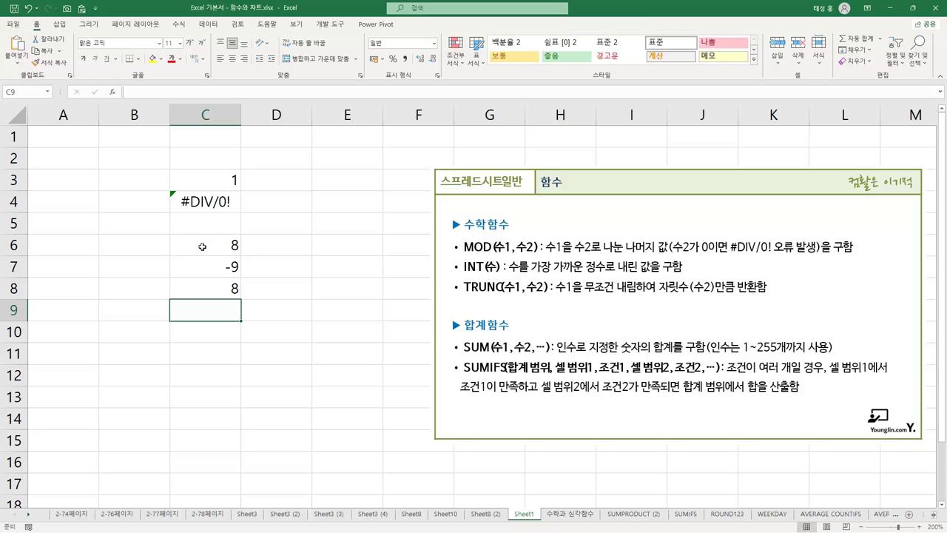
# Enter the formula =TRUNC(-8.9) in cell C9 and compare it with the INT formula in C7
pyautogui.write('=tru')
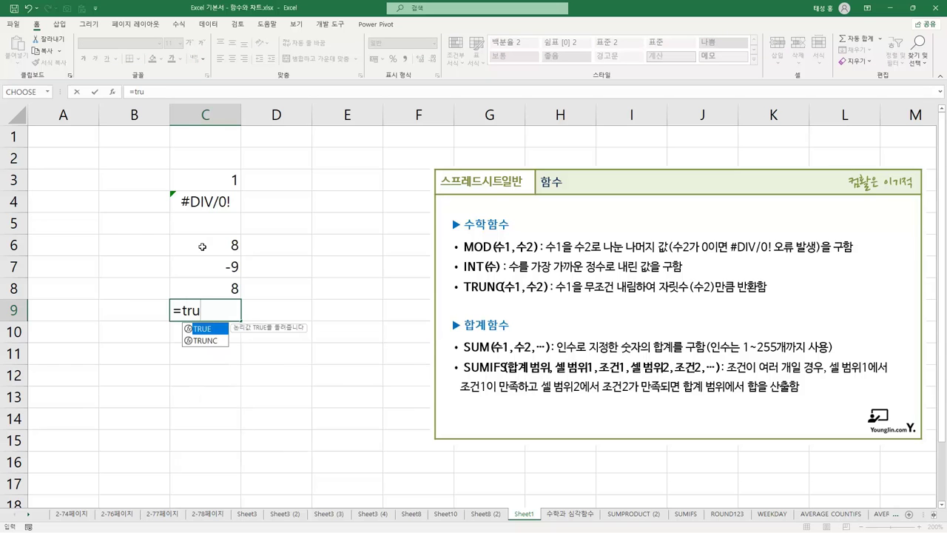
pyautogui.write('nc(')
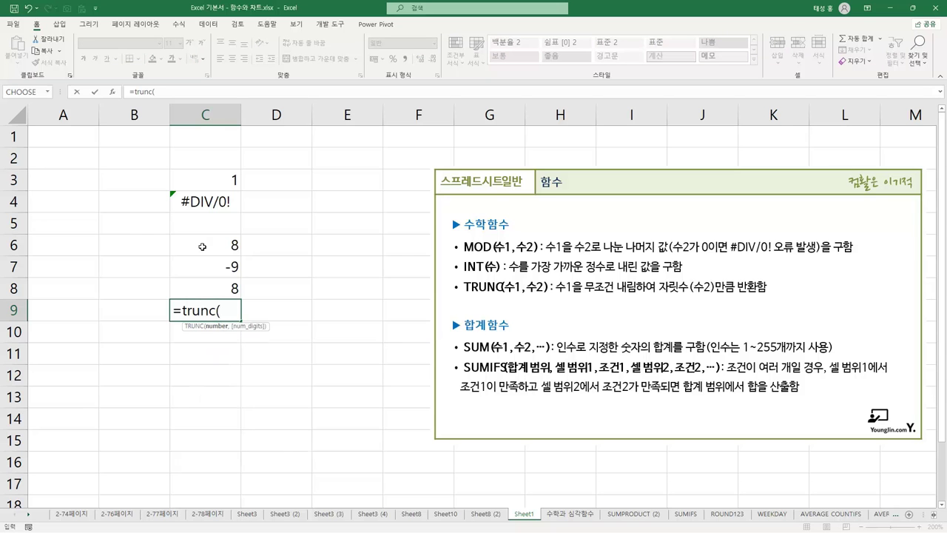
pyautogui.write('-8.9)')
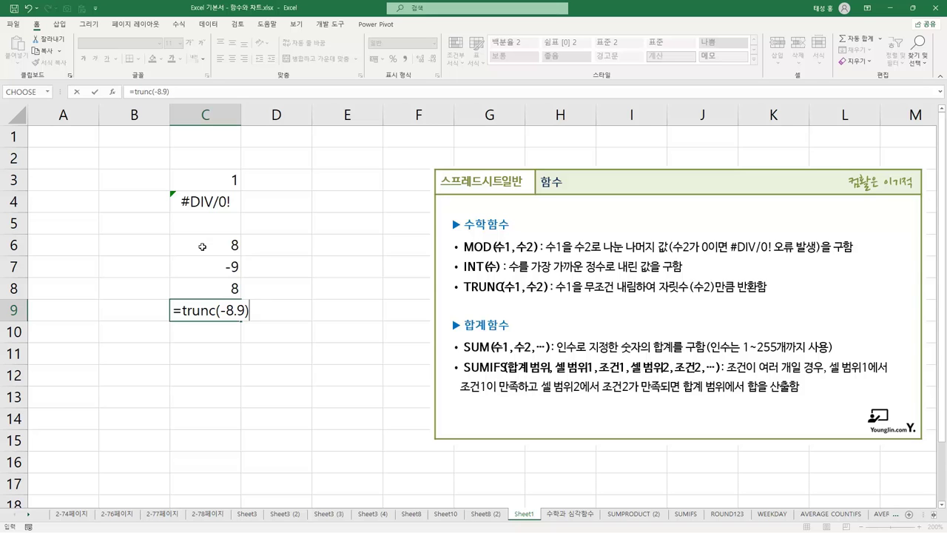
pyautogui.press('Return')
pyautogui.press('Up')
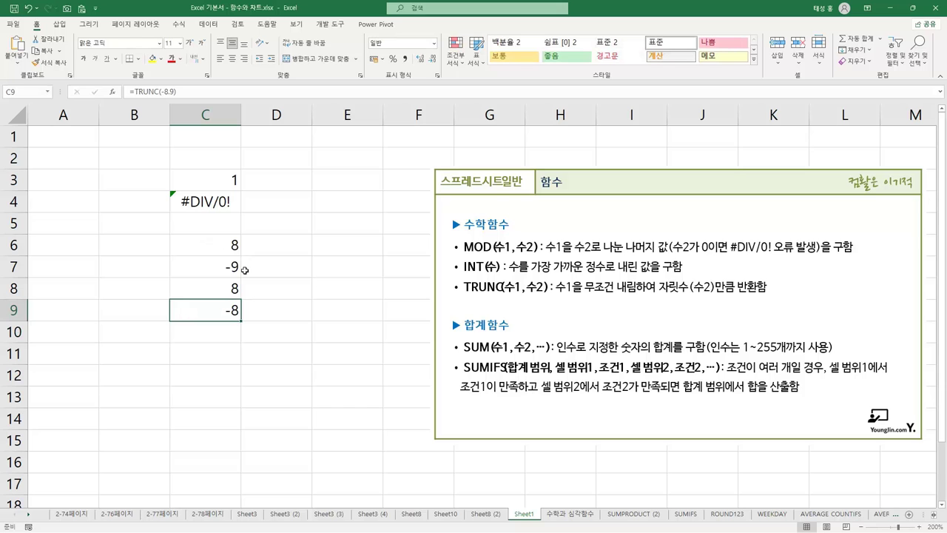
pyautogui.click(225, 271)
pyautogui.click(227, 310)
pyautogui.click(274, 305)
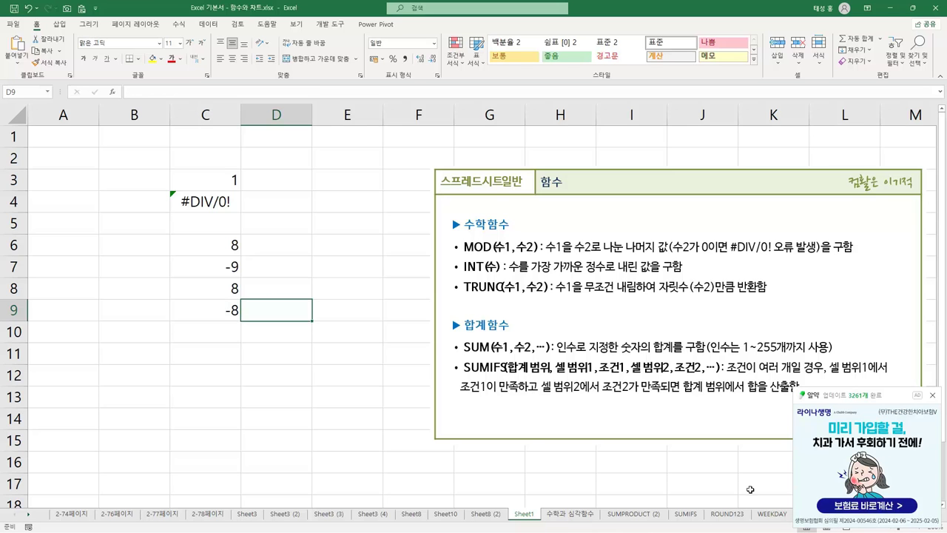
# Open the SUMIFS sheet, dismiss the pop-up advertisement, and review the employee table's headers and the all-employee total label in F2
pyautogui.click(696, 516)
pyautogui.click(933, 395)
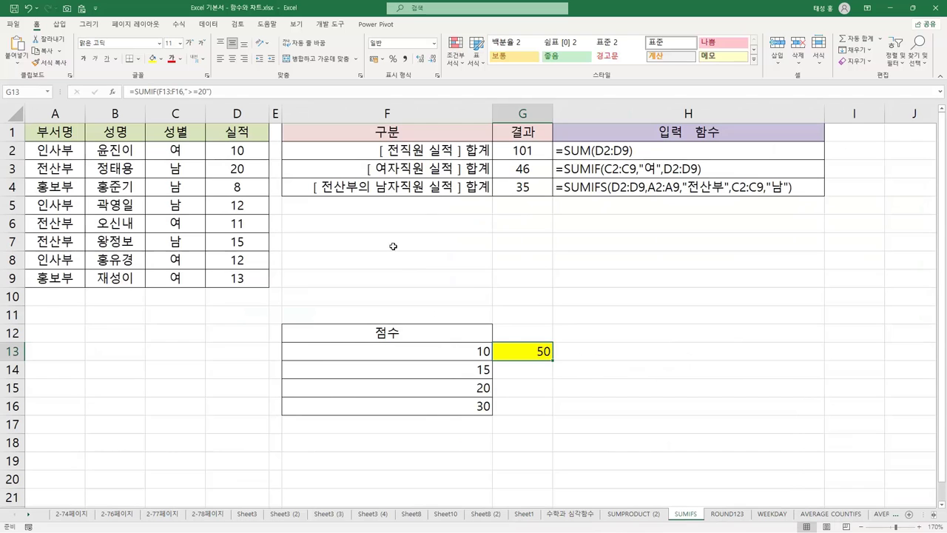
pyautogui.click(618, 150)
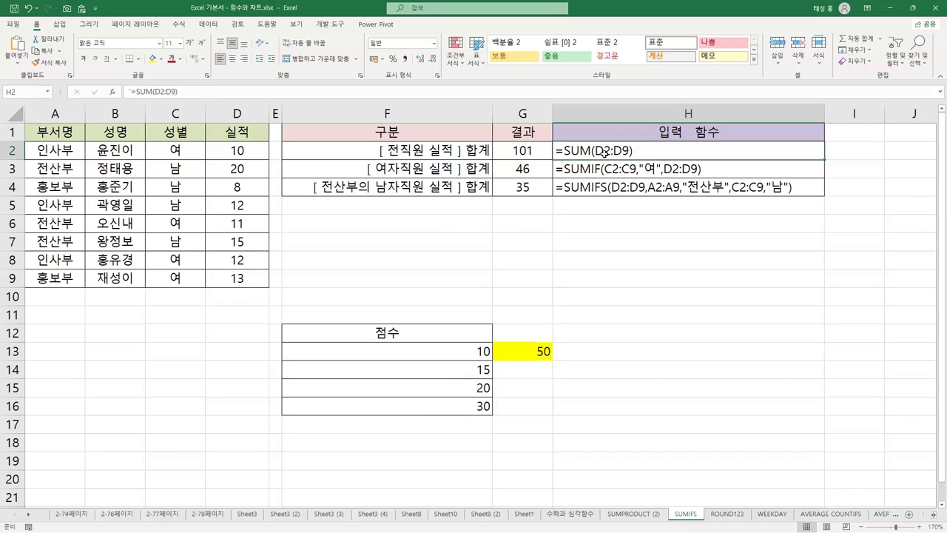
pyautogui.click(52, 135)
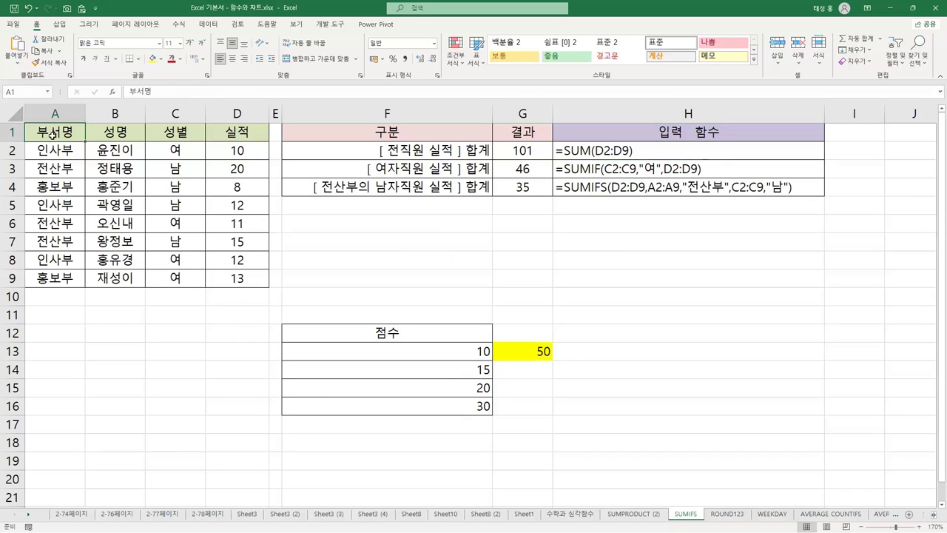
pyautogui.click(111, 136)
pyautogui.click(183, 141)
pyautogui.click(252, 140)
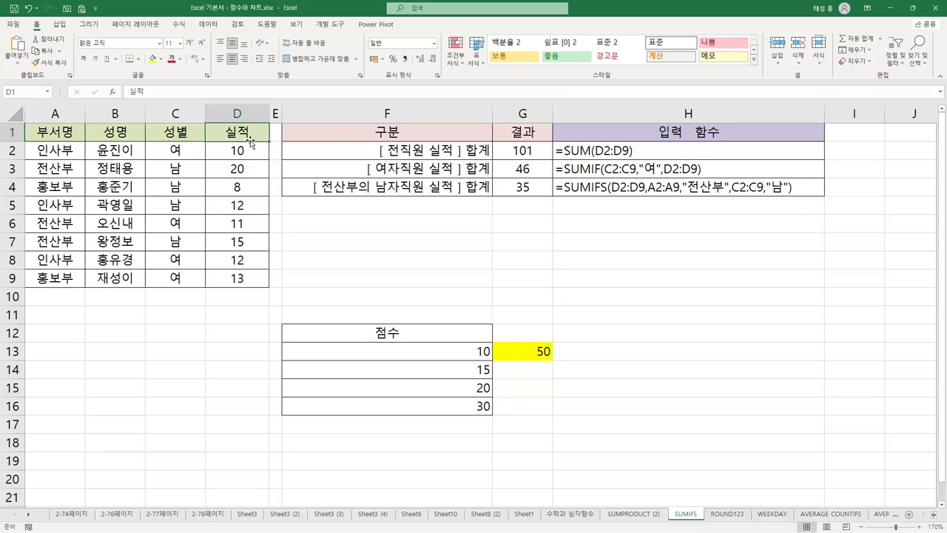
pyautogui.click(425, 153)
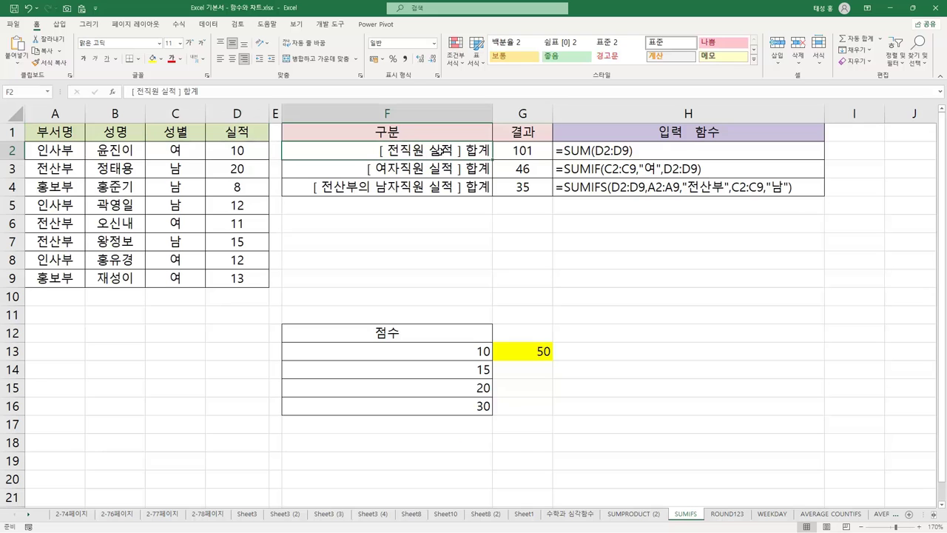
# Mark up the SUM formula in H2 and its range D2:D9 with yellow highlights and a red box, and clear the markings
pyautogui.moveTo(238, 152); pyautogui.dragTo(238, 278)
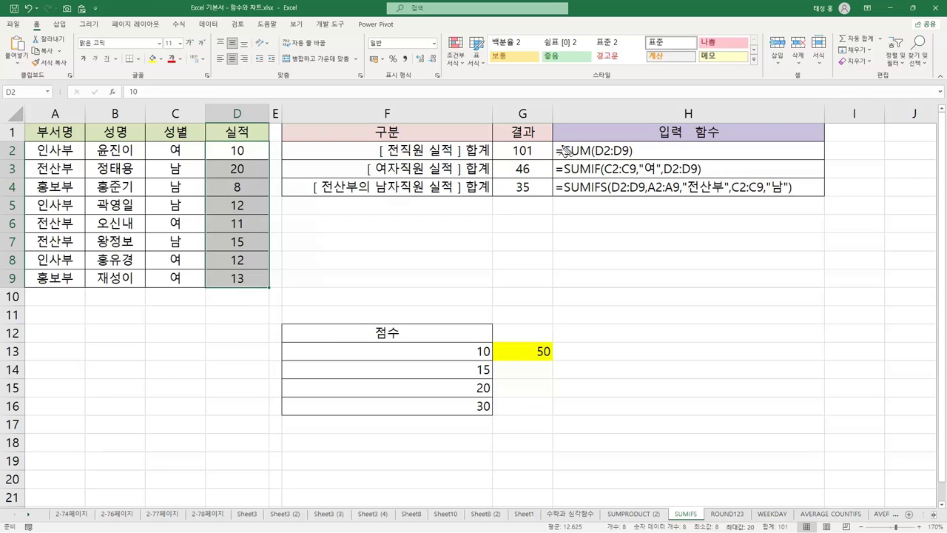
pyautogui.moveTo(555, 148); pyautogui.dragTo(590, 153)
pyautogui.moveTo(209, 150)
pyautogui.mouseDown()
pyautogui.moveTo(256, 152)
pyautogui.moveTo(269, 165)
pyautogui.moveTo(274, 291)
pyautogui.mouseUp()
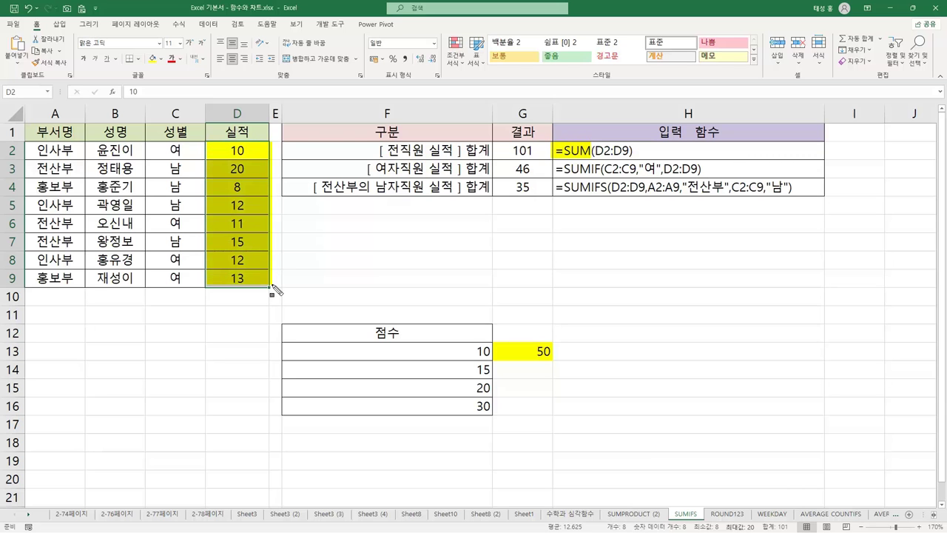
pyautogui.moveTo(595, 151); pyautogui.dragTo(635, 154)
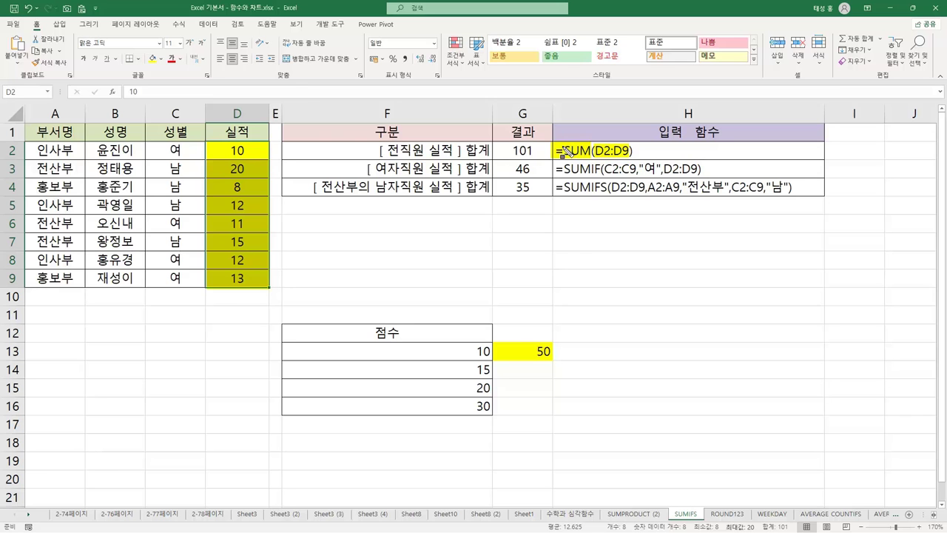
pyautogui.moveTo(552, 142)
pyautogui.mouseDown()
pyautogui.moveTo(571, 158)
pyautogui.moveTo(638, 158)
pyautogui.mouseUp()
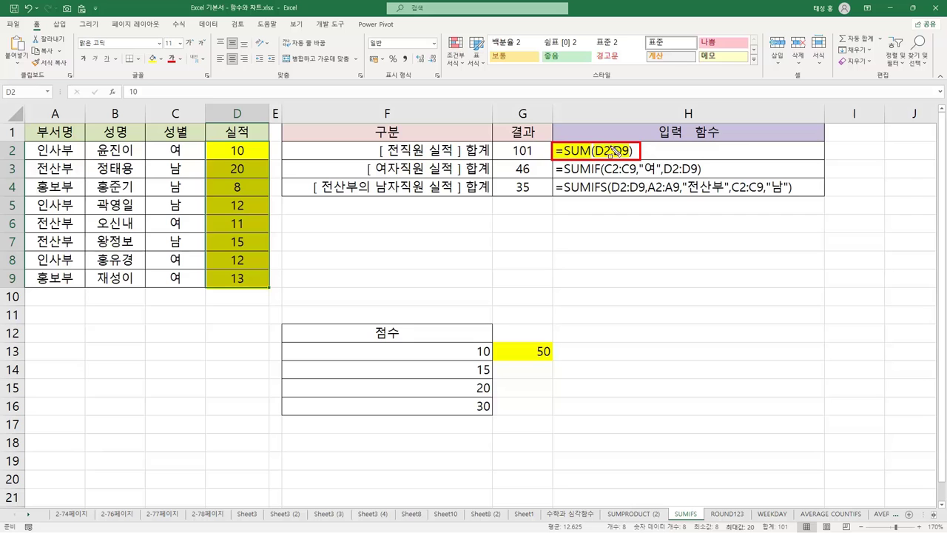
pyautogui.press('Escape')
# Examine the female-employee performance total in row 3 and the 성별 column that supplies its condition
pyautogui.click(539, 169)
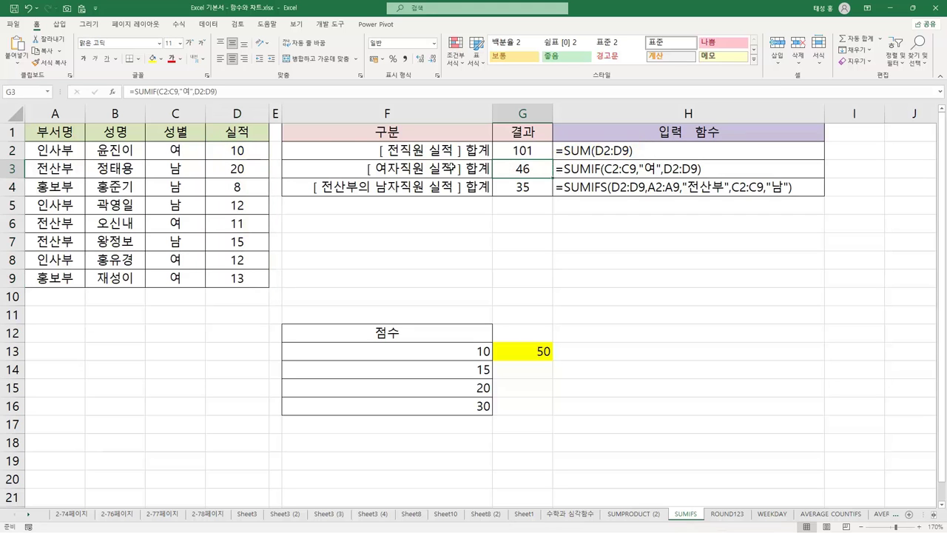
pyautogui.click(474, 169)
pyautogui.click(180, 137)
pyautogui.click(191, 152)
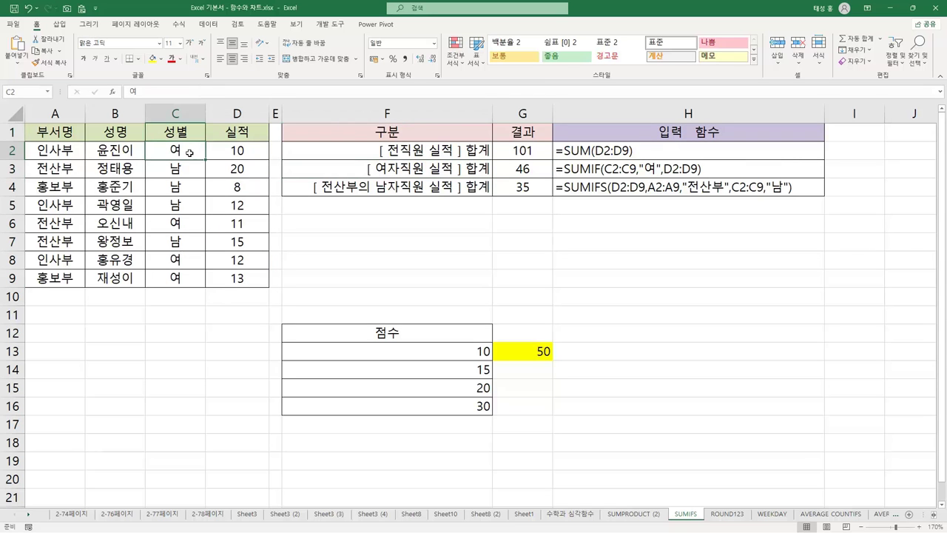
pyautogui.click(388, 173)
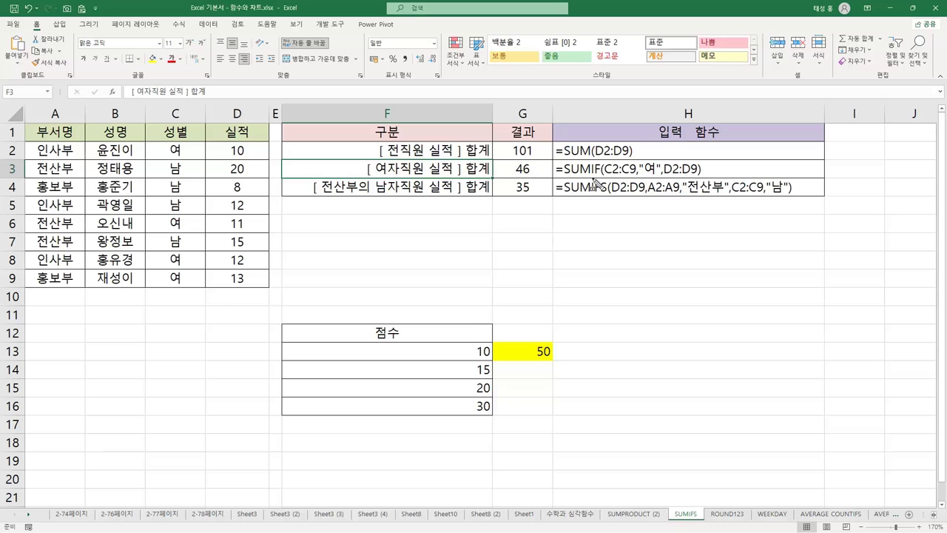
# Highlight the SUMIF name, C2:C9 and "여" in cell H3, underline the condition arguments in red, and box the sum range D2:D9
pyautogui.moveTo(551, 170); pyautogui.dragTo(598, 176)
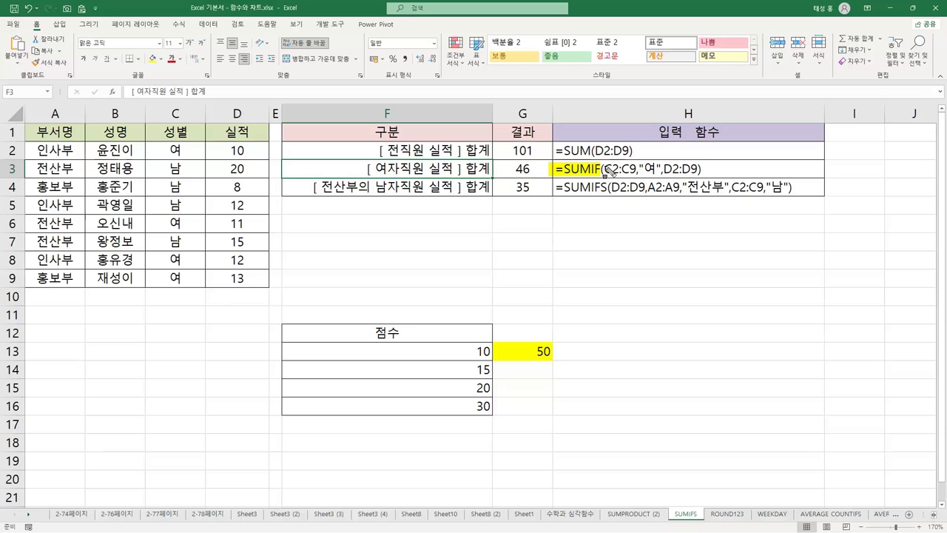
pyautogui.moveTo(605, 167); pyautogui.dragTo(638, 176)
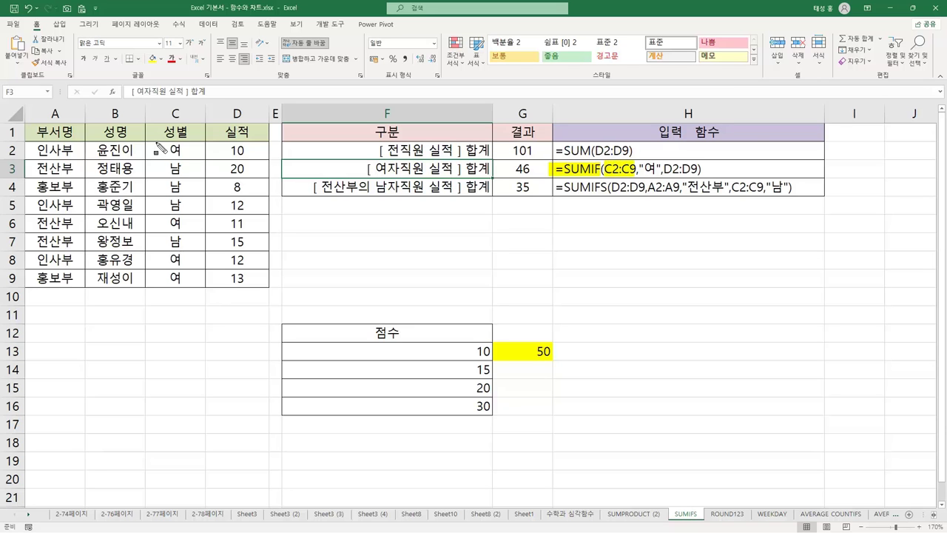
pyautogui.moveTo(156, 148)
pyautogui.mouseDown()
pyautogui.moveTo(190, 151)
pyautogui.moveTo(207, 289)
pyautogui.moveTo(158, 182)
pyautogui.moveTo(162, 150)
pyautogui.mouseUp()
pyautogui.moveTo(601, 169); pyautogui.dragTo(663, 176)
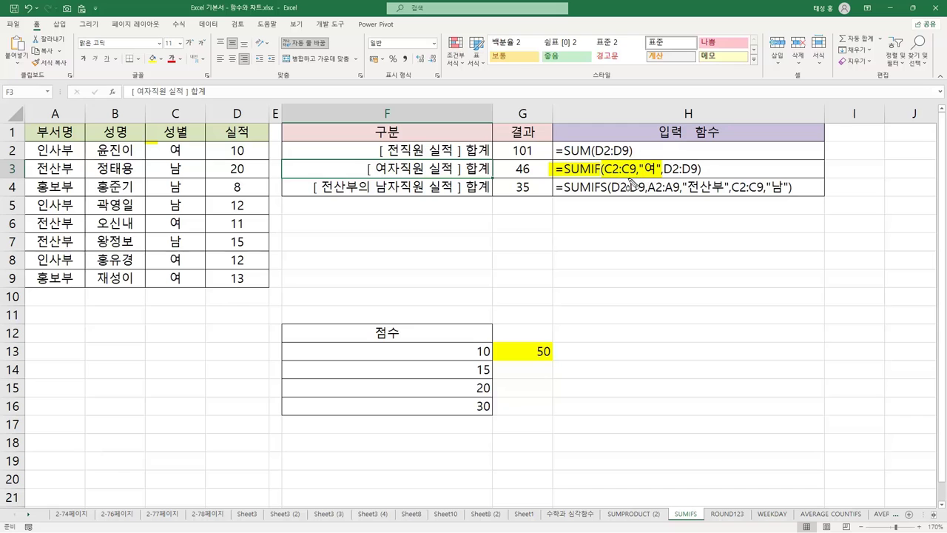
pyautogui.moveTo(606, 177); pyautogui.dragTo(656, 175)
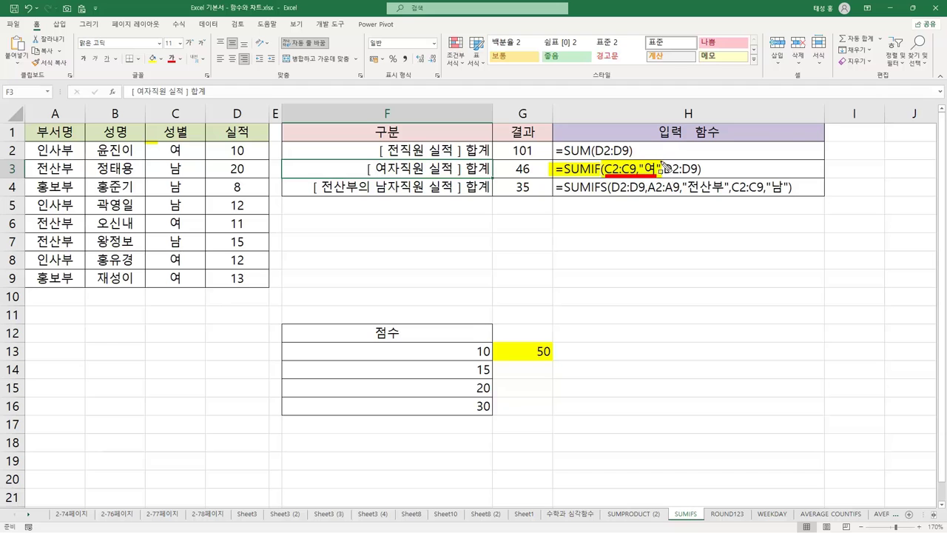
pyautogui.moveTo(665, 164)
pyautogui.mouseDown()
pyautogui.moveTo(675, 181)
pyautogui.moveTo(705, 184)
pyautogui.mouseUp()
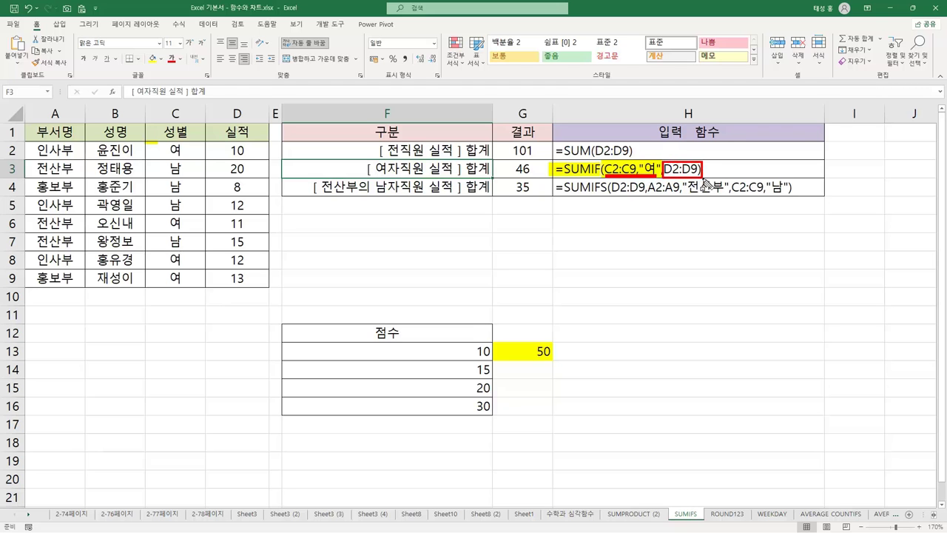
# Box D2:D9 in red, highlight the 성별 and 실적 cells of the four 여 rows and the G3 result, and clear the markings
pyautogui.moveTo(209, 139)
pyautogui.mouseDown()
pyautogui.moveTo(250, 148)
pyautogui.moveTo(268, 288)
pyautogui.mouseUp()
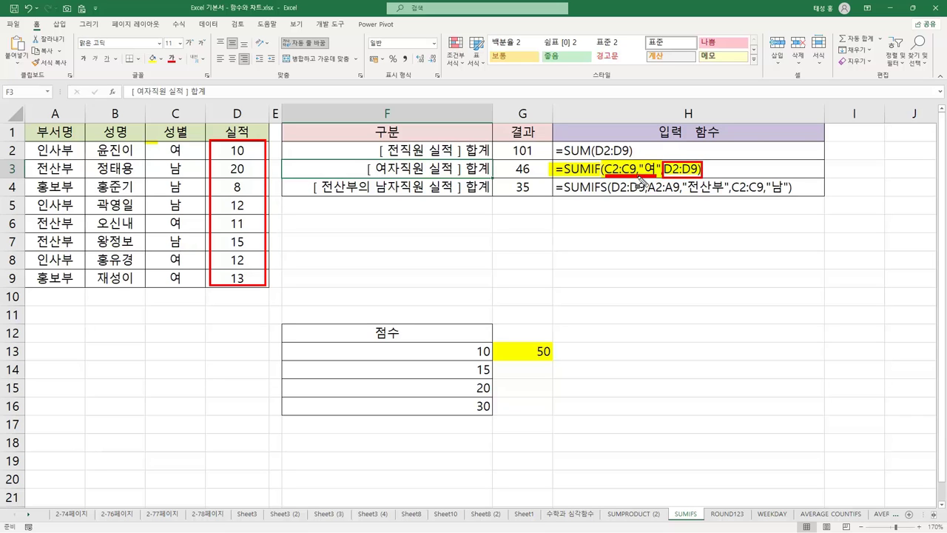
pyautogui.moveTo(145, 151)
pyautogui.mouseDown()
pyautogui.moveTo(204, 160)
pyautogui.moveTo(206, 298)
pyautogui.mouseUp()
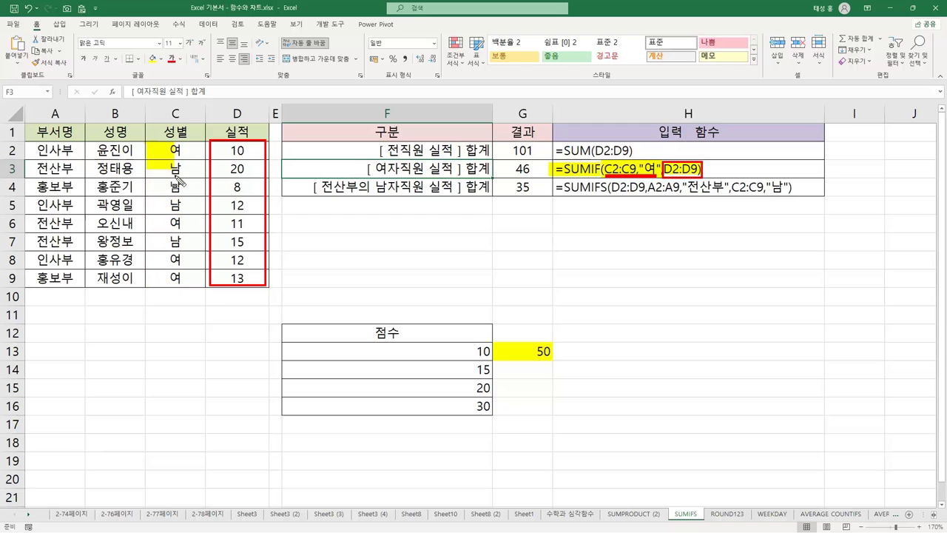
pyautogui.moveTo(148, 151); pyautogui.dragTo(271, 156)
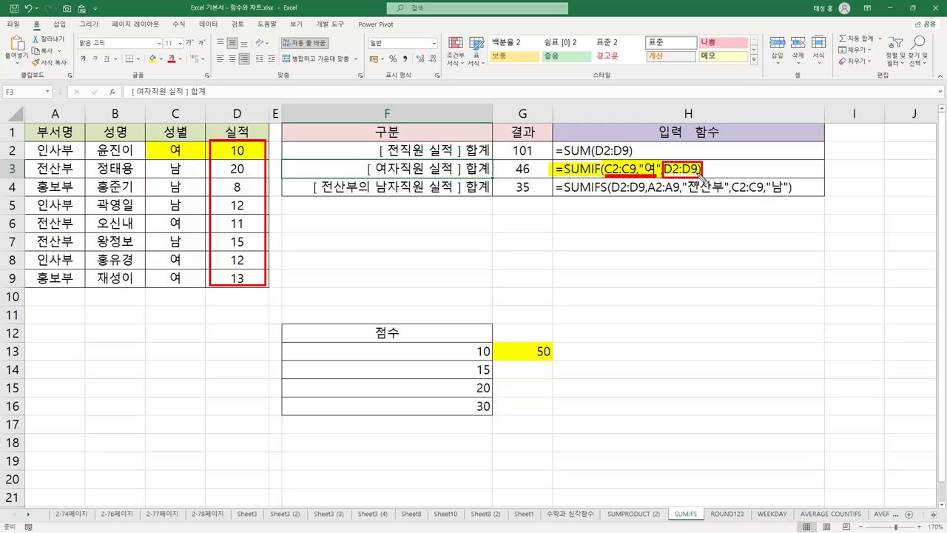
pyautogui.moveTo(147, 220); pyautogui.dragTo(257, 226)
pyautogui.moveTo(149, 261); pyautogui.dragTo(265, 290)
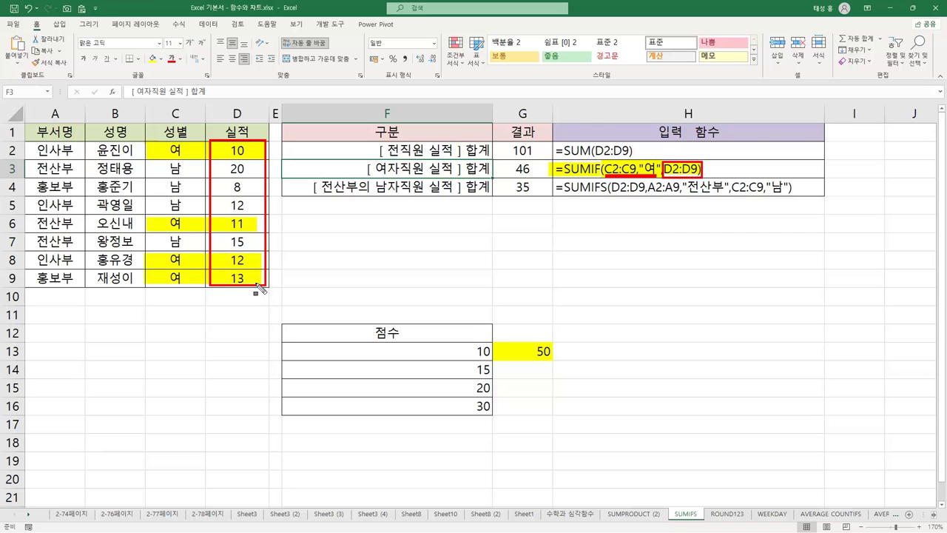
pyautogui.moveTo(512, 169); pyautogui.dragTo(536, 170)
pyautogui.press('Escape')
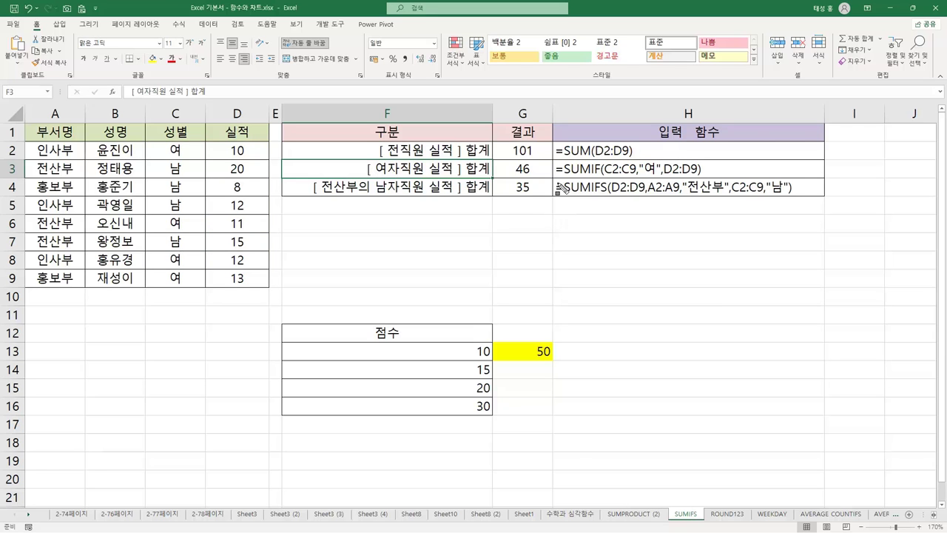
# Highlight the SUMIFS name, sum range and both condition pairs in H4, D2:D9 in H3, and the 부서명 and 성별 data cells
pyautogui.moveTo(557, 186); pyautogui.dragTo(608, 193)
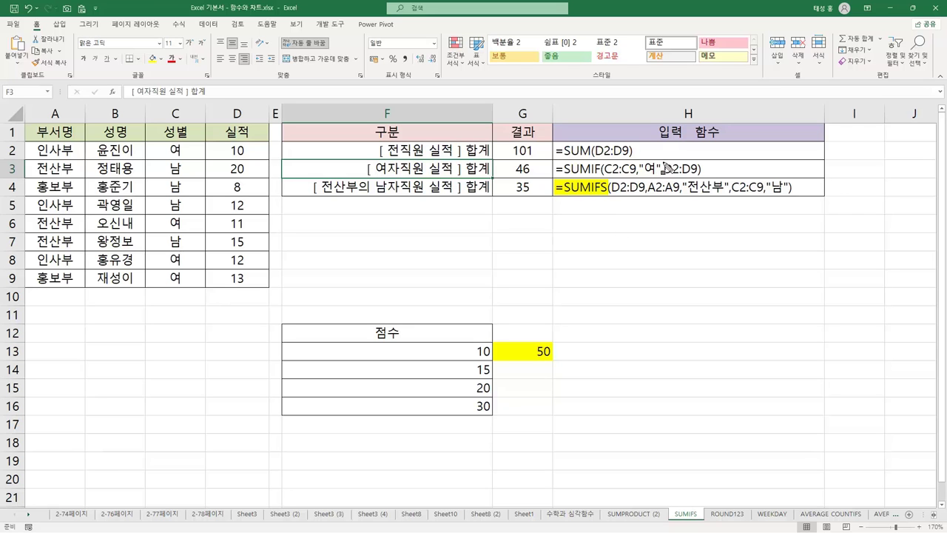
pyautogui.moveTo(666, 168); pyautogui.dragTo(702, 170)
pyautogui.moveTo(610, 186); pyautogui.dragTo(723, 187)
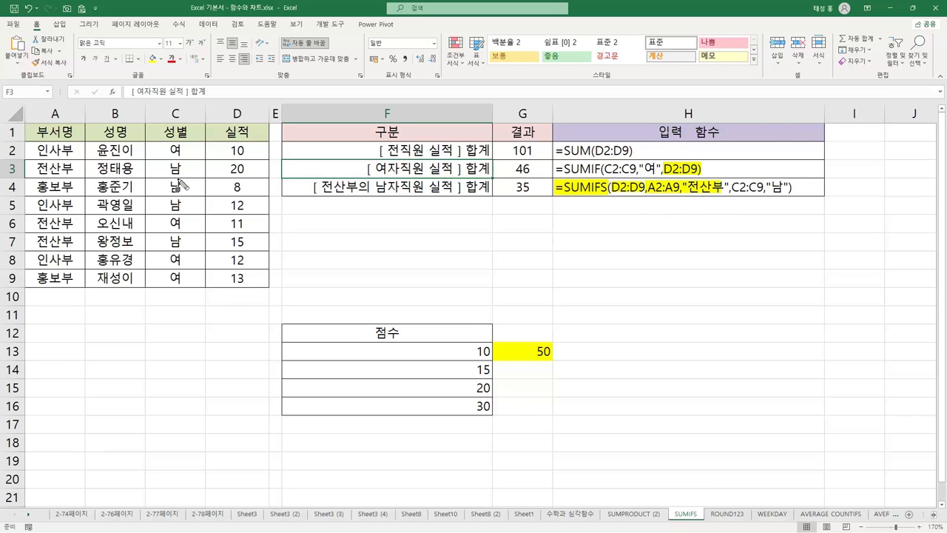
pyautogui.moveTo(36, 148)
pyautogui.mouseDown()
pyautogui.moveTo(74, 196)
pyautogui.moveTo(84, 291)
pyautogui.mouseUp()
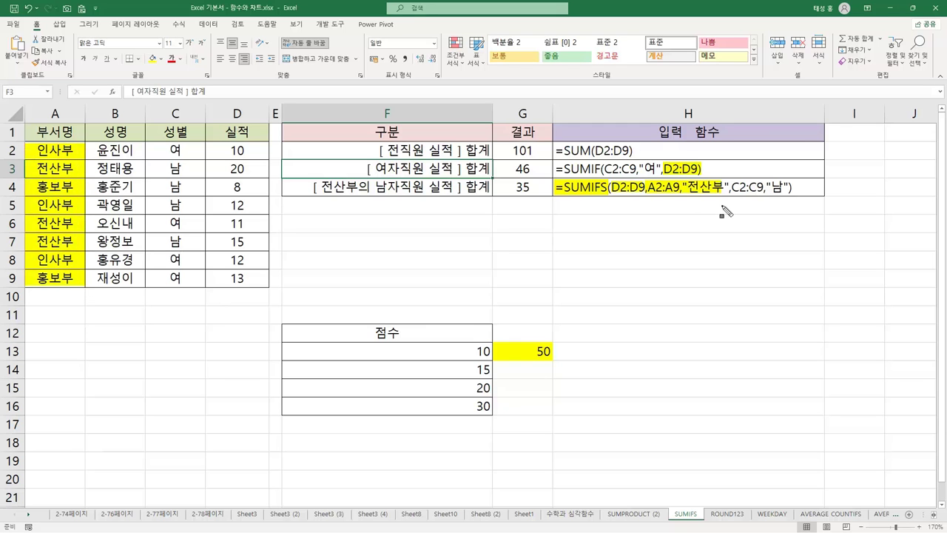
pyautogui.moveTo(736, 188); pyautogui.dragTo(789, 188)
pyautogui.moveTo(146, 146)
pyautogui.mouseDown()
pyautogui.moveTo(203, 218)
pyautogui.moveTo(205, 292)
pyautogui.mouseUp()
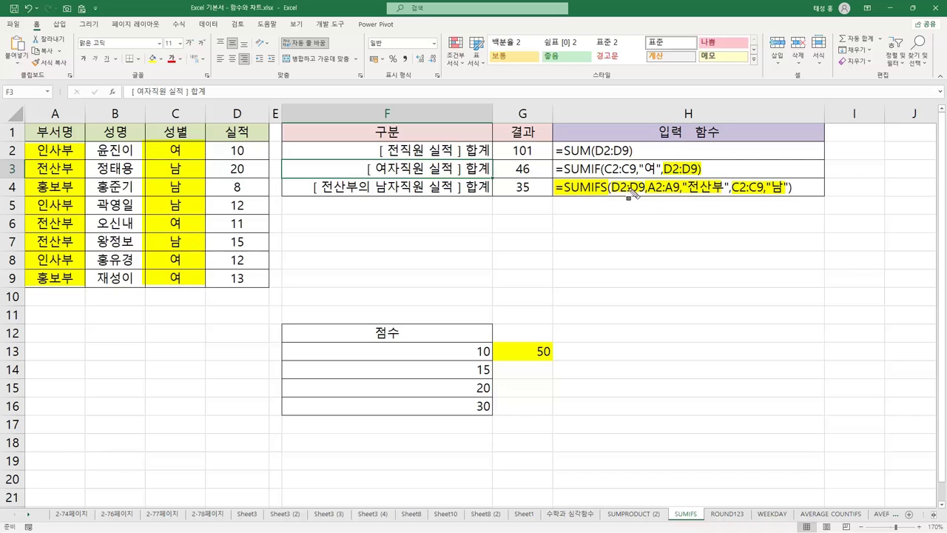
# Box D2:D9 in the SUMIFS formula in red, underline the SUMIFS name, and box the SUM and SUMIF names above it
pyautogui.moveTo(610, 191); pyautogui.dragTo(645, 196)
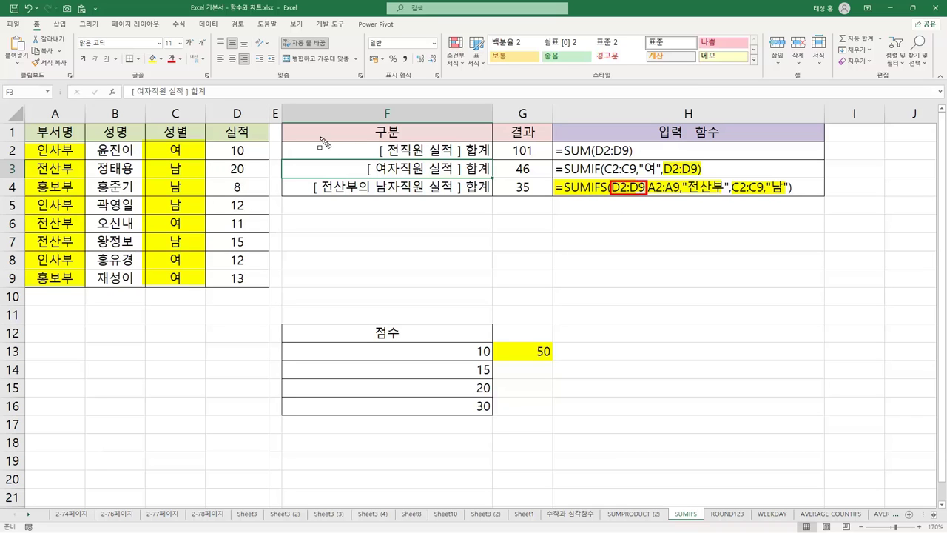
pyautogui.moveTo(563, 194); pyautogui.dragTo(610, 197)
pyautogui.moveTo(557, 144)
pyautogui.mouseDown()
pyautogui.moveTo(605, 161)
pyautogui.moveTo(609, 180)
pyautogui.mouseUp()
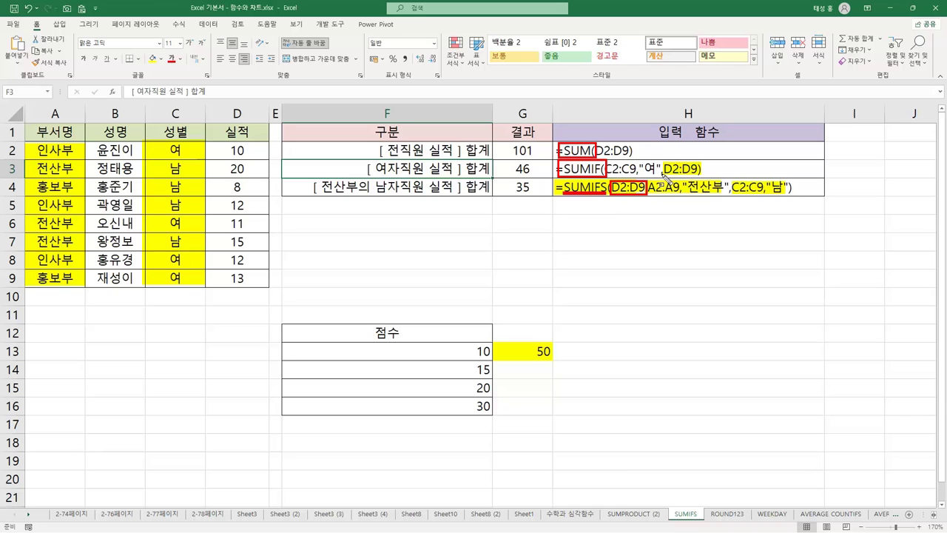
pyautogui.moveTo(666, 169)
pyautogui.mouseDown()
pyautogui.moveTo(700, 176)
pyautogui.moveTo(655, 175)
pyautogui.moveTo(678, 177)
pyautogui.mouseUp()
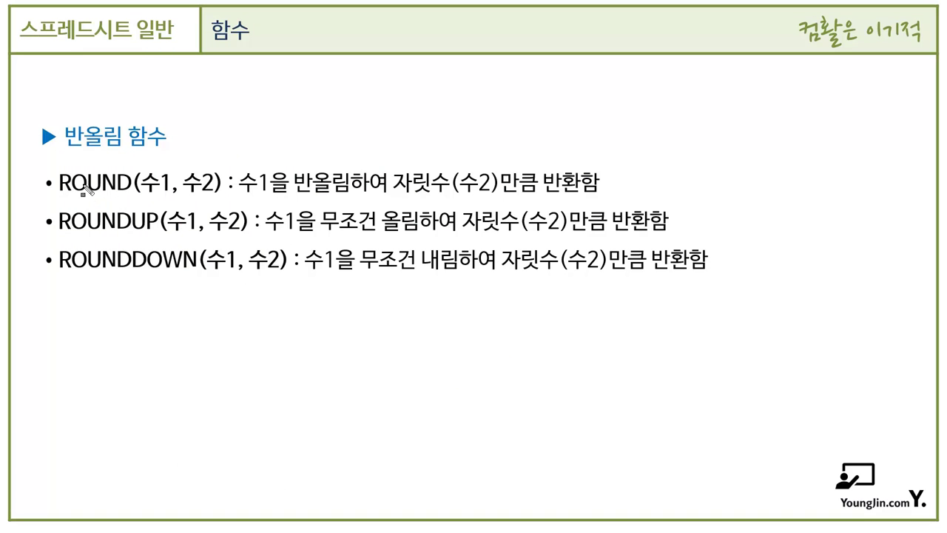
pyautogui.moveTo(58, 179); pyautogui.dragTo(125, 195)
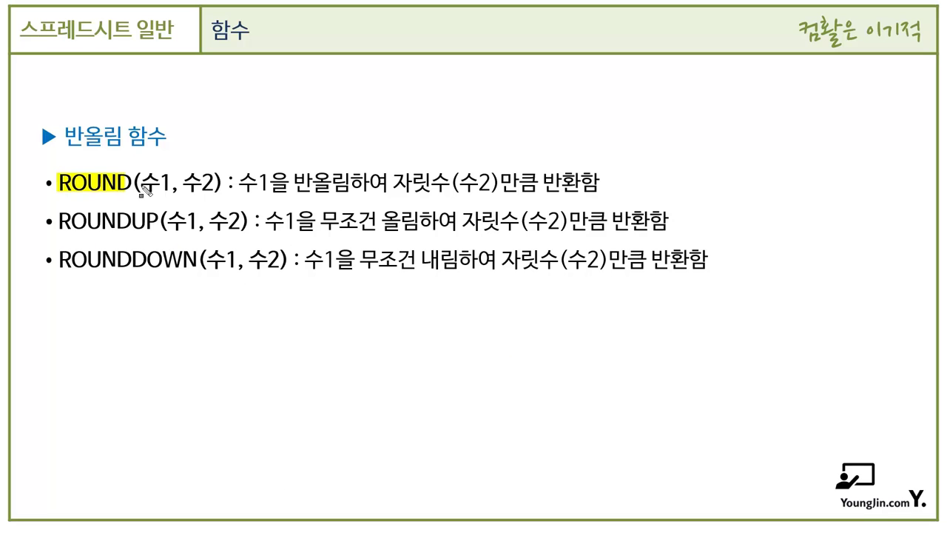
pyautogui.moveTo(137, 185); pyautogui.dragTo(348, 197)
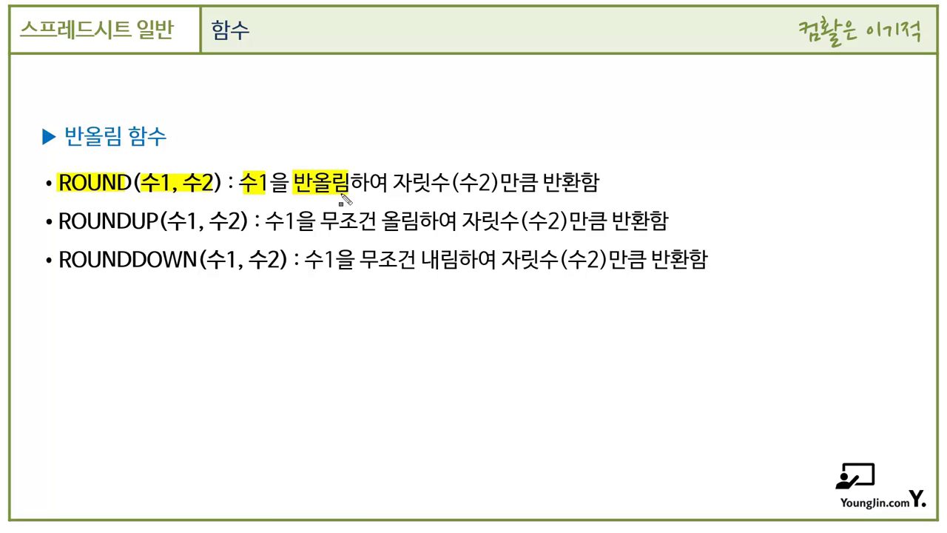
pyautogui.moveTo(400, 194); pyautogui.dragTo(571, 195)
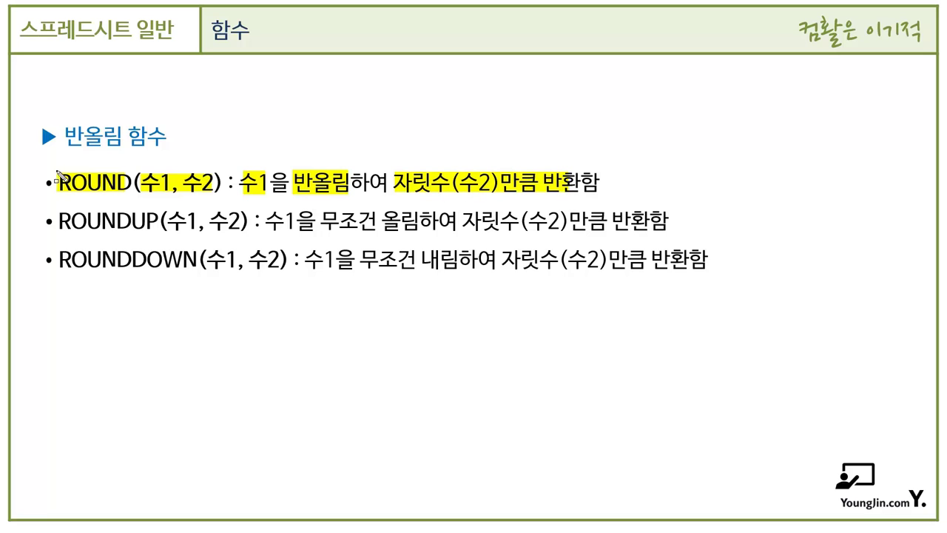
pyautogui.moveTo(58, 177); pyautogui.dragTo(134, 197)
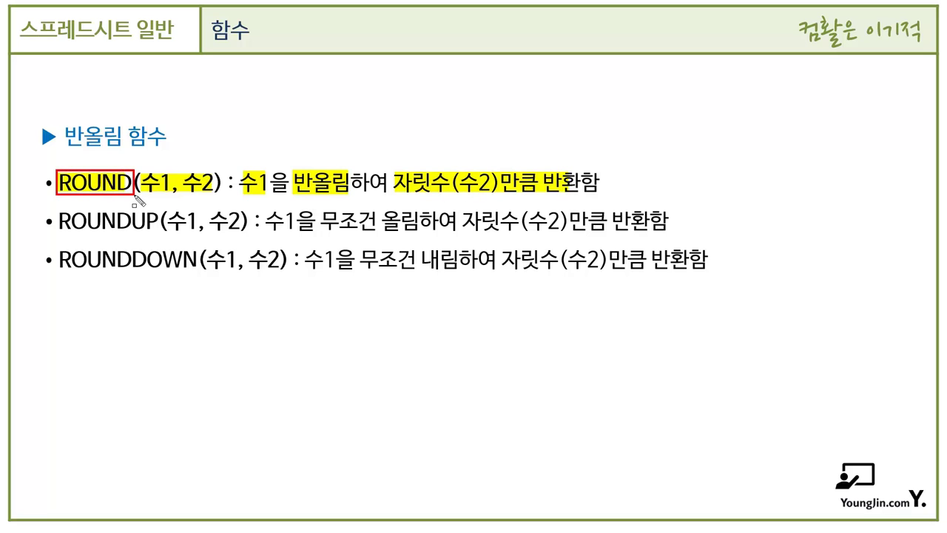
pyautogui.moveTo(64, 230); pyautogui.dragTo(159, 237)
pyautogui.moveTo(268, 235); pyautogui.dragTo(414, 241)
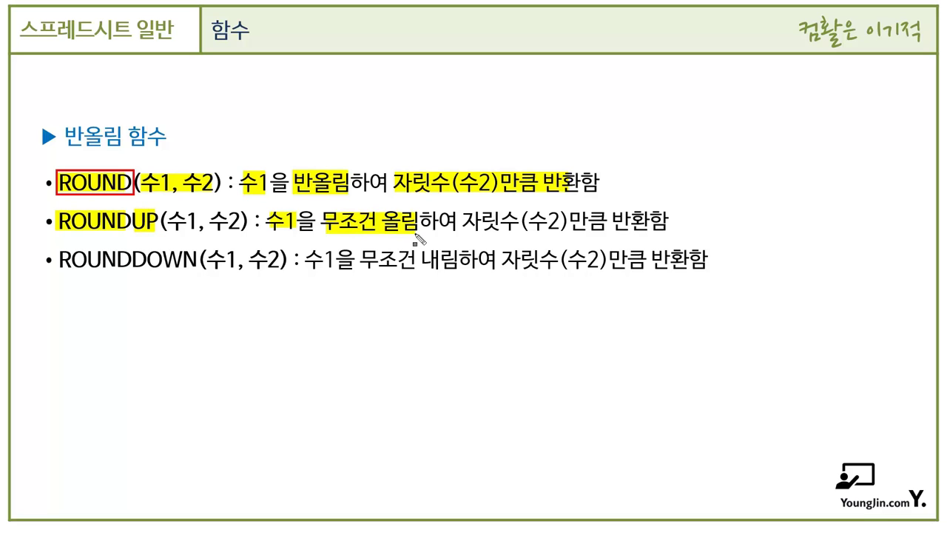
pyautogui.moveTo(466, 225); pyautogui.dragTo(666, 235)
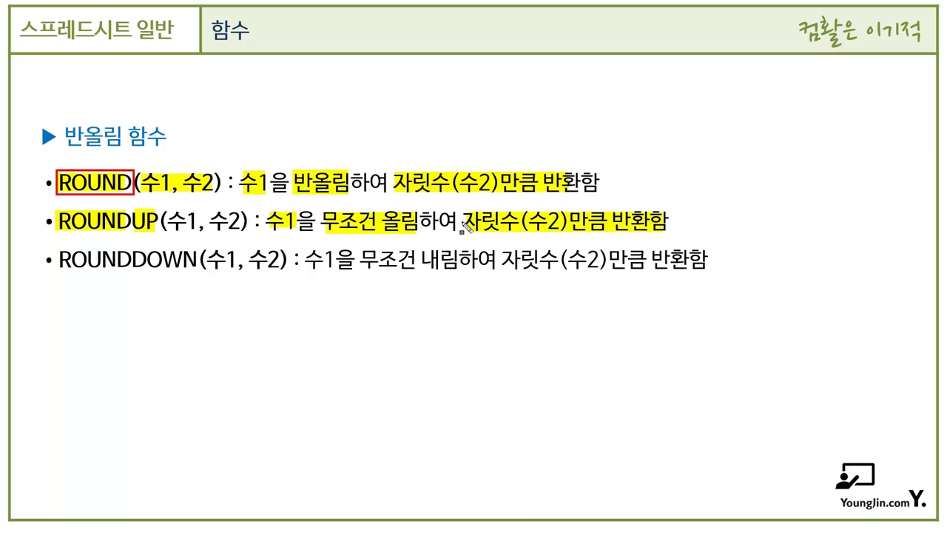
pyautogui.moveTo(53, 261); pyautogui.dragTo(194, 275)
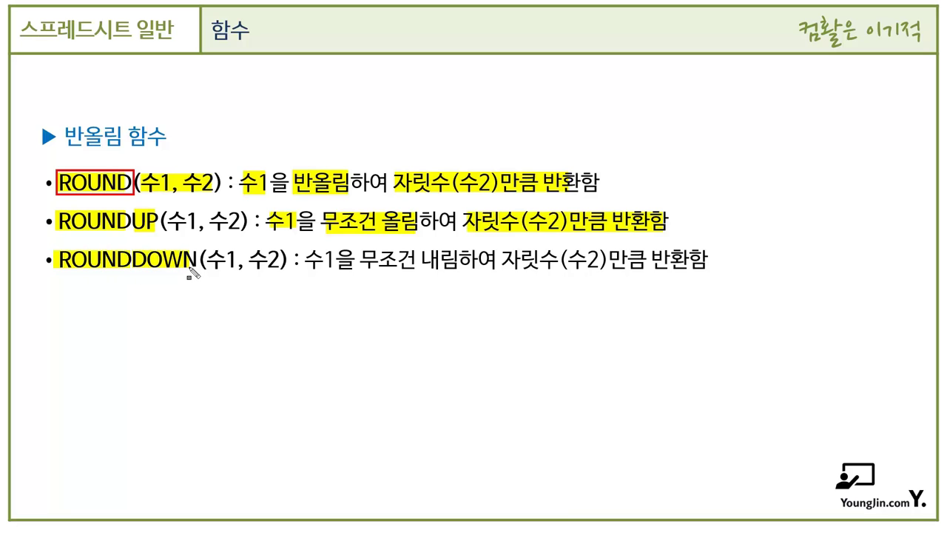
pyautogui.moveTo(306, 260)
pyautogui.mouseDown()
pyautogui.moveTo(330, 271)
pyautogui.moveTo(454, 270)
pyautogui.mouseUp()
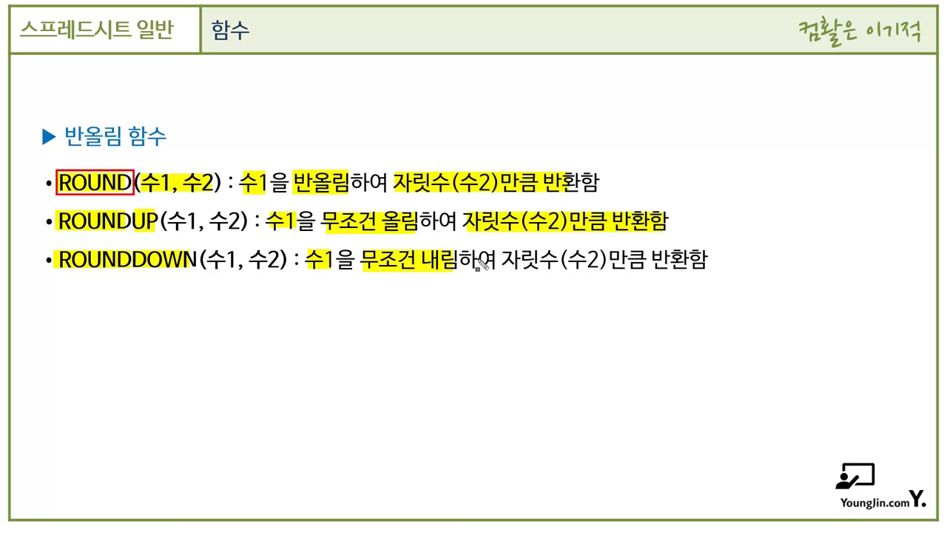
pyautogui.moveTo(507, 257)
pyautogui.mouseDown()
pyautogui.moveTo(536, 272)
pyautogui.moveTo(690, 271)
pyautogui.mouseUp()
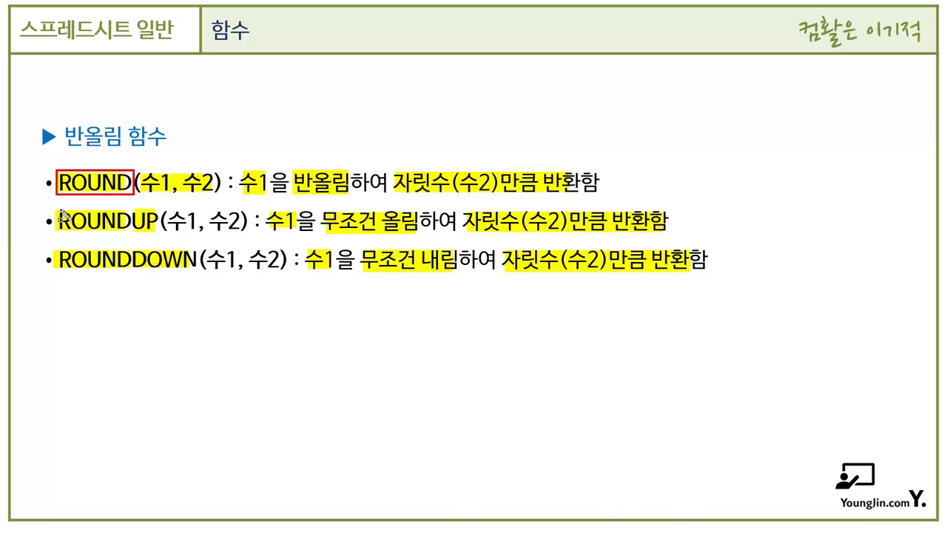
pyautogui.moveTo(56, 211); pyautogui.dragTo(156, 234)
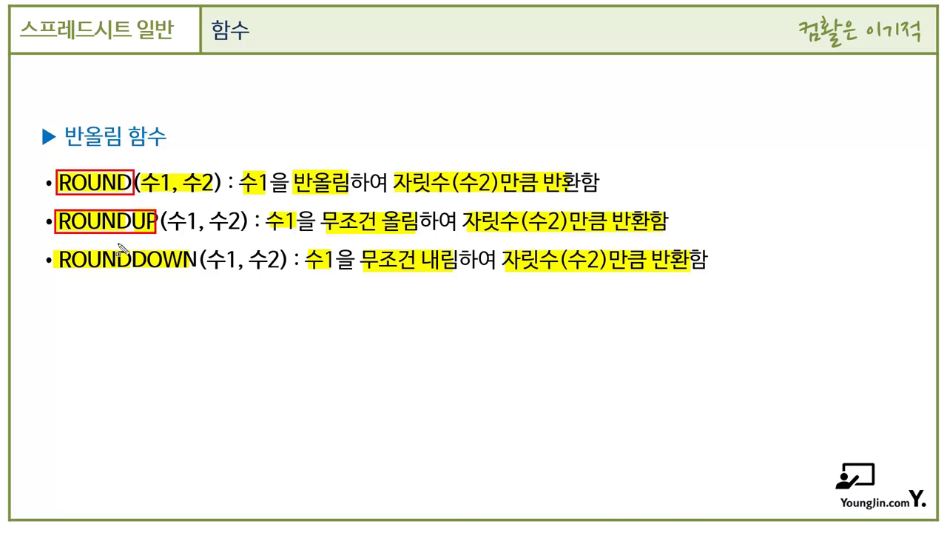
pyautogui.moveTo(56, 248)
pyautogui.mouseDown()
pyautogui.moveTo(69, 270)
pyautogui.moveTo(197, 269)
pyautogui.mouseUp()
pyautogui.press('e')
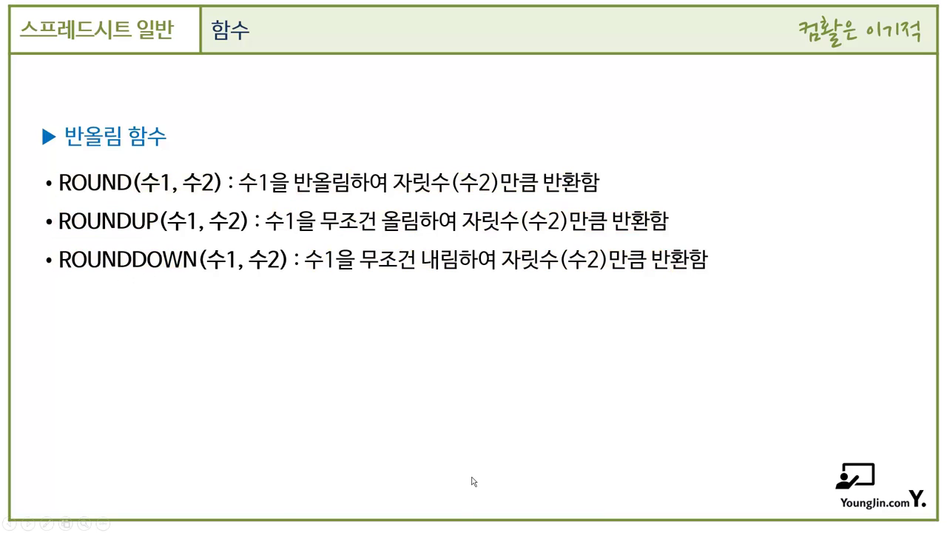
# Switch to Excel's ROUND123 sheet and examine the argument, result and formula text of the first ROUND example in row 2
pyautogui.hotkey('alt', 'Tab')
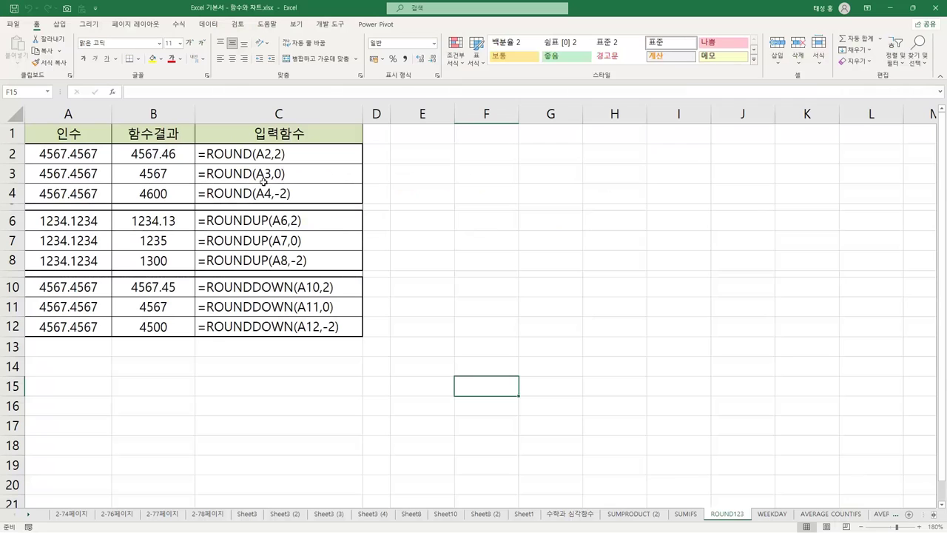
pyautogui.click(173, 156)
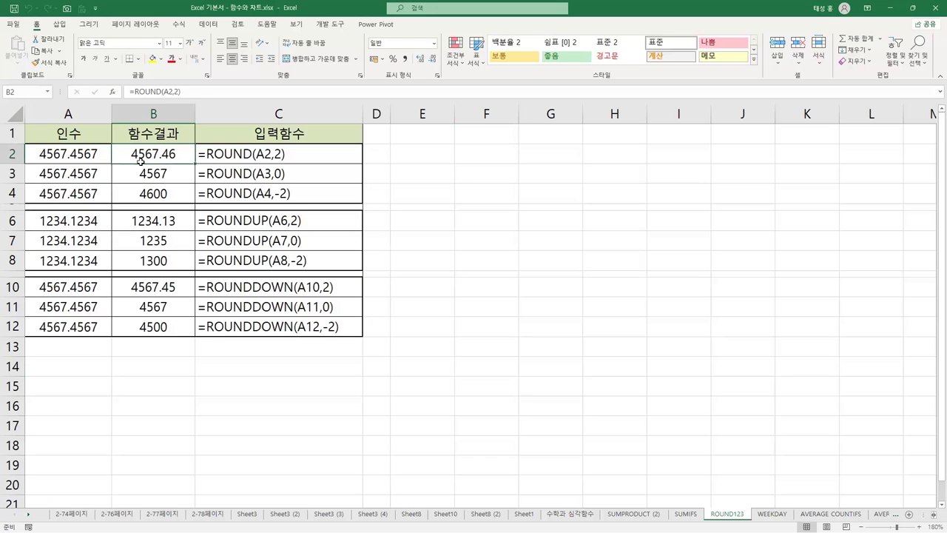
pyautogui.click(68, 160)
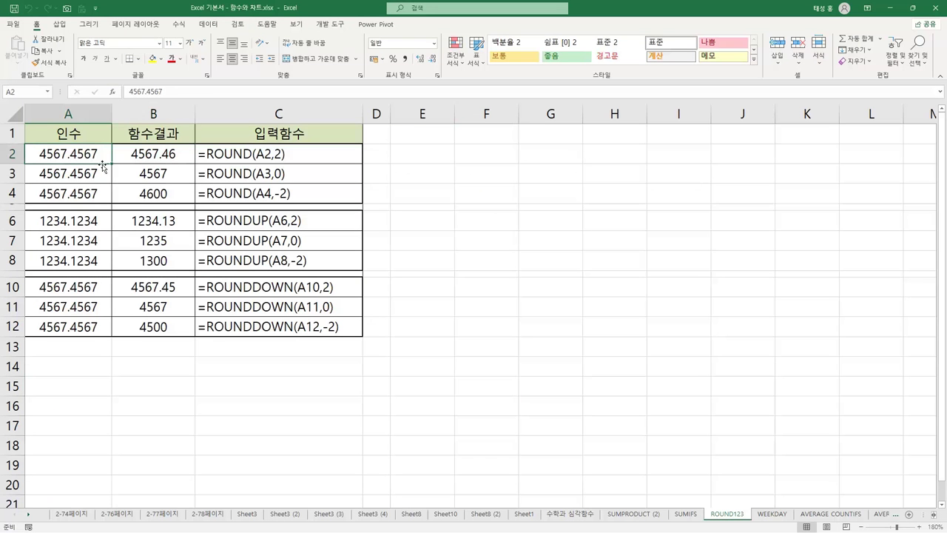
pyautogui.click(167, 154)
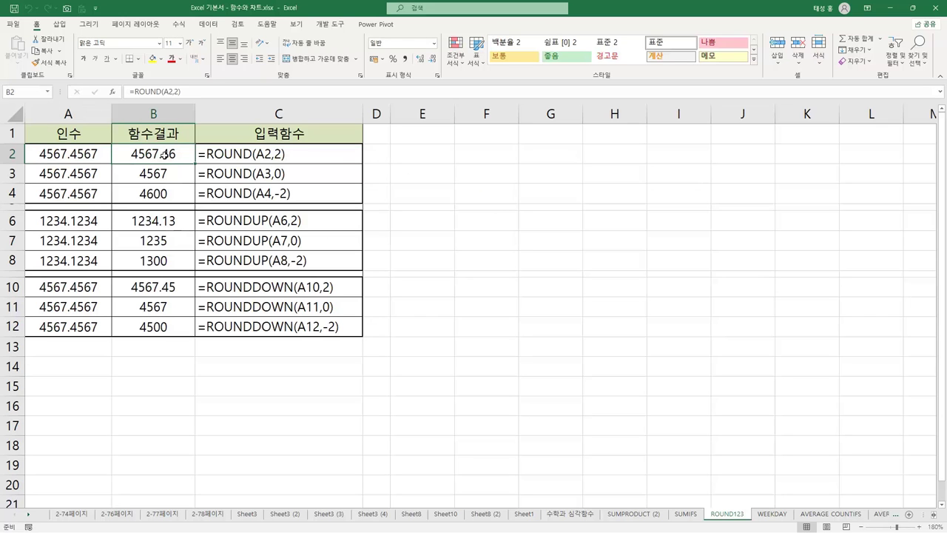
pyautogui.click(282, 154)
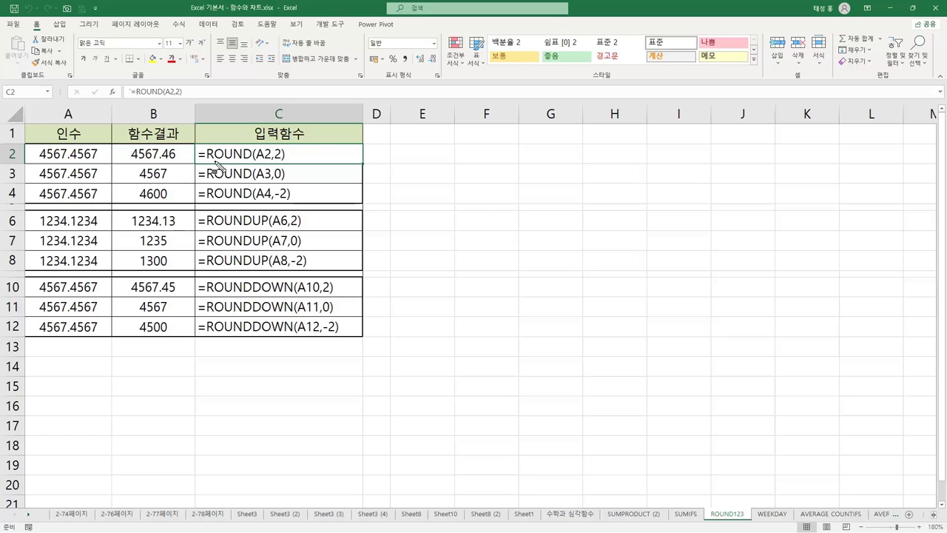
# Highlight ROUND(A2,2) in C2 and two decimals in A2 and B2, draw a red rounding arrow at A2, and underline 46 in B2
pyautogui.moveTo(200, 154); pyautogui.dragTo(271, 155)
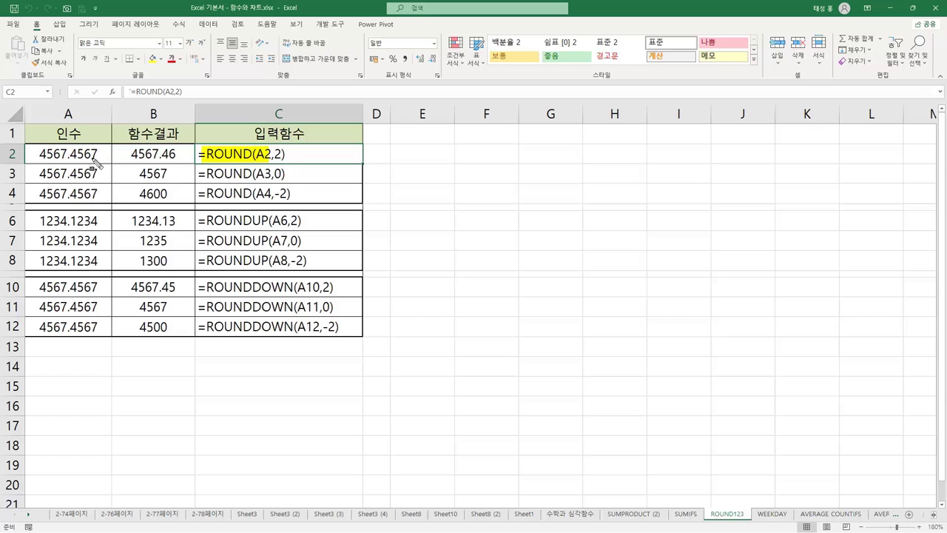
pyautogui.moveTo(270, 153); pyautogui.dragTo(284, 156)
pyautogui.moveTo(164, 154); pyautogui.dragTo(177, 156)
pyautogui.moveTo(70, 154); pyautogui.dragTo(83, 155)
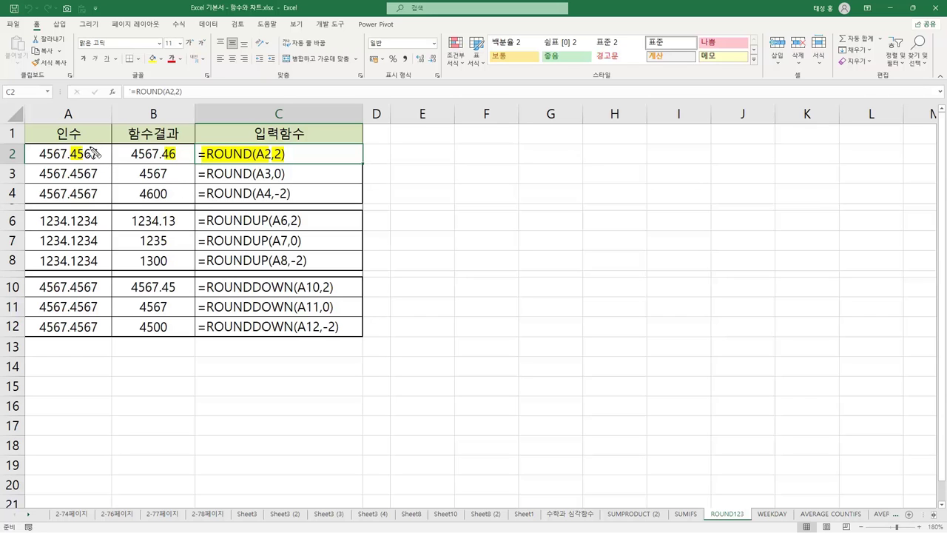
pyautogui.moveTo(95, 151)
pyautogui.mouseDown()
pyautogui.moveTo(92, 130)
pyautogui.moveTo(84, 149)
pyautogui.mouseUp()
pyautogui.moveTo(169, 165); pyautogui.dragTo(175, 153)
# Highlight ROUND(A3,0) in C3, 4567 and the first decimal in A3, 4567 in B3, and ROUND(A4,-2) in C4
pyautogui.moveTo(198, 173); pyautogui.dragTo(282, 184)
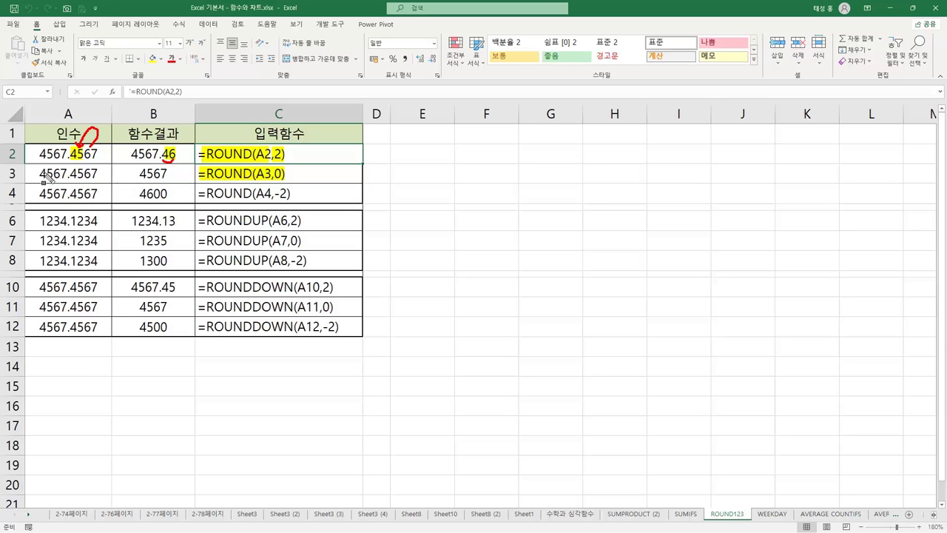
pyautogui.moveTo(35, 173); pyautogui.dragTo(67, 175)
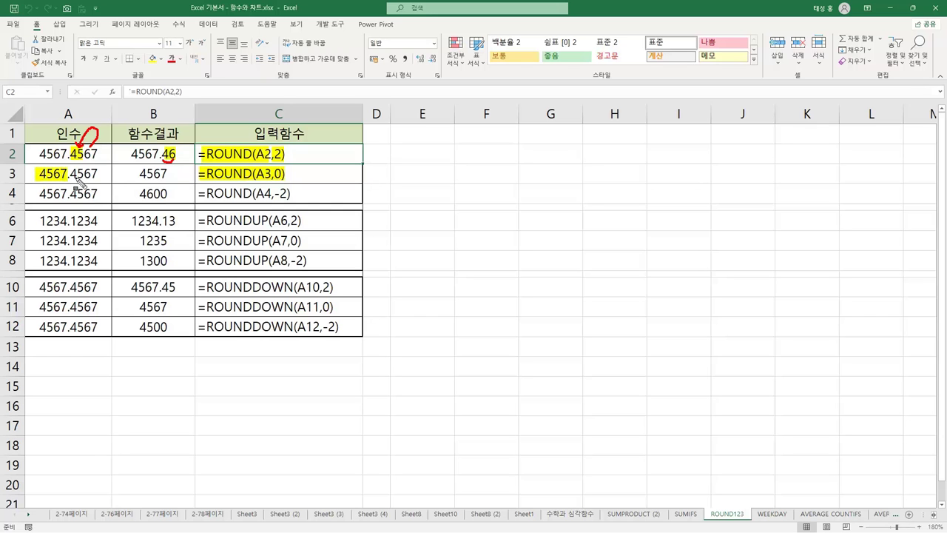
pyautogui.moveTo(68, 174); pyautogui.dragTo(77, 174)
pyautogui.moveTo(136, 173)
pyautogui.mouseDown()
pyautogui.moveTo(276, 204)
pyautogui.moveTo(288, 195)
pyautogui.mouseUp()
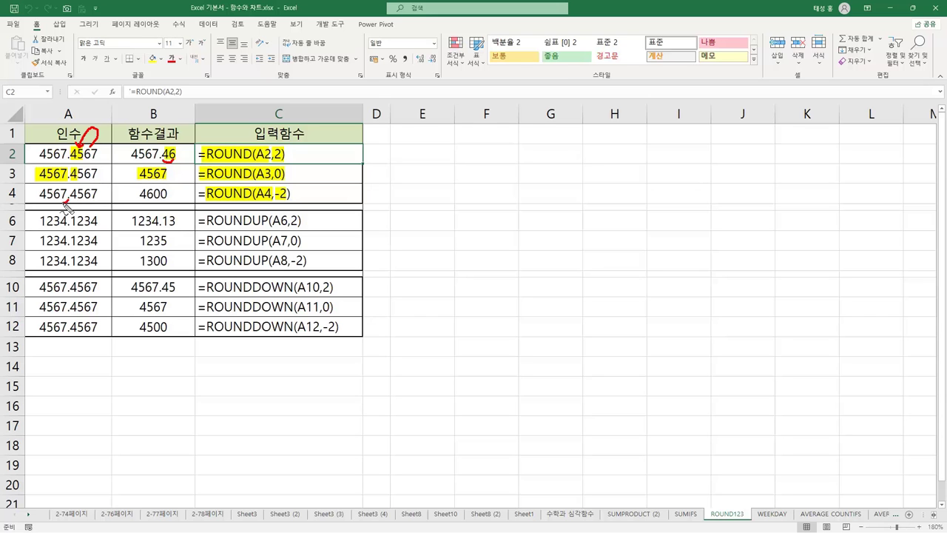
# Draw red arcs and a rounding arrow on A4's last two integer digits, highlight 4600 in B4, and underline -2 in C4
pyautogui.moveTo(64, 199); pyautogui.dragTo(66, 200)
pyautogui.moveTo(62, 193)
pyautogui.mouseDown()
pyautogui.moveTo(74, 185)
pyautogui.moveTo(64, 175)
pyautogui.moveTo(56, 191)
pyautogui.mouseUp()
pyautogui.moveTo(139, 194); pyautogui.dragTo(169, 195)
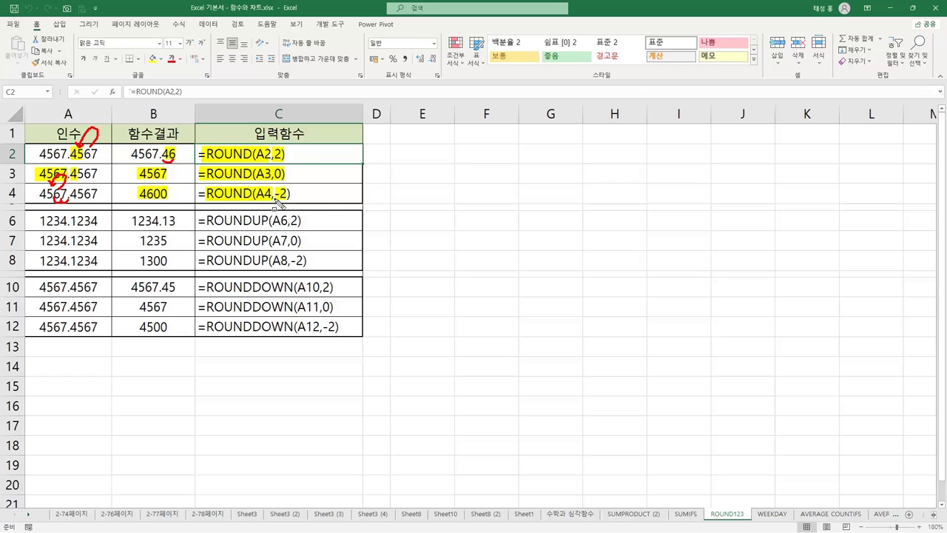
pyautogui.moveTo(277, 198); pyautogui.dragTo(287, 199)
# Highlight ROUNDUP(A6,2) in C6 and the deciding decimals in A6 and B6, and underline 12 in A6, 13 in B6 and UP in C6 in red
pyautogui.moveTo(207, 220); pyautogui.dragTo(296, 221)
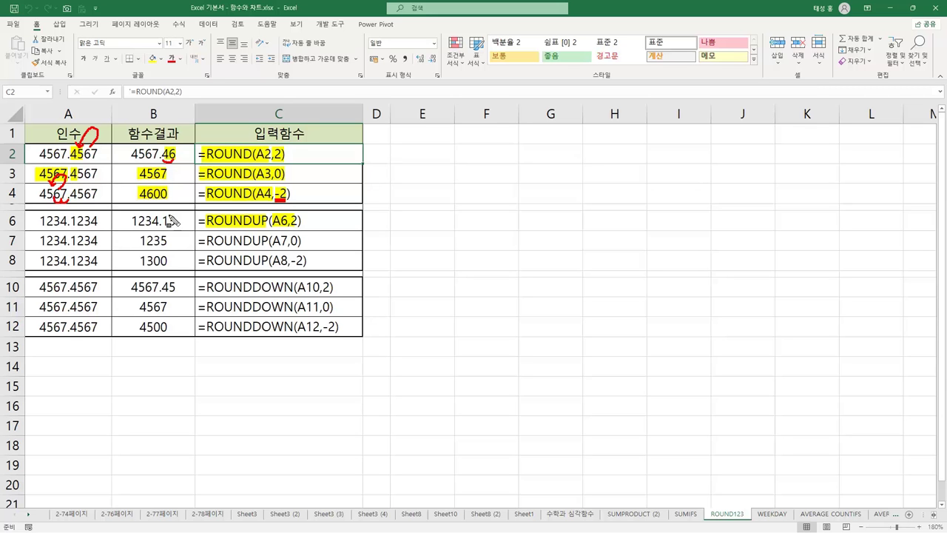
pyautogui.moveTo(175, 217); pyautogui.dragTo(171, 227)
pyautogui.moveTo(87, 216); pyautogui.dragTo(88, 226)
pyautogui.moveTo(73, 228); pyautogui.dragTo(84, 230)
pyautogui.moveTo(163, 229); pyautogui.dragTo(173, 231)
# Highlight ROUNDUP(A7,0) in C7, 1235 in B7, and 1234 with the first decimal in A7, and underline the 5 in B7 in red
pyautogui.moveTo(208, 245); pyautogui.dragTo(303, 246)
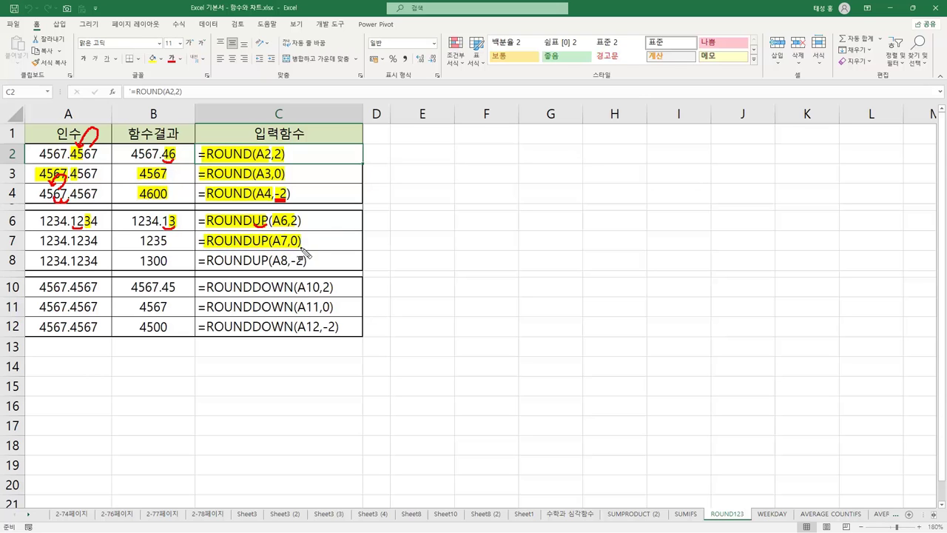
pyautogui.moveTo(138, 241); pyautogui.dragTo(169, 241)
pyautogui.moveTo(40, 240); pyautogui.dragTo(66, 240)
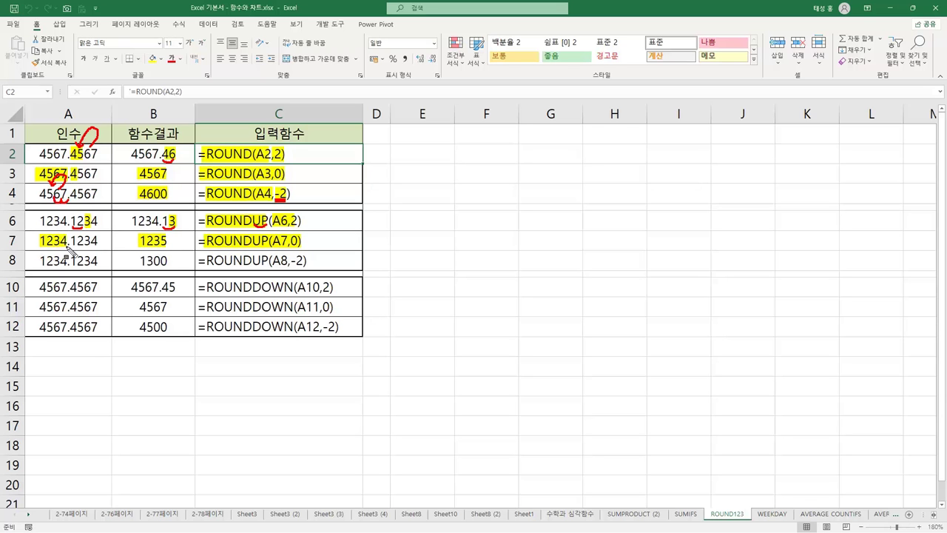
pyautogui.moveTo(68, 241); pyautogui.dragTo(77, 241)
# Highlight ROUNDUP(A8,-2) in C8, draw red arcs under A8's last two integer digits, and underline 1300 in B8
pyautogui.moveTo(204, 260); pyautogui.dragTo(307, 265)
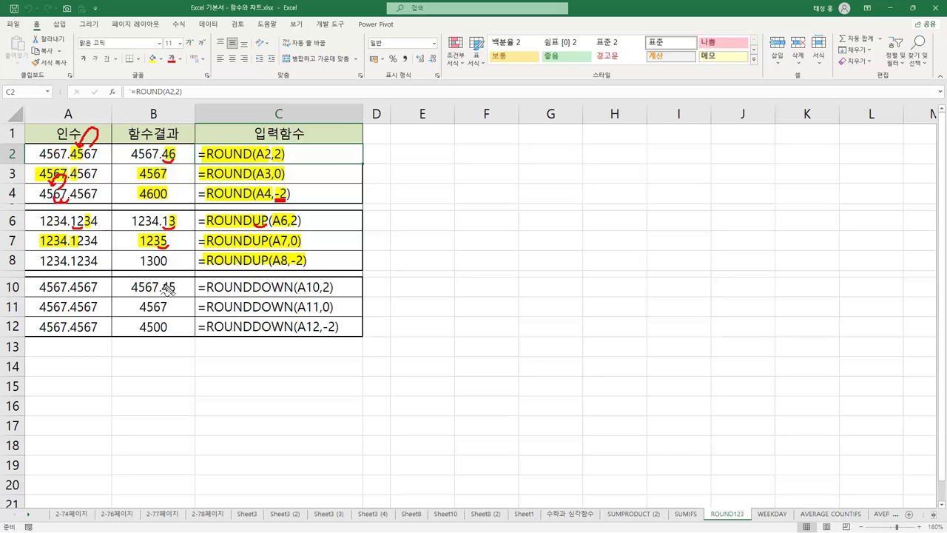
pyautogui.moveTo(69, 267); pyautogui.dragTo(61, 269)
pyautogui.moveTo(143, 265); pyautogui.dragTo(165, 262)
# Highlight the ROUNDDOWN formulas in C10 and C11, the first two decimals in A10 and B10, and 4567 in A11 and B11
pyautogui.moveTo(199, 287); pyautogui.dragTo(334, 287)
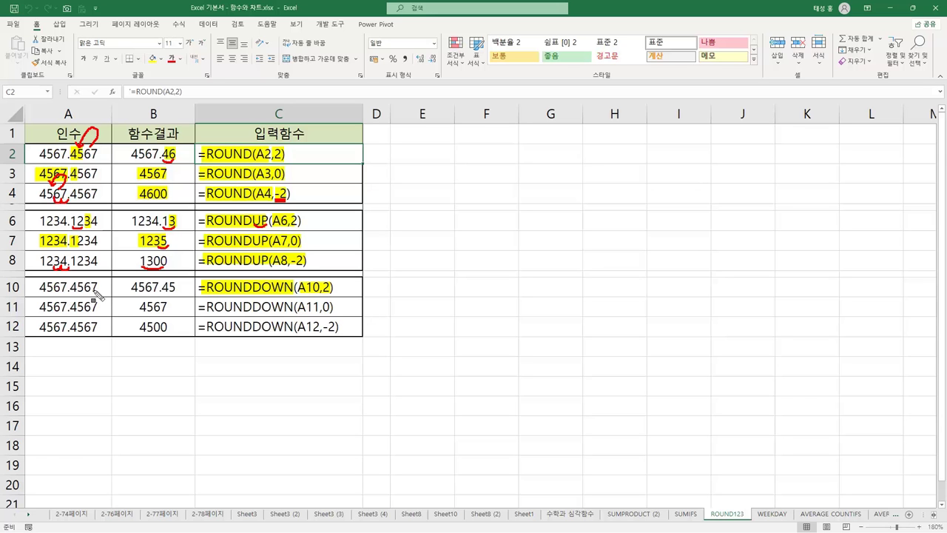
pyautogui.moveTo(71, 287); pyautogui.dragTo(88, 287)
pyautogui.moveTo(162, 287)
pyautogui.mouseDown()
pyautogui.moveTo(214, 308)
pyautogui.moveTo(333, 309)
pyautogui.mouseUp()
pyautogui.moveTo(39, 307); pyautogui.dragTo(73, 306)
pyautogui.moveTo(138, 307); pyautogui.dragTo(169, 307)
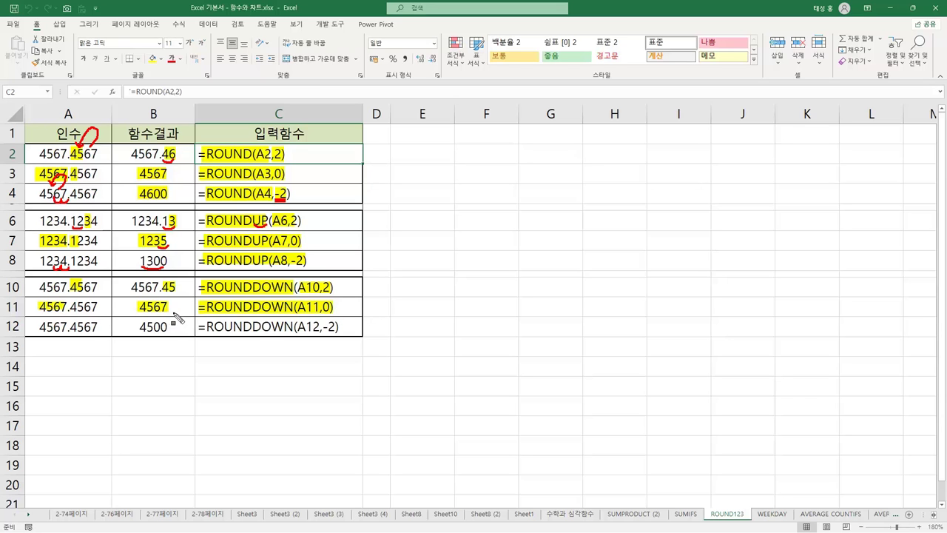
# Highlight ROUNDDOWN(A12,-2) in C12, and mark A12's last two integer digits and 4500 in B12 with the red pen
pyautogui.moveTo(199, 327); pyautogui.dragTo(343, 332)
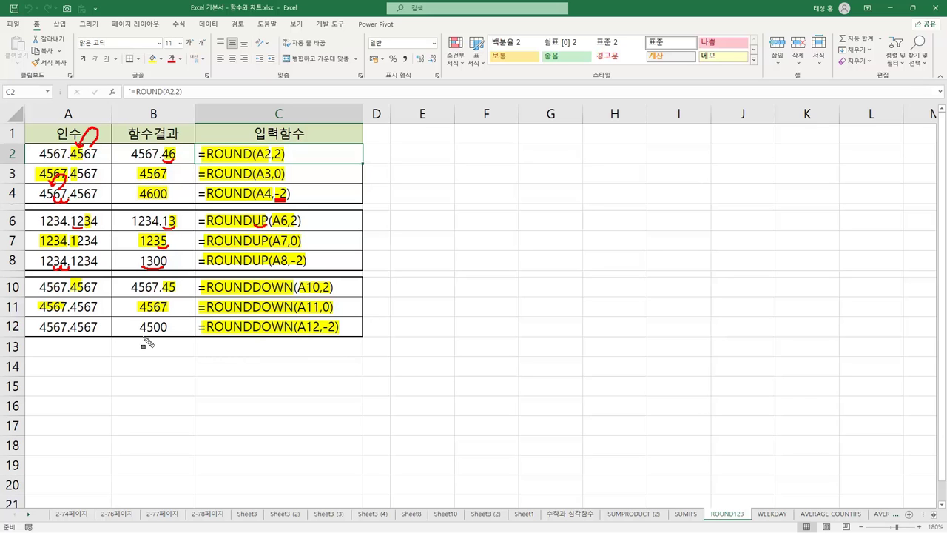
pyautogui.press('r')
pyautogui.moveTo(65, 338)
pyautogui.mouseDown()
pyautogui.moveTo(56, 337)
pyautogui.moveTo(68, 338)
pyautogui.mouseUp()
pyautogui.moveTo(140, 341); pyautogui.dragTo(168, 340)
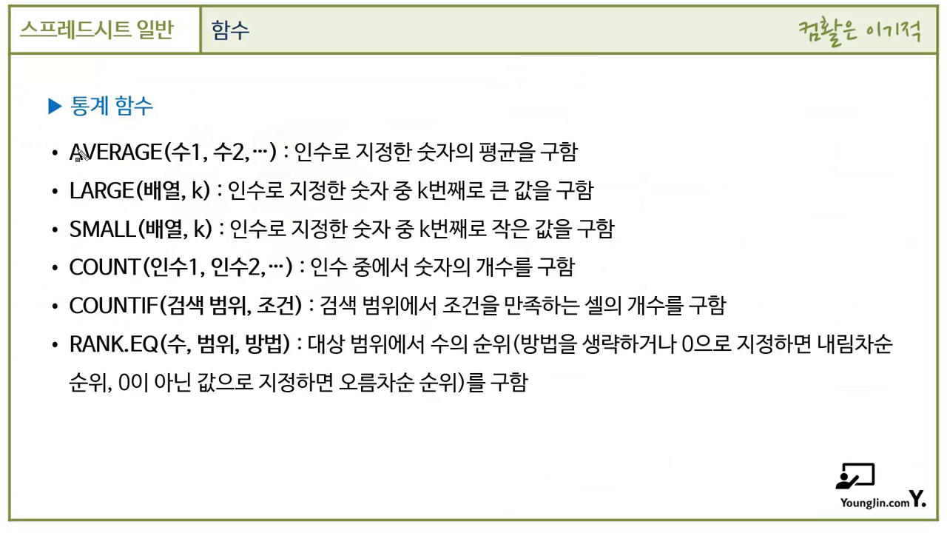
pyautogui.moveTo(71, 156); pyautogui.dragTo(157, 170)
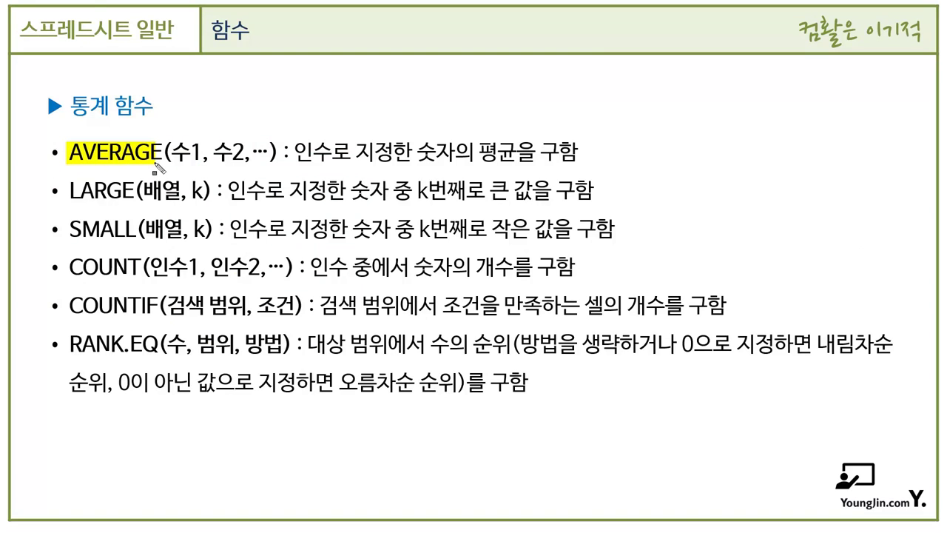
pyautogui.moveTo(416, 163); pyautogui.dragTo(515, 167)
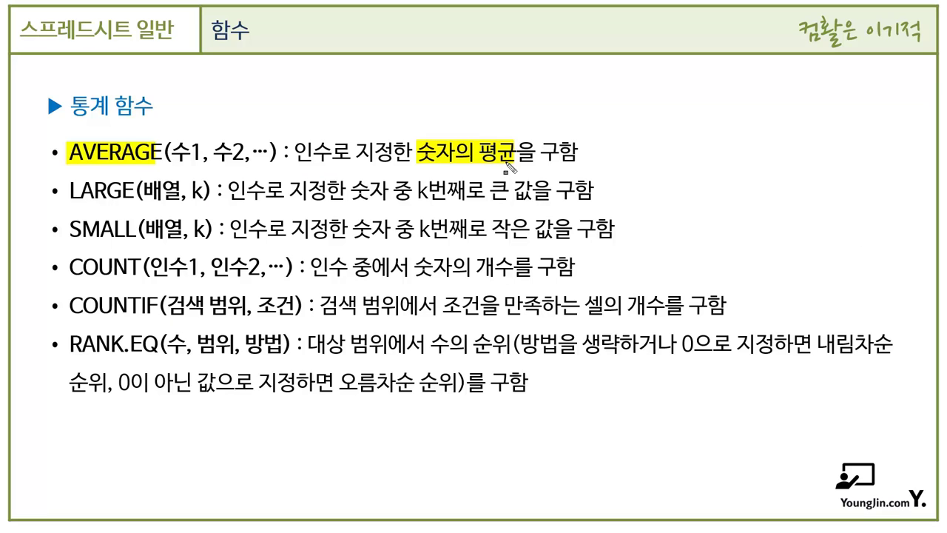
pyautogui.moveTo(70, 197); pyautogui.dragTo(132, 199)
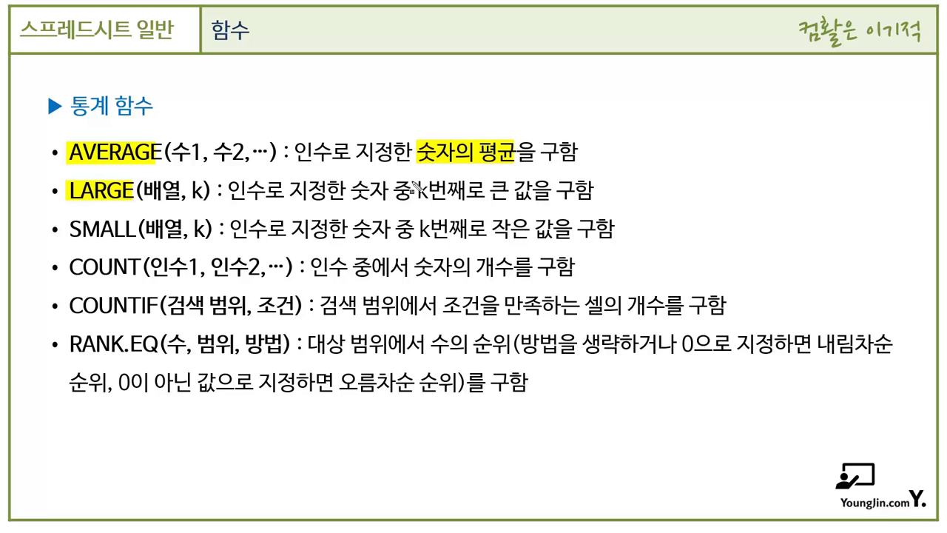
pyautogui.moveTo(413, 191); pyautogui.dragTo(530, 202)
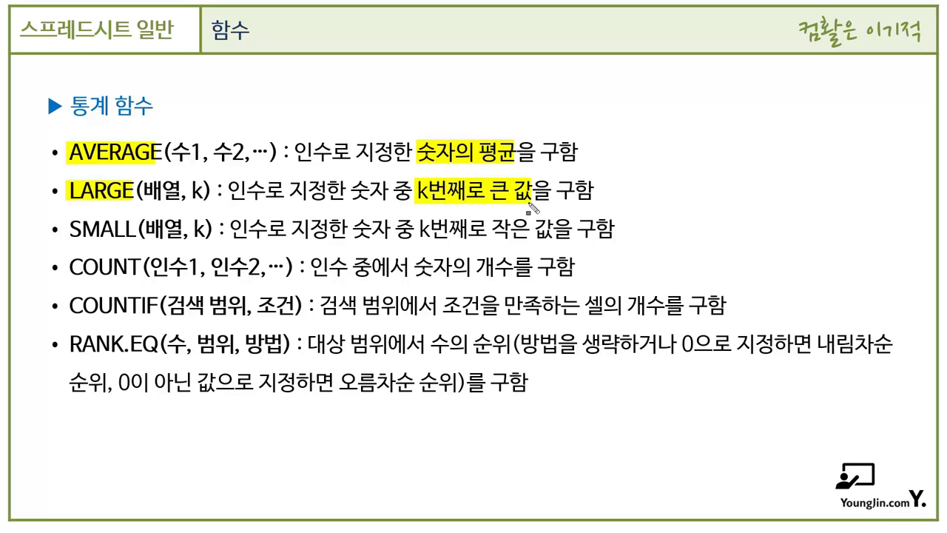
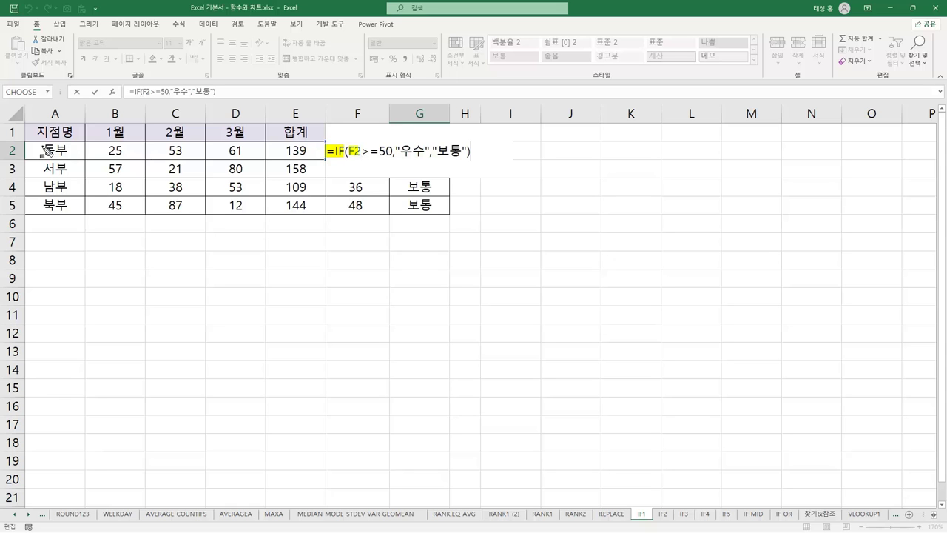
# Highlight 동부 in A2 and 50 in G2's IF formula, box its >= operator in red, and write 이상 below it
pyautogui.moveTo(50, 153); pyautogui.dragTo(70, 155)
pyautogui.moveTo(379, 152); pyautogui.dragTo(394, 153)
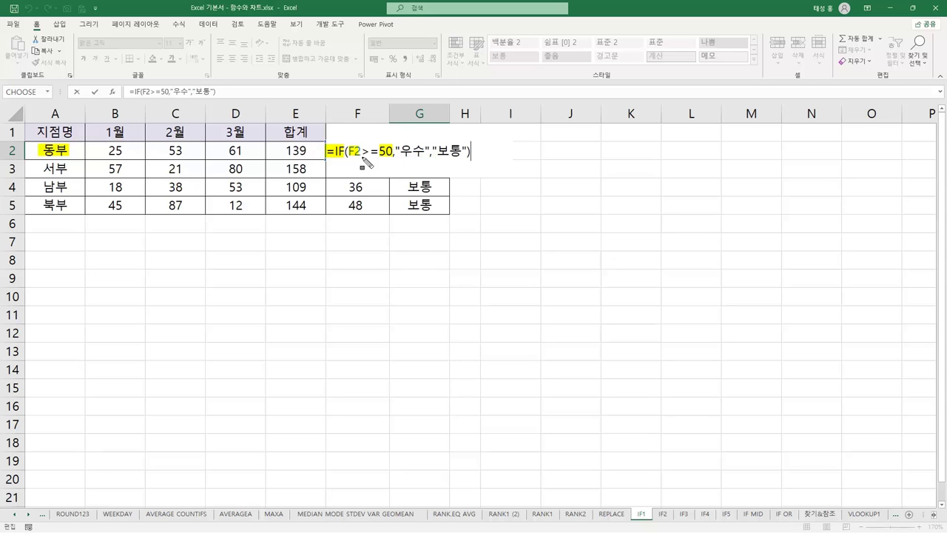
pyautogui.moveTo(361, 146); pyautogui.dragTo(380, 159)
pyautogui.moveTo(374, 169)
pyautogui.mouseDown()
pyautogui.moveTo(373, 179)
pyautogui.moveTo(376, 167)
pyautogui.moveTo(392, 182)
pyautogui.mouseUp()
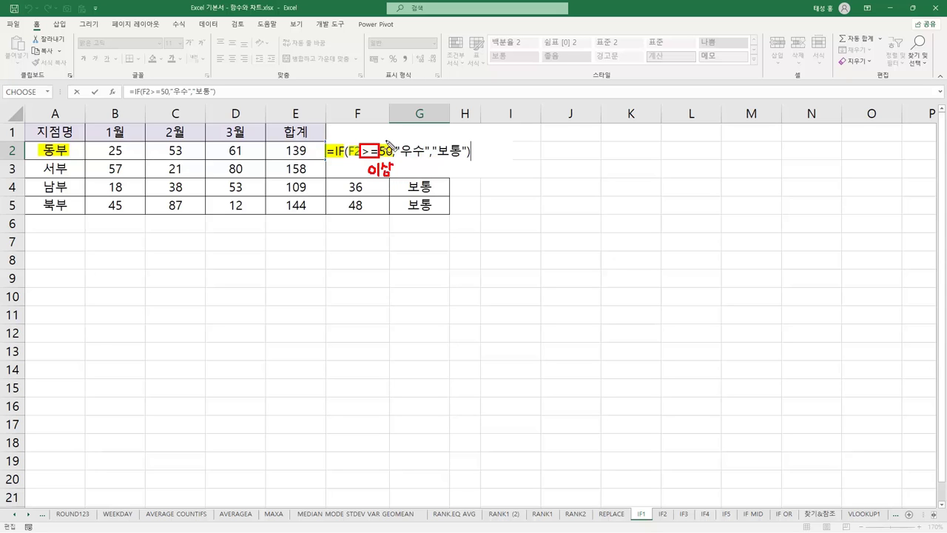
# Draw red arrows from the condition to "우수" and "보통" in G2's IF formula and mark both result texts
pyautogui.moveTo(381, 138)
pyautogui.mouseDown()
pyautogui.moveTo(390, 127)
pyautogui.moveTo(412, 140)
pyautogui.mouseUp()
pyautogui.moveTo(398, 168)
pyautogui.mouseDown()
pyautogui.moveTo(419, 182)
pyautogui.moveTo(452, 158)
pyautogui.moveTo(445, 163)
pyautogui.mouseUp()
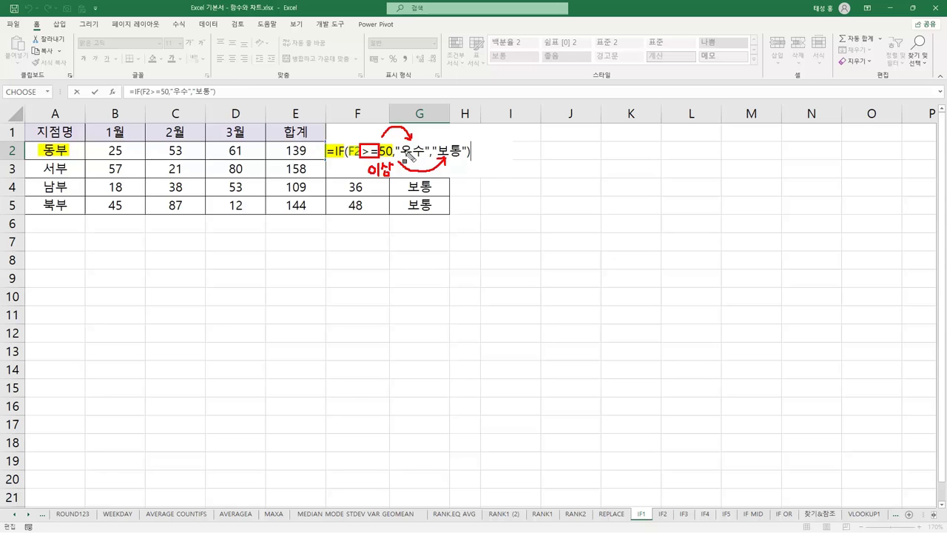
pyautogui.moveTo(397, 148); pyautogui.dragTo(469, 151)
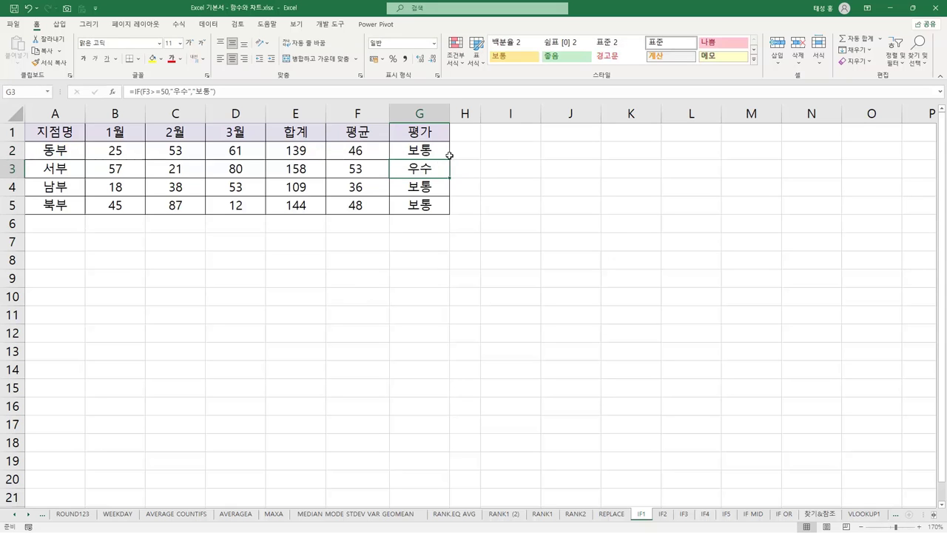
# Fill G2's IF formula down through G5 and compare the averages in column F with the ratings in column G
pyautogui.click(362, 152)
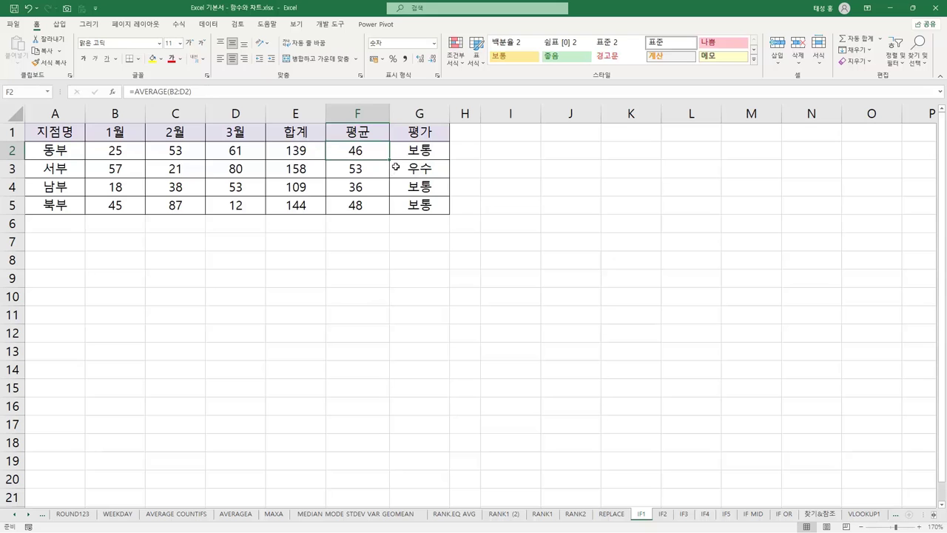
pyautogui.moveTo(437, 153); pyautogui.dragTo(450, 213)
pyautogui.click(429, 170)
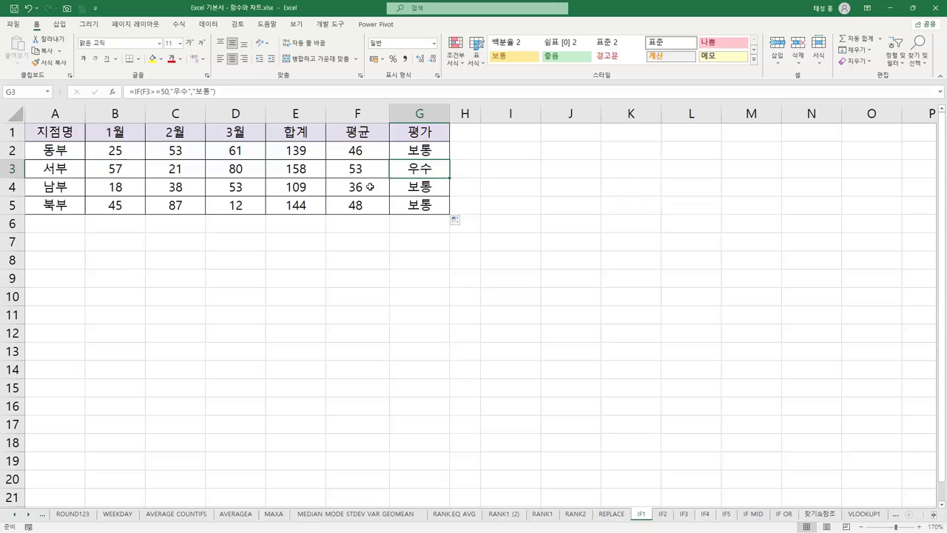
pyautogui.click(371, 186)
pyautogui.click(372, 206)
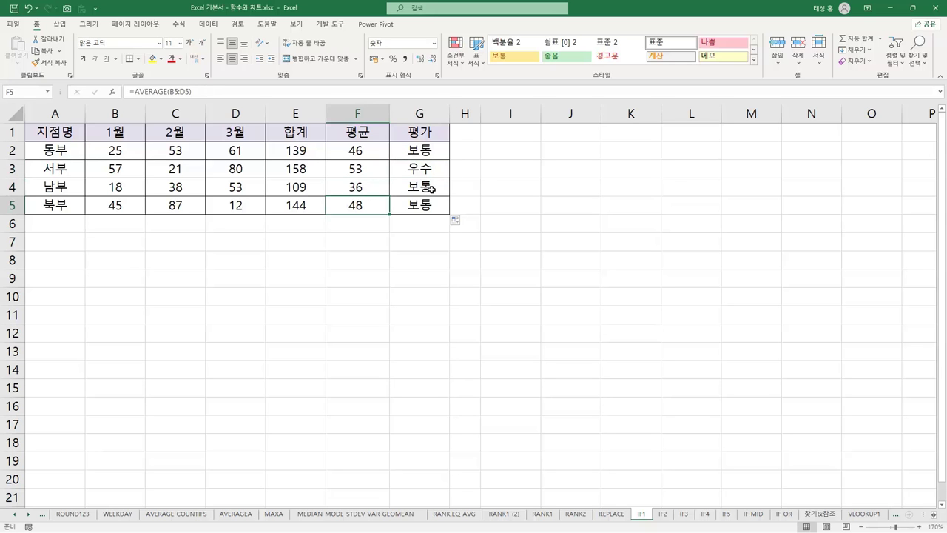
pyautogui.click(432, 189)
pyautogui.click(433, 205)
pyautogui.click(434, 188)
pyautogui.click(428, 207)
# Show the formulas on the IF1 sheet and widen column G to fit the whole IF formulas
pyautogui.hotkey('ctrl', '`')
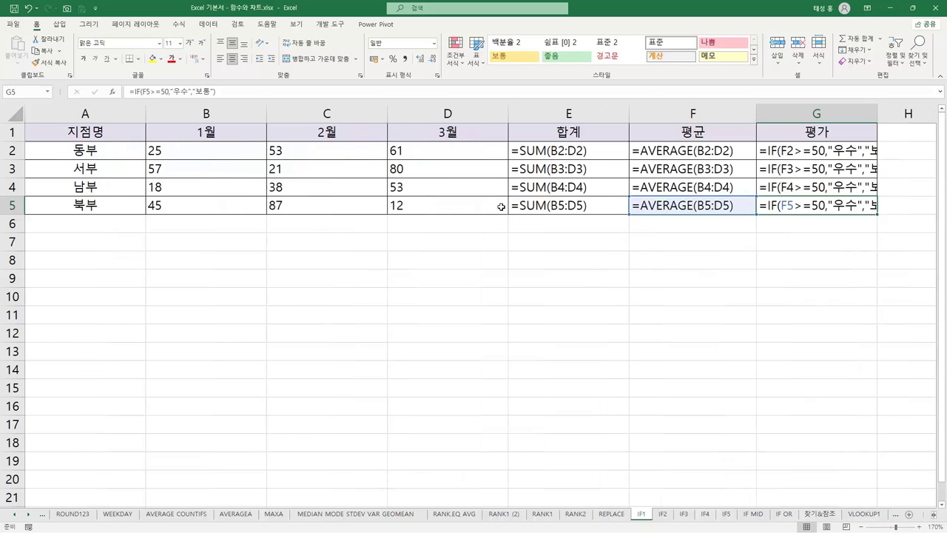
pyautogui.moveTo(878, 109); pyautogui.dragTo(922, 110)
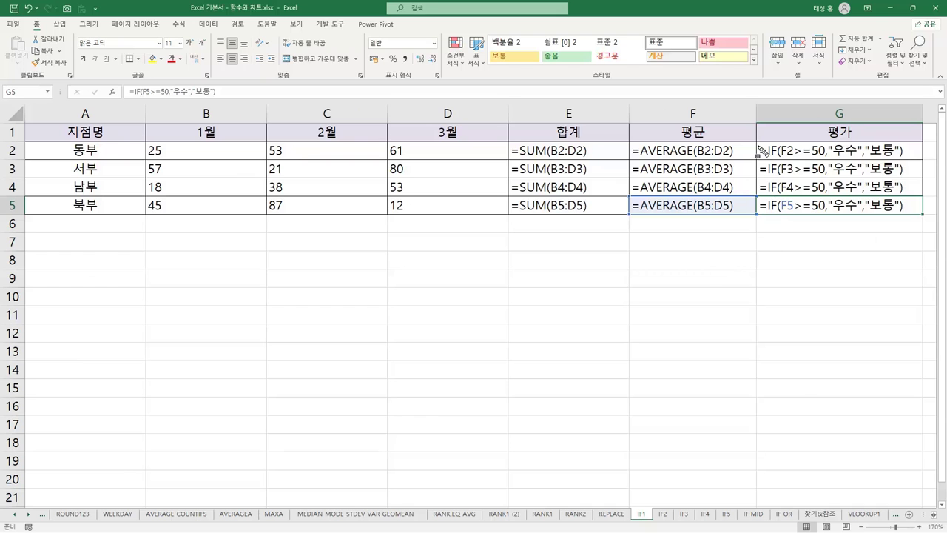
# Highlight =IF, the F2 to F5 references, 50, "우수" and "보통" down the formulas in G2:G5
pyautogui.moveTo(770, 152); pyautogui.dragTo(774, 215)
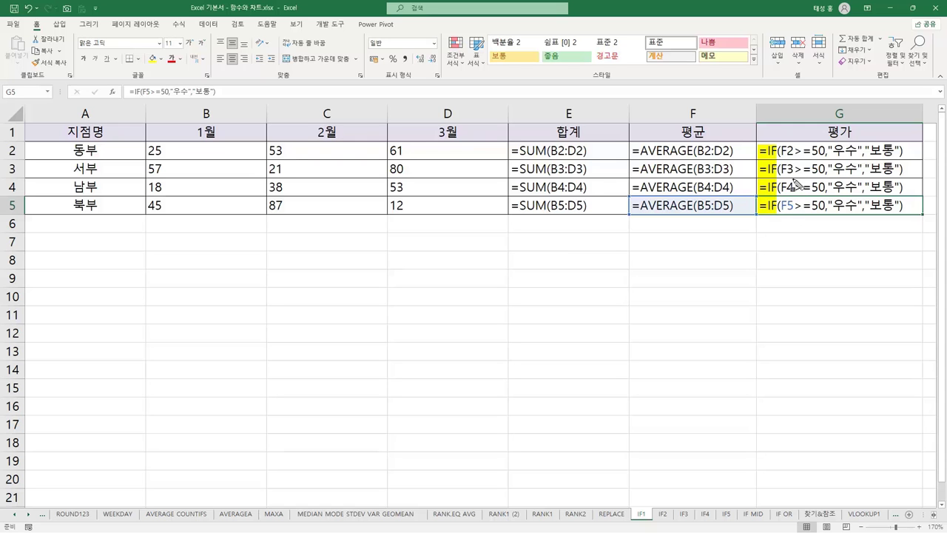
pyautogui.moveTo(786, 151); pyautogui.dragTo(794, 215)
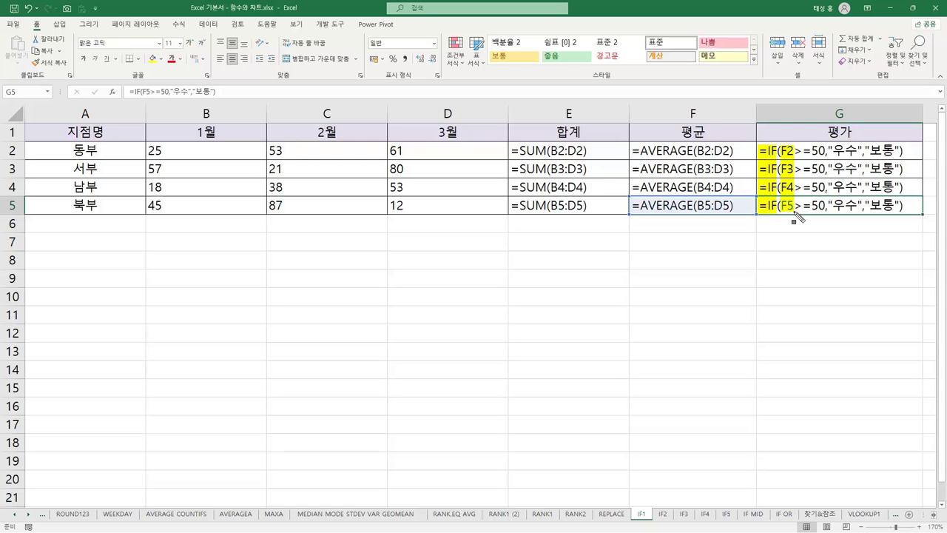
pyautogui.moveTo(814, 148); pyautogui.dragTo(818, 215)
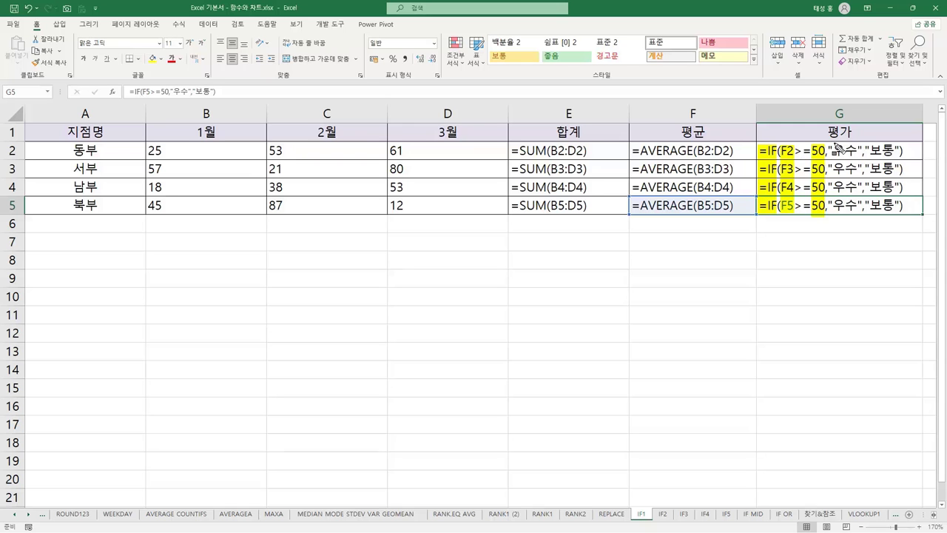
pyautogui.moveTo(832, 148); pyautogui.dragTo(848, 216)
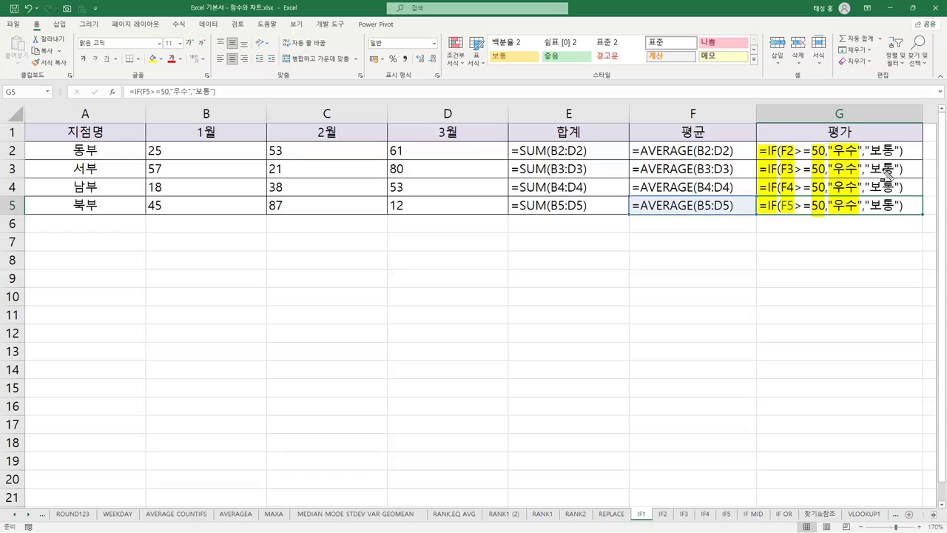
pyautogui.moveTo(868, 147); pyautogui.dragTo(904, 216)
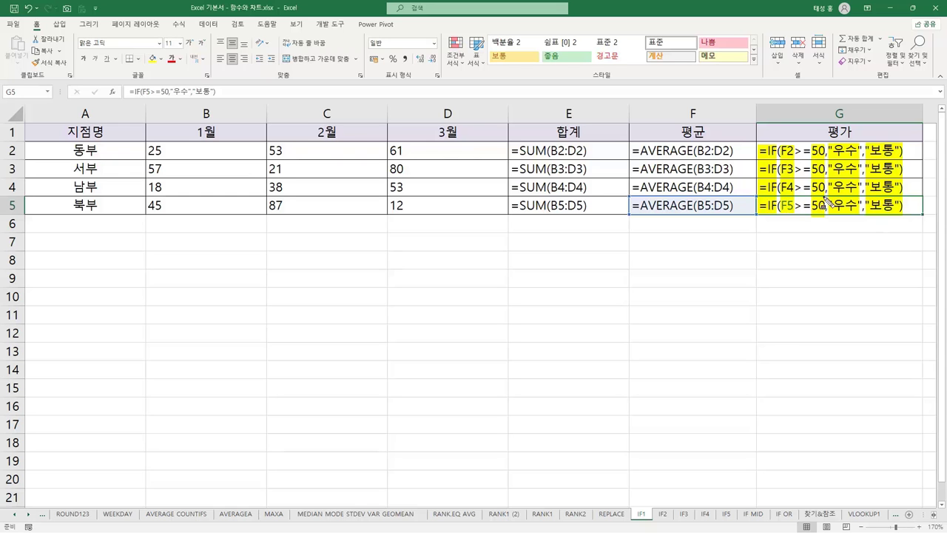
# Erase the highlights and switch the IF1 sheet back from formulas to calculated results
pyautogui.press('e')
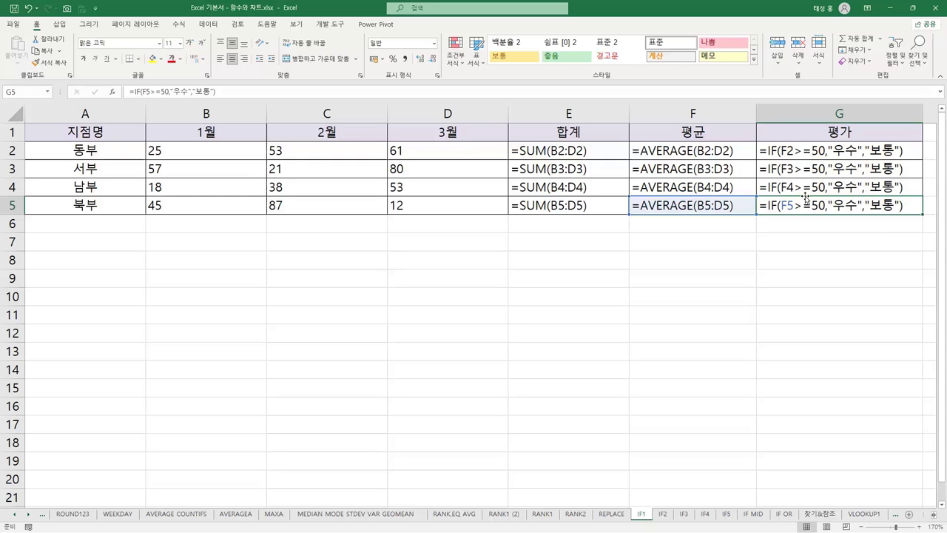
pyautogui.hotkey('ctrl', '`')
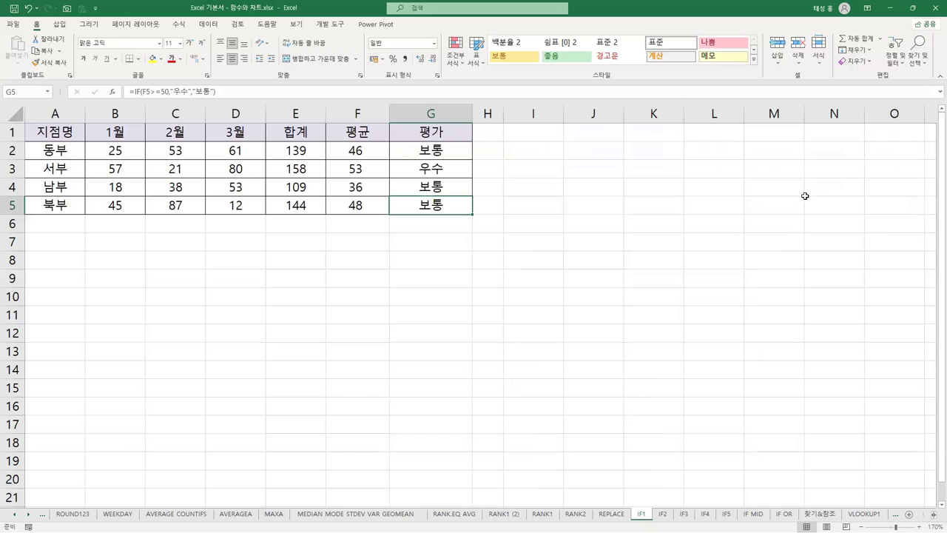
# On the IF2 sheet, open C2's nested IF formula for editing and highlight B2, 90 and "장학생" in its outer IF
pyautogui.click(663, 514)
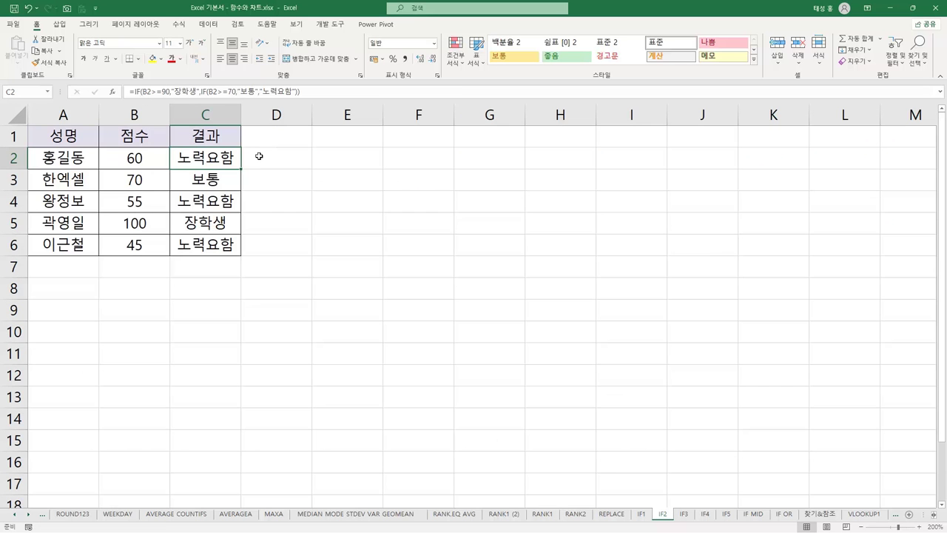
pyautogui.press('F2')
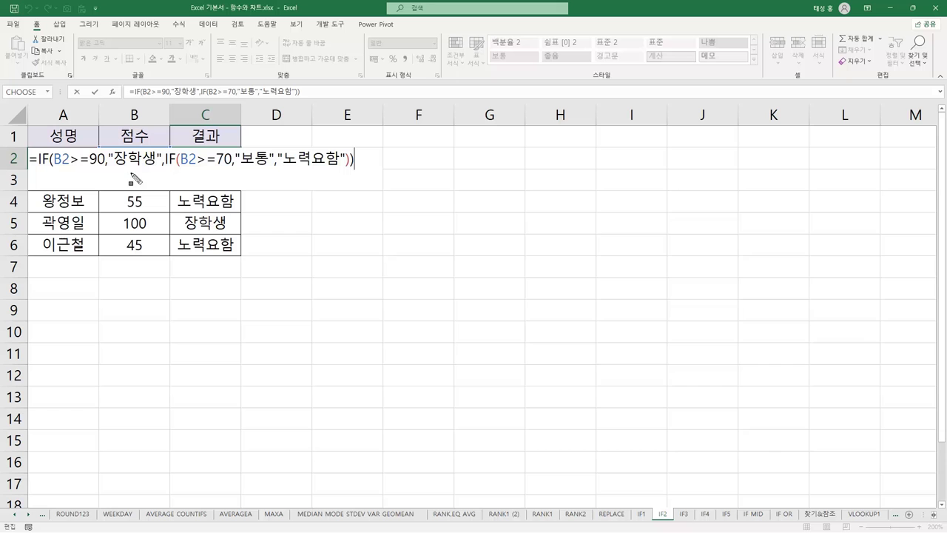
pyautogui.moveTo(50, 159); pyautogui.dragTo(105, 159)
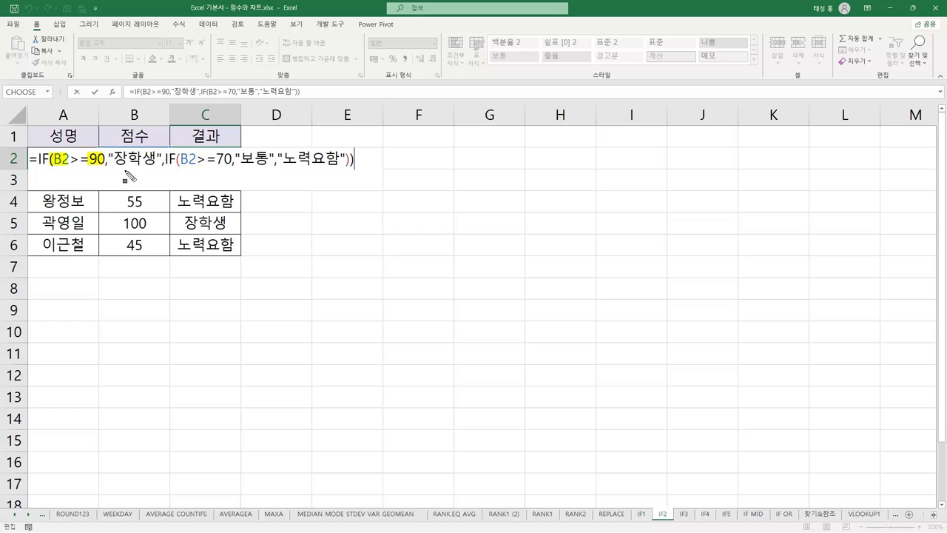
pyautogui.moveTo(110, 159); pyautogui.dragTo(158, 159)
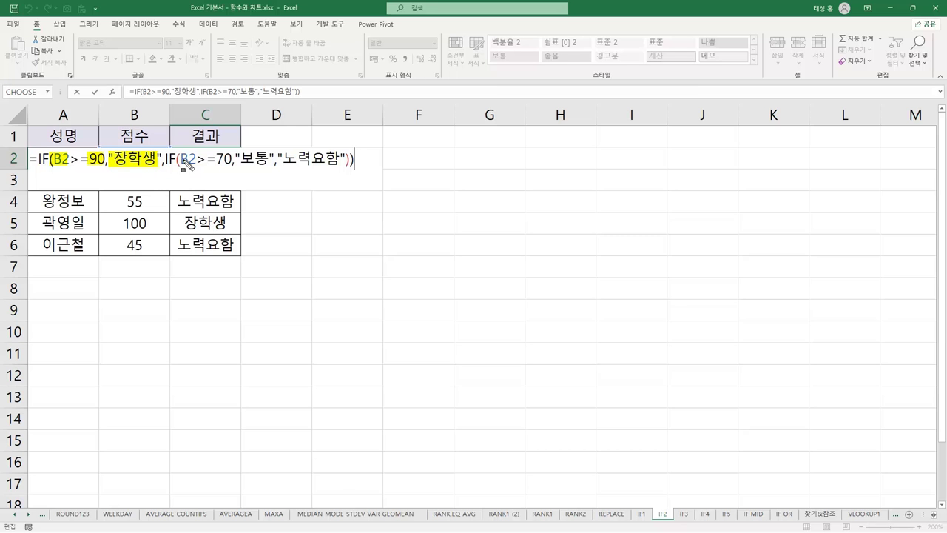
# Highlight B2, 70, "보통" and "노력요함" in the inner IF of C2's formula and underline both IF names
pyautogui.moveTo(180, 160); pyautogui.dragTo(346, 159)
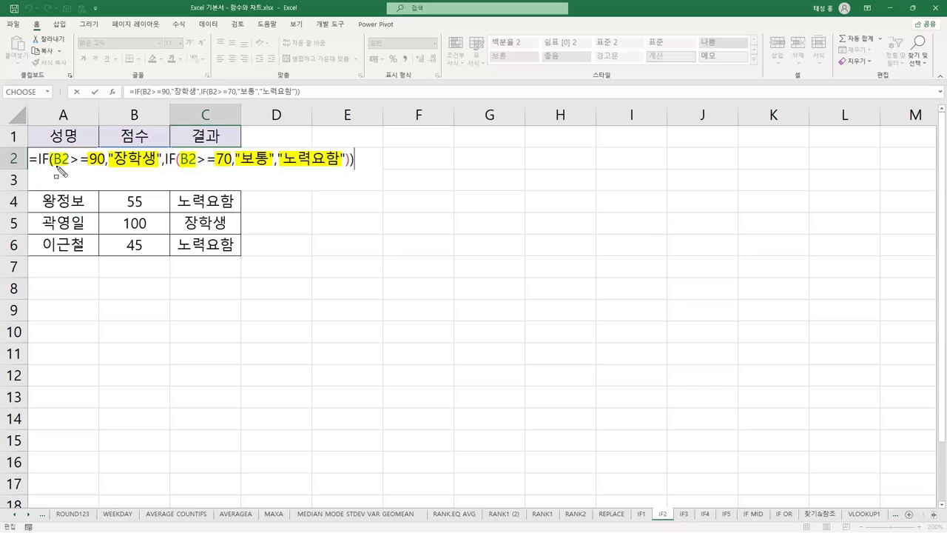
pyautogui.moveTo(38, 166); pyautogui.dragTo(49, 166)
pyautogui.moveTo(162, 168); pyautogui.dragTo(175, 168)
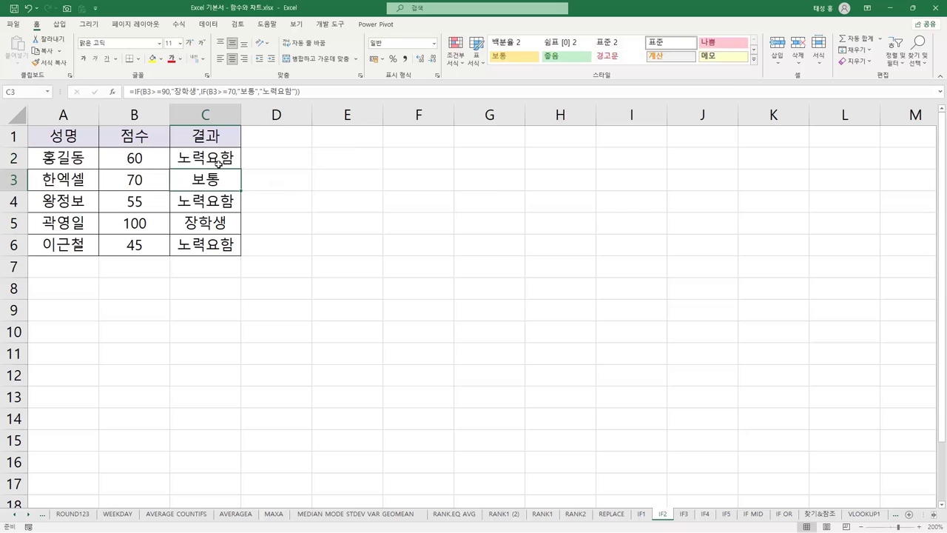
# Fill C2's nested IF formula down to C6 and check the scores against the results in rows 2 and 5
pyautogui.click(219, 162)
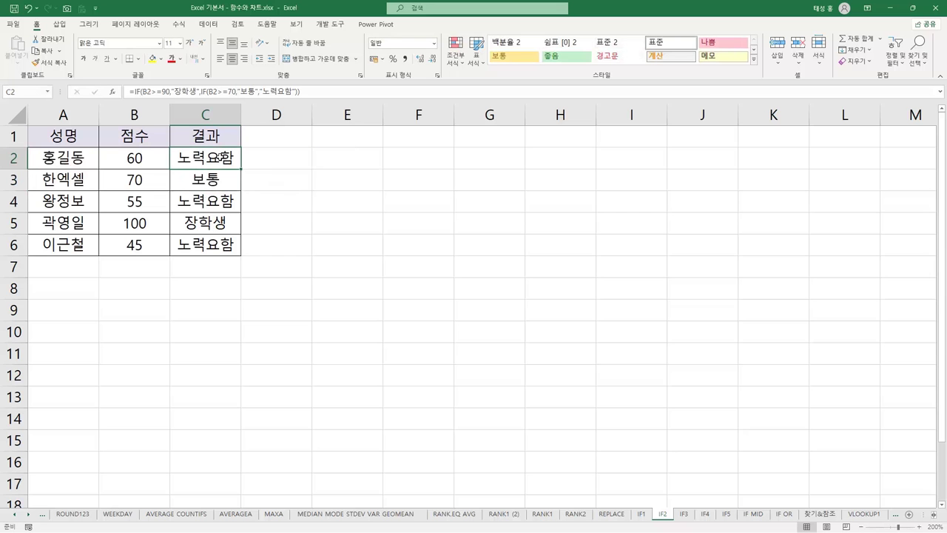
pyautogui.click(166, 161)
pyautogui.moveTo(211, 159); pyautogui.dragTo(233, 249)
pyautogui.click(156, 162)
pyautogui.click(200, 166)
pyautogui.click(148, 230)
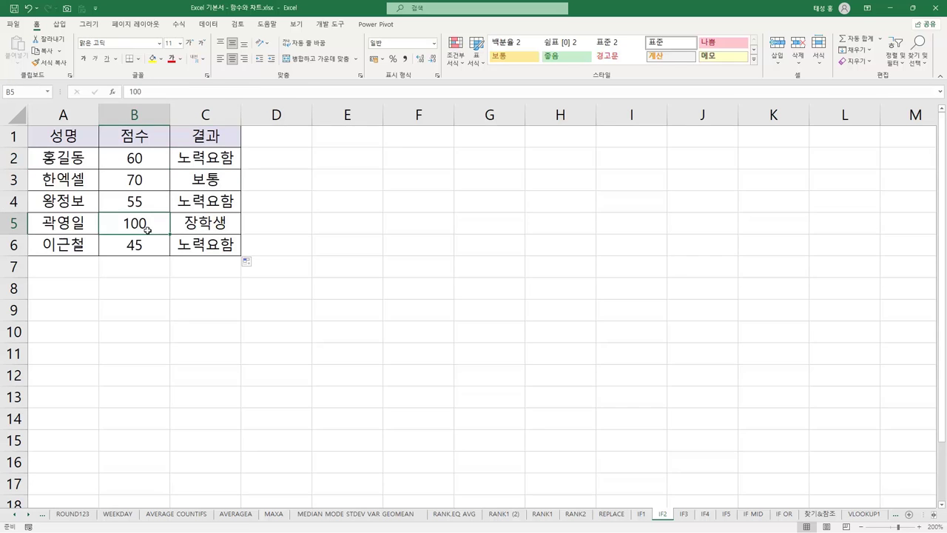
pyautogui.click(191, 227)
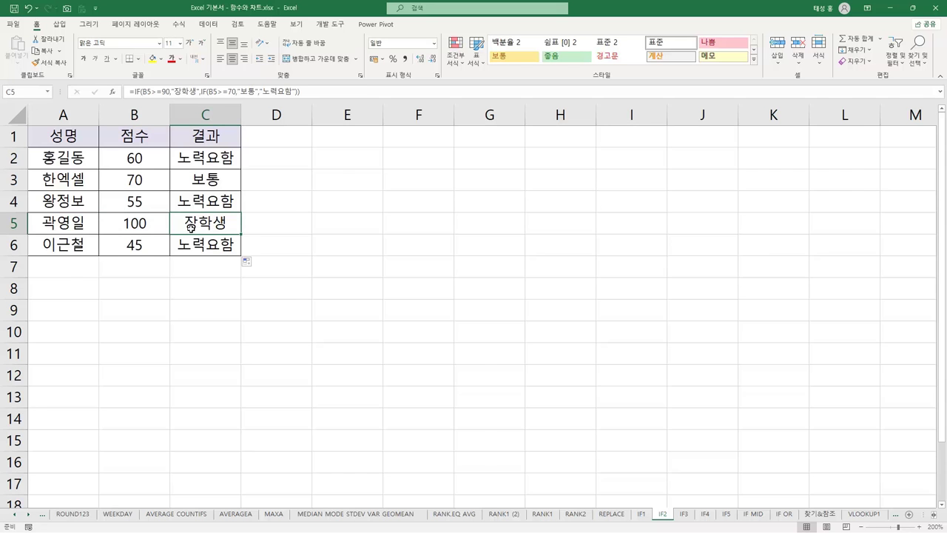
# In the ifs switch xlookup workbook, open B2's IFS formula and highlight IFS, each score condition with its grade, and TRUE,"F"
pyautogui.click(331, 173)
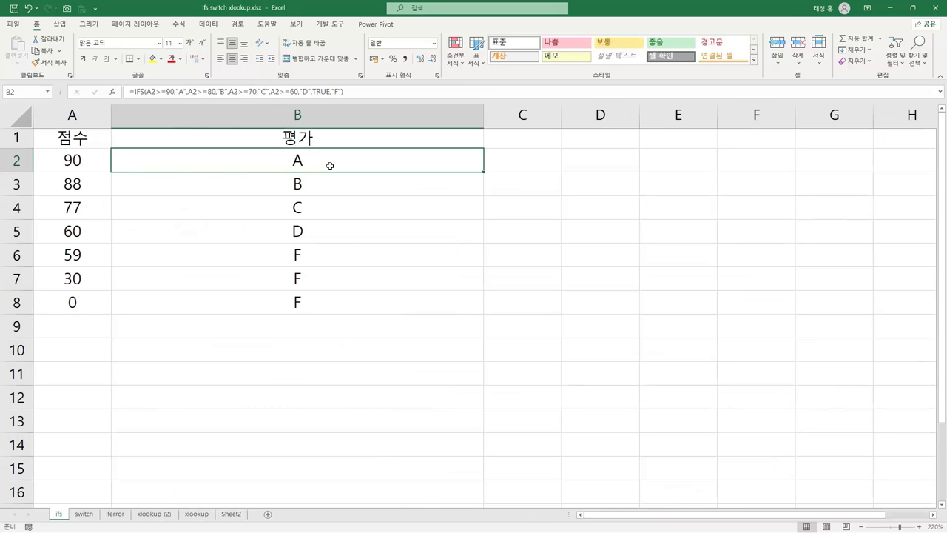
pyautogui.doubleClick(330, 165)
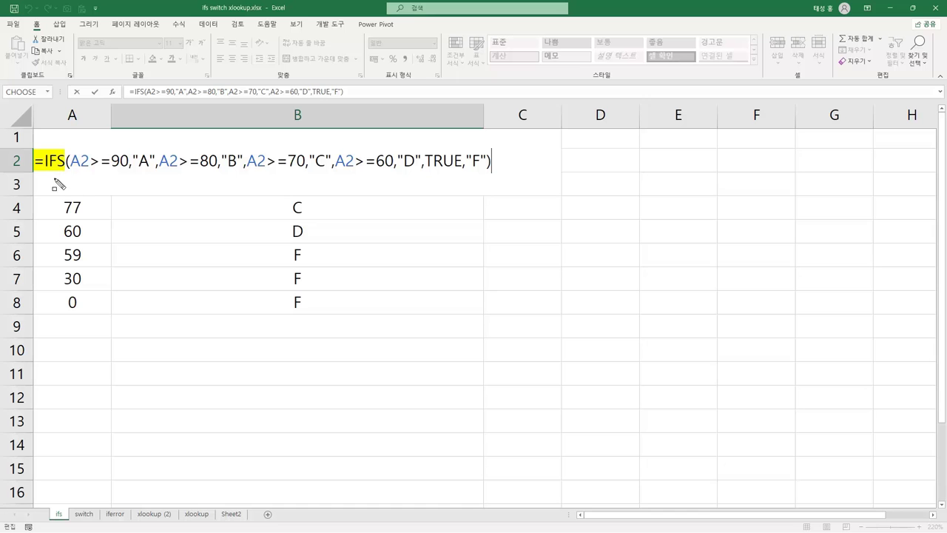
pyautogui.moveTo(34, 151); pyautogui.dragTo(65, 172)
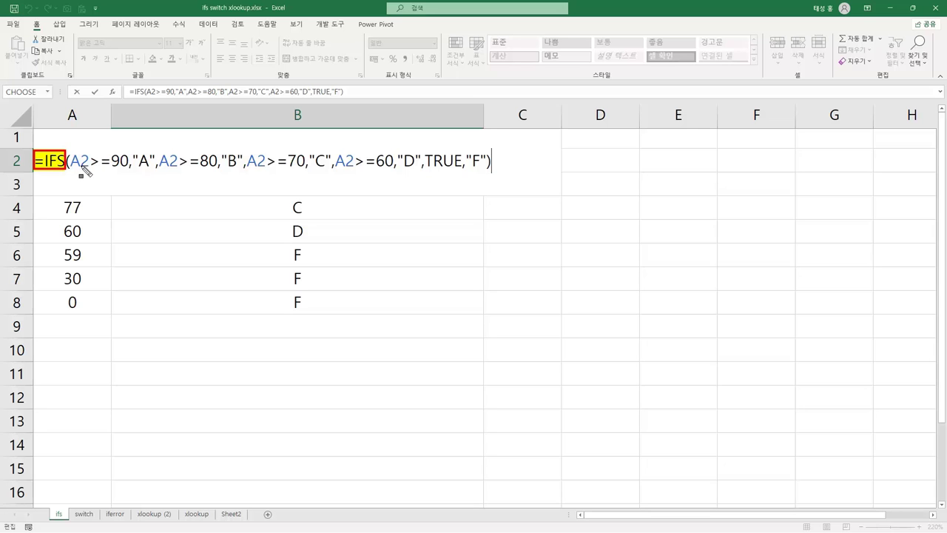
pyautogui.moveTo(71, 161); pyautogui.dragTo(152, 169)
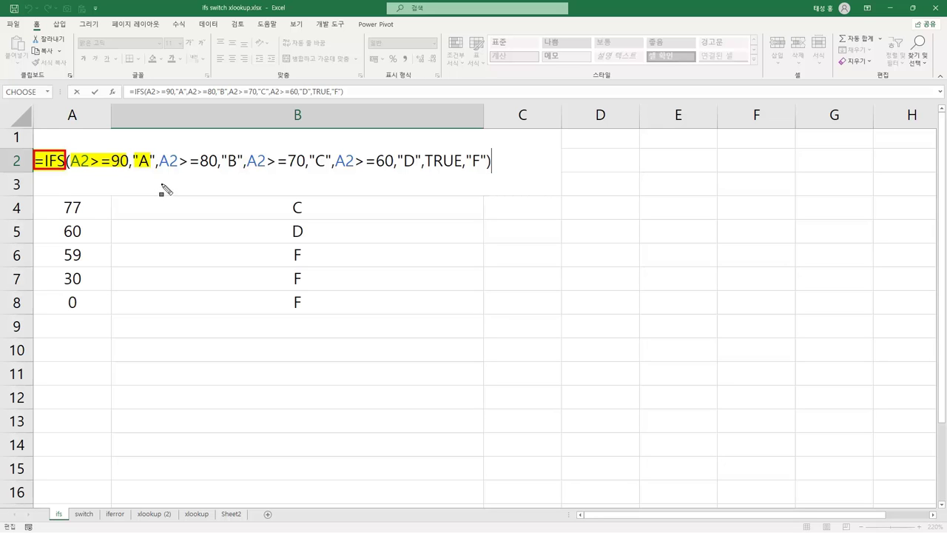
pyautogui.moveTo(161, 166)
pyautogui.mouseDown()
pyautogui.moveTo(214, 170)
pyautogui.moveTo(224, 154)
pyautogui.moveTo(237, 171)
pyautogui.moveTo(318, 169)
pyautogui.moveTo(318, 161)
pyautogui.moveTo(325, 172)
pyautogui.moveTo(403, 167)
pyautogui.moveTo(407, 158)
pyautogui.moveTo(414, 171)
pyautogui.mouseUp()
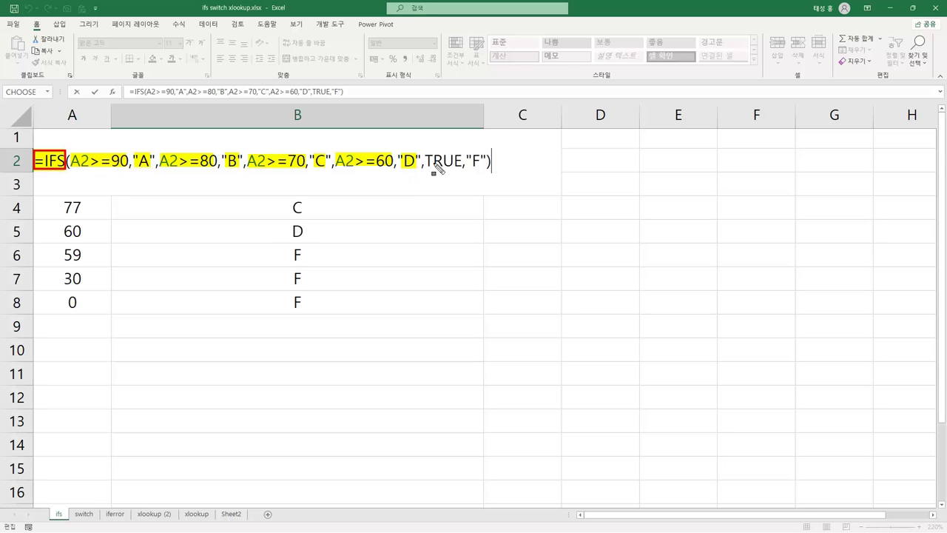
pyautogui.moveTo(423, 161); pyautogui.dragTo(489, 171)
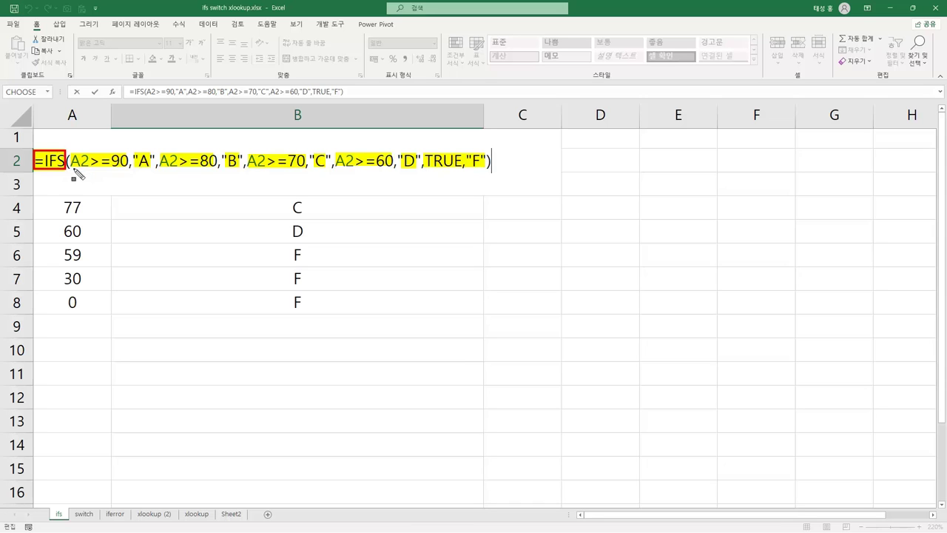
# Underline each condition-and-grade pair in B2's IFS formula, clear the markings and close the formula
pyautogui.moveTo(71, 169); pyautogui.dragTo(223, 171)
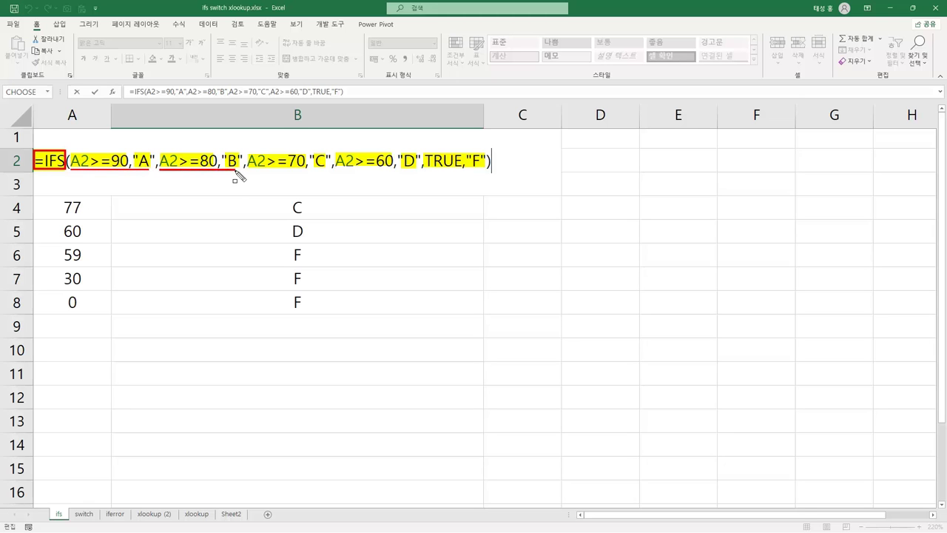
pyautogui.moveTo(249, 171); pyautogui.dragTo(395, 171)
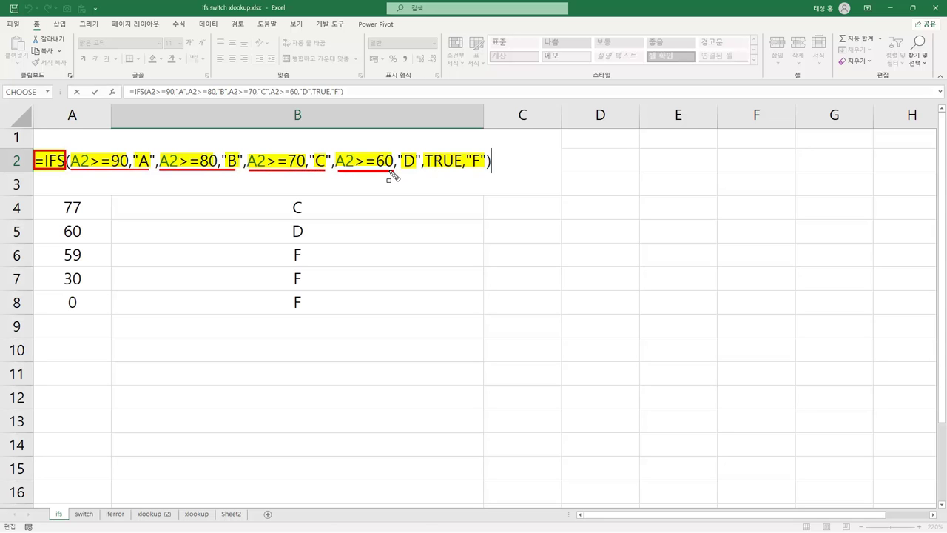
pyautogui.moveTo(391, 171); pyautogui.dragTo(486, 171)
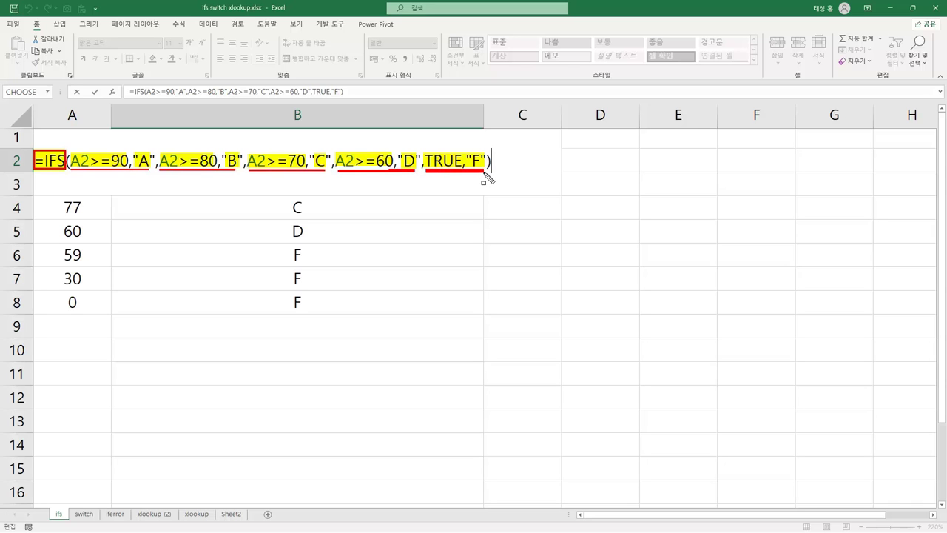
pyautogui.press('Escape')
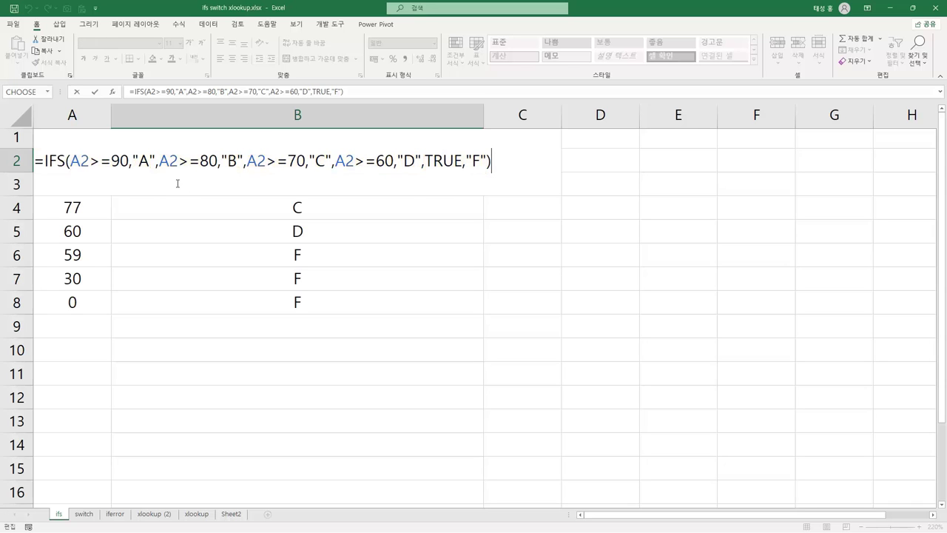
pyautogui.press('Return')
# Clear the grades in B3:B8 and refill them by copying B2's IFS formula down to B8
pyautogui.moveTo(276, 182); pyautogui.dragTo(279, 296)
pyautogui.press('Delete')
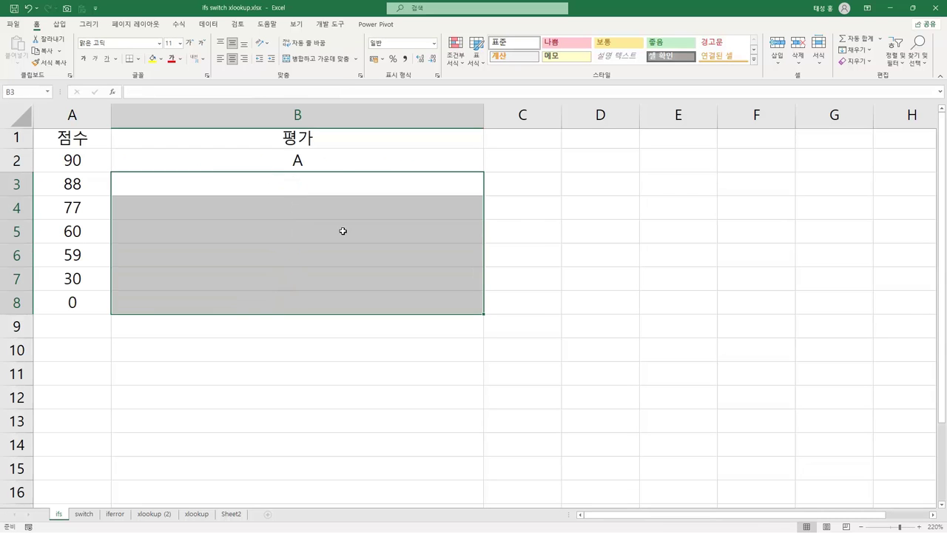
pyautogui.click(338, 164)
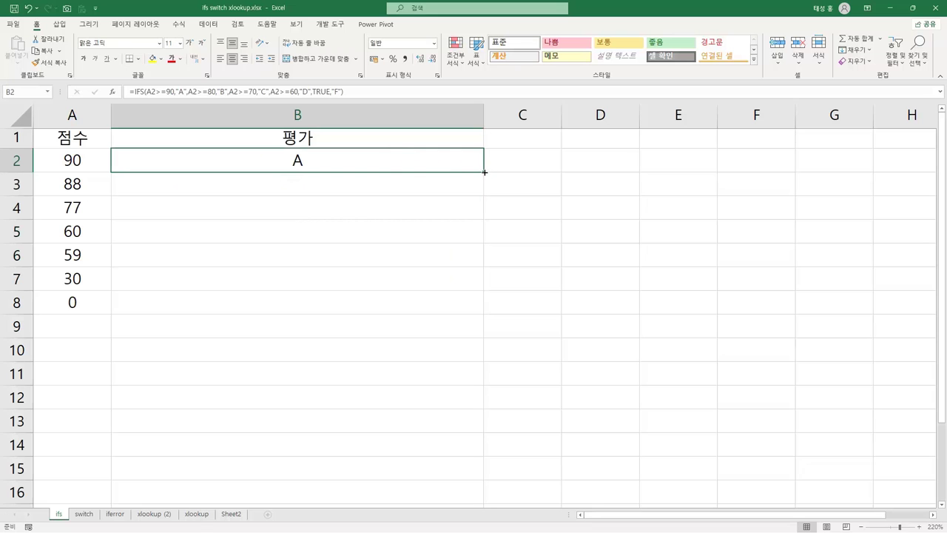
pyautogui.moveTo(484, 171); pyautogui.dragTo(470, 296)
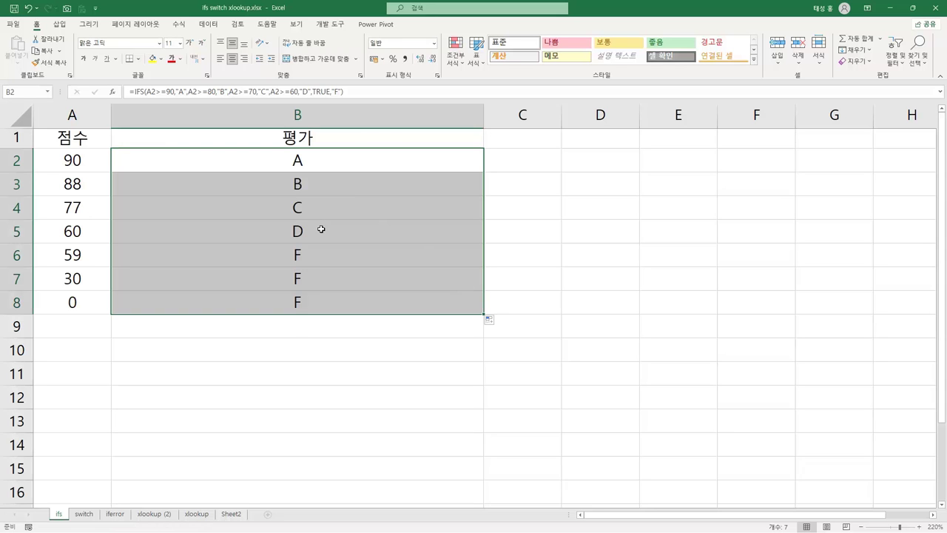
# Examine the copied IFS formulas in column B, and box and highlight the TRUE,"F" fallback in B6's formula
pyautogui.click(166, 156)
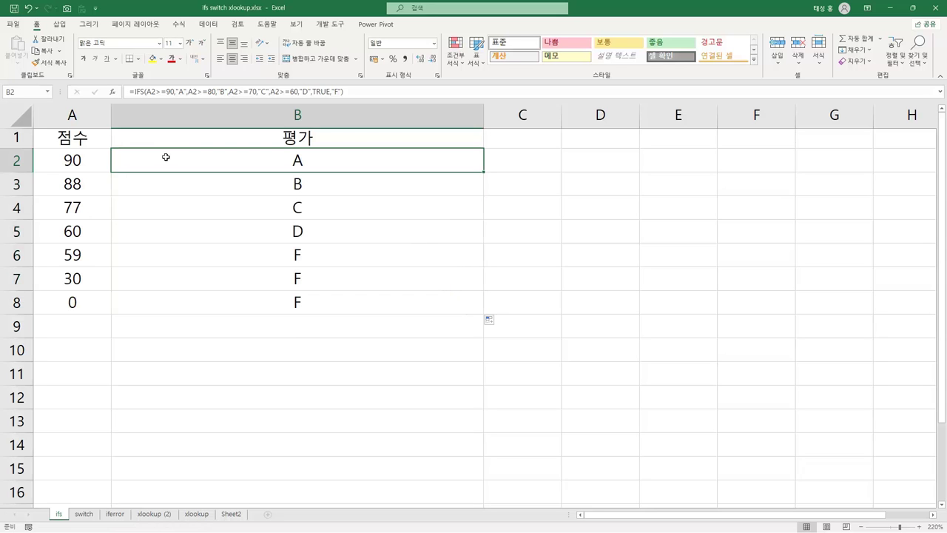
pyautogui.click(127, 186)
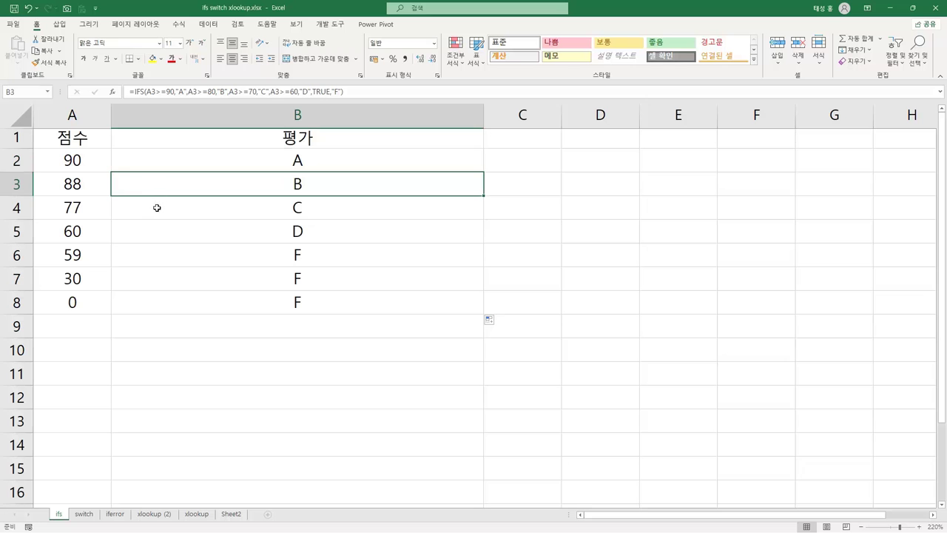
pyautogui.click(156, 208)
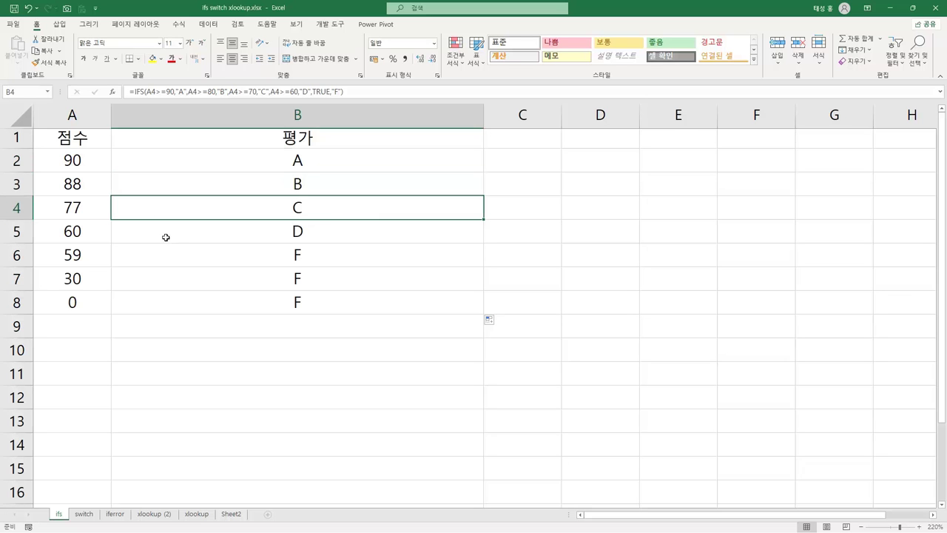
pyautogui.click(165, 236)
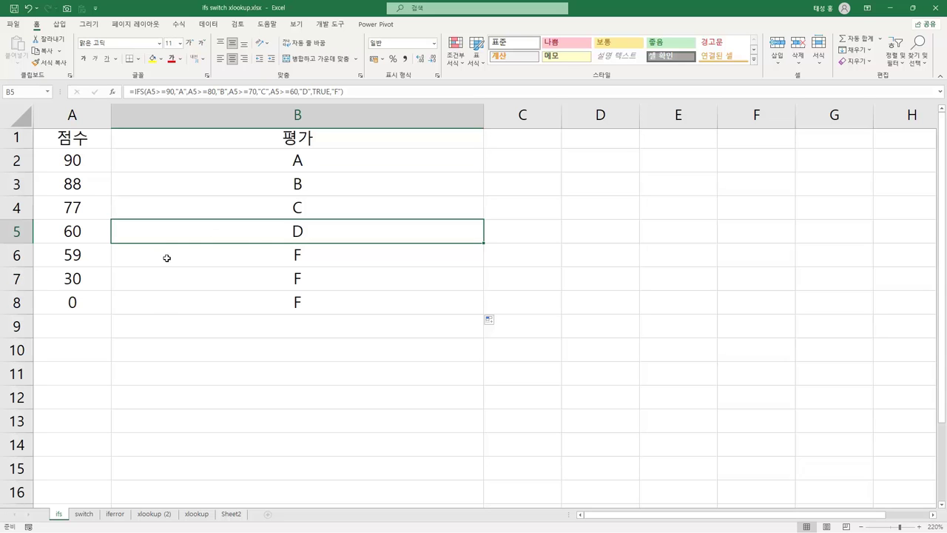
pyautogui.click(149, 305)
pyautogui.click(149, 255)
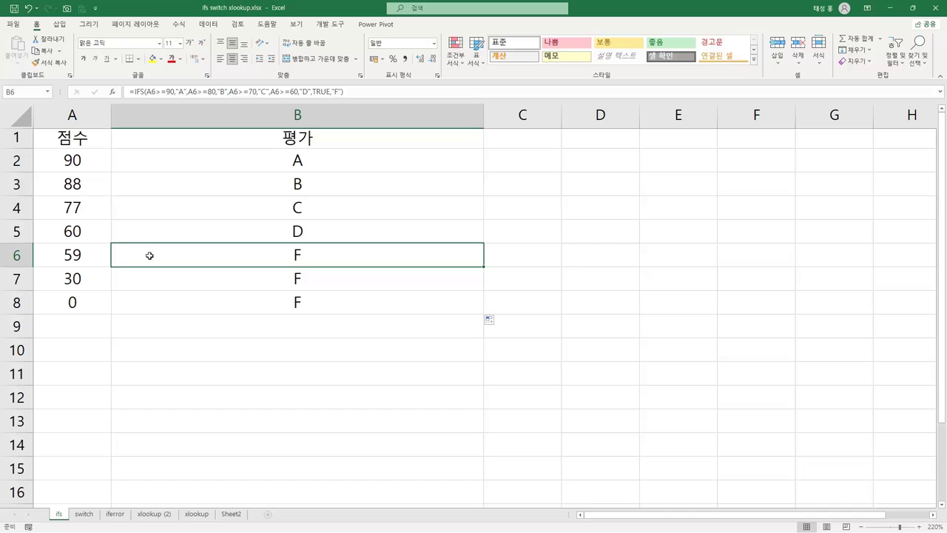
pyautogui.doubleClick(150, 255)
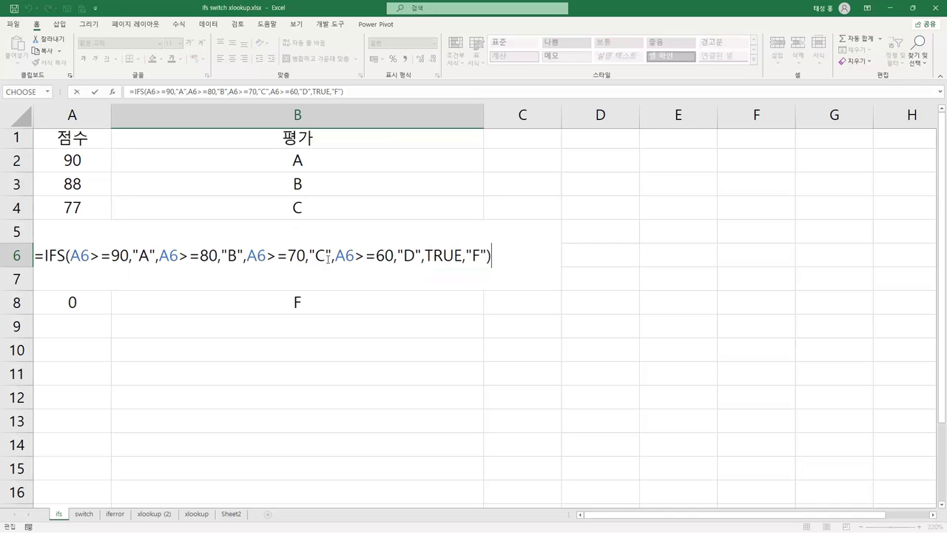
pyautogui.moveTo(421, 242)
pyautogui.mouseDown()
pyautogui.moveTo(455, 272)
pyautogui.moveTo(498, 272)
pyautogui.mouseUp()
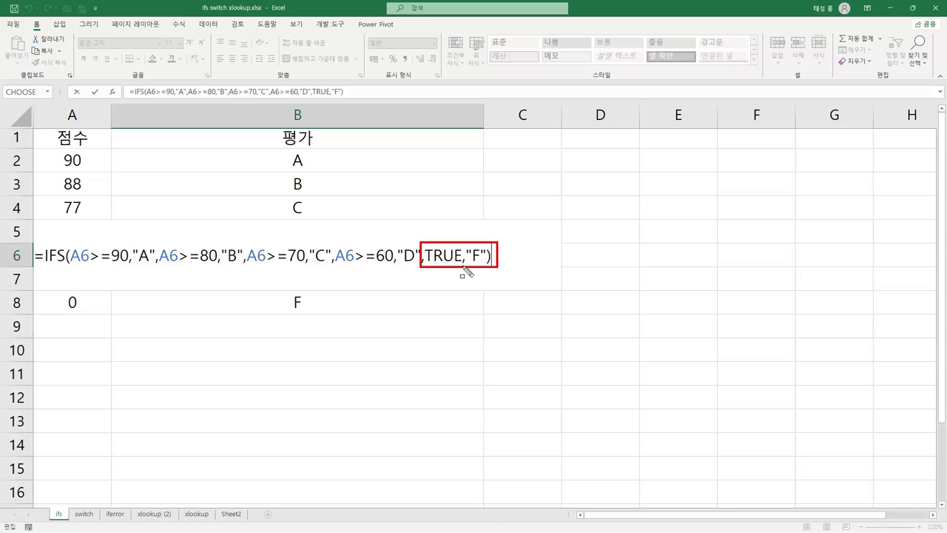
pyautogui.moveTo(426, 245); pyautogui.dragTo(474, 268)
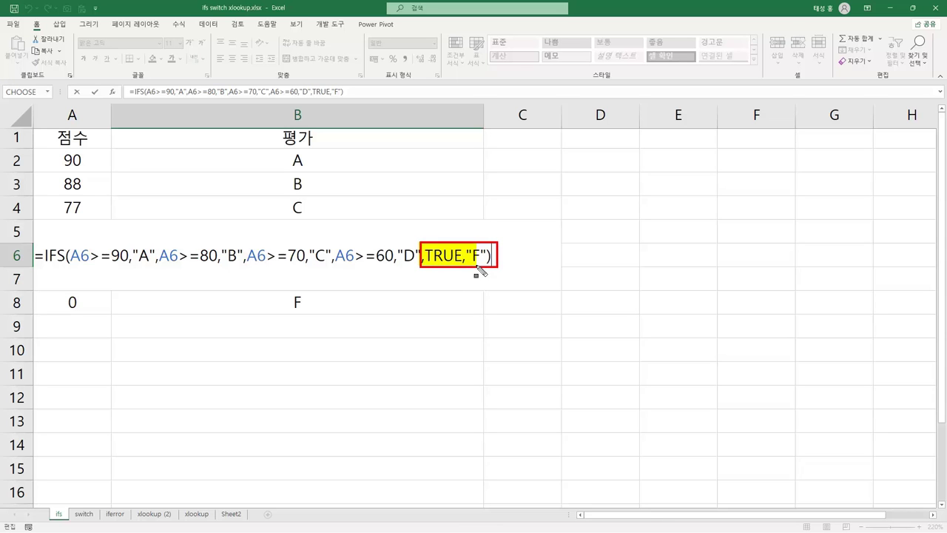
pyautogui.moveTo(479, 268); pyautogui.dragTo(499, 271)
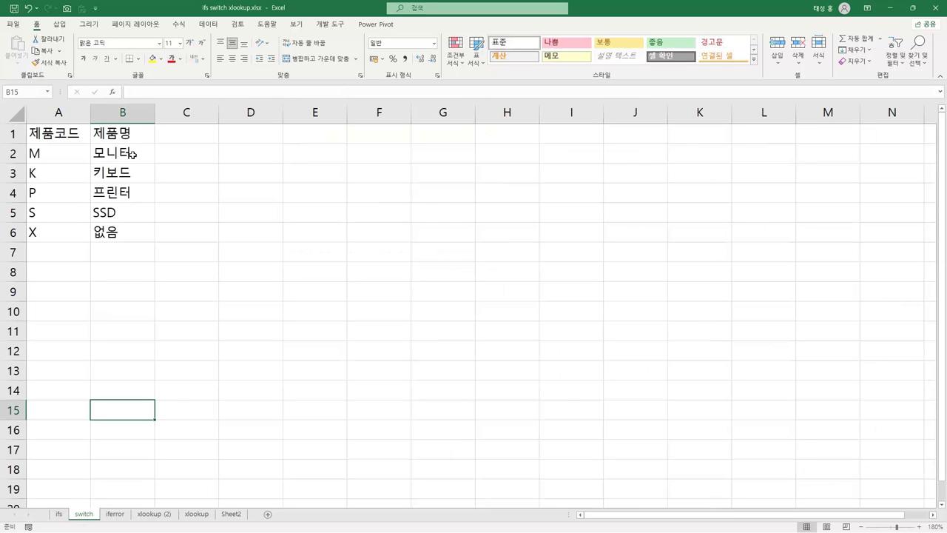
# On the switch sheet, open B2's SWITCH formula, mark A2, the code-to-name pairs and the "없음" default, and close it
pyautogui.click(130, 153)
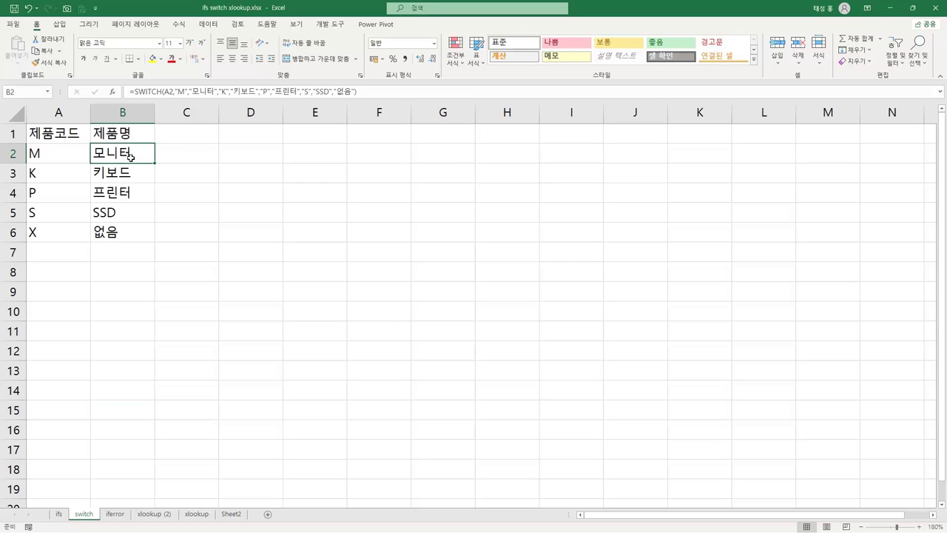
pyautogui.press('F2')
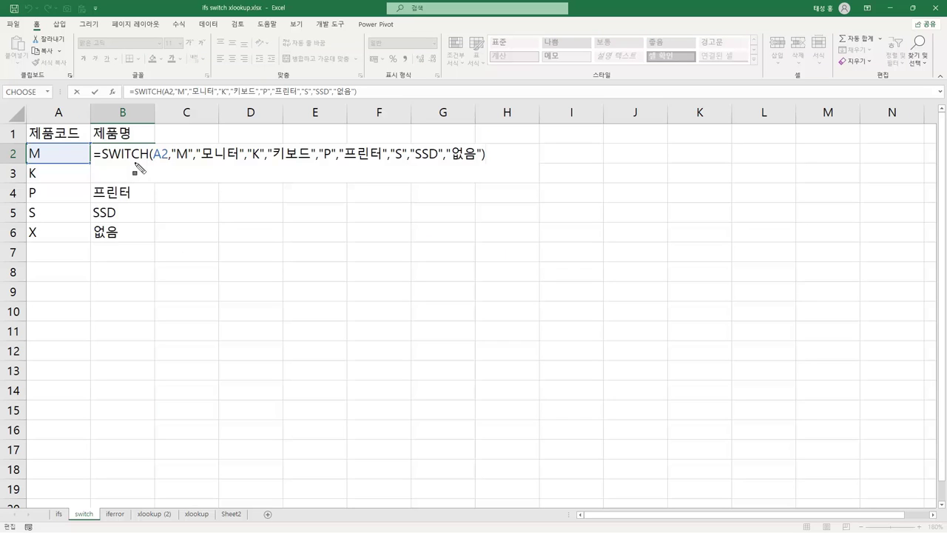
pyautogui.moveTo(93, 150); pyautogui.dragTo(242, 164)
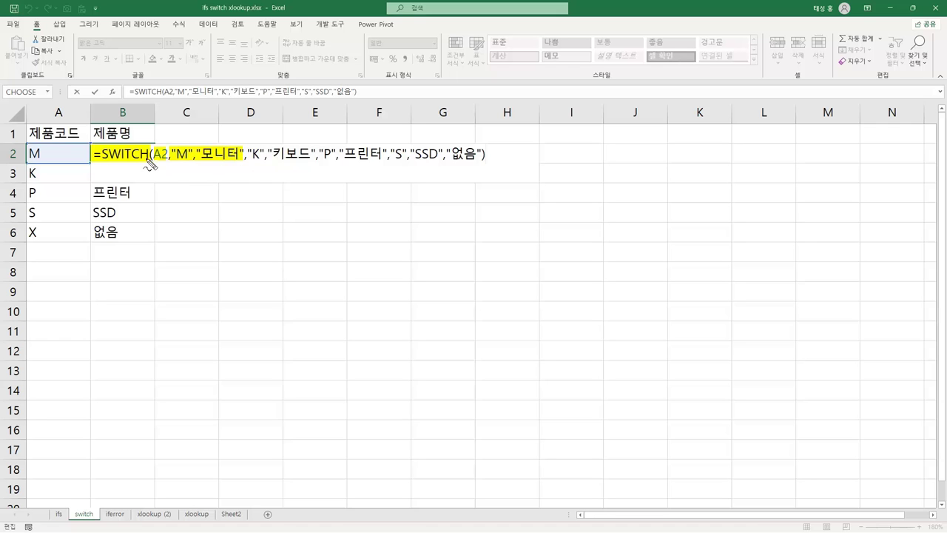
pyautogui.moveTo(156, 160)
pyautogui.mouseDown()
pyautogui.moveTo(191, 138)
pyautogui.moveTo(261, 168)
pyautogui.moveTo(354, 138)
pyautogui.moveTo(426, 166)
pyautogui.mouseUp()
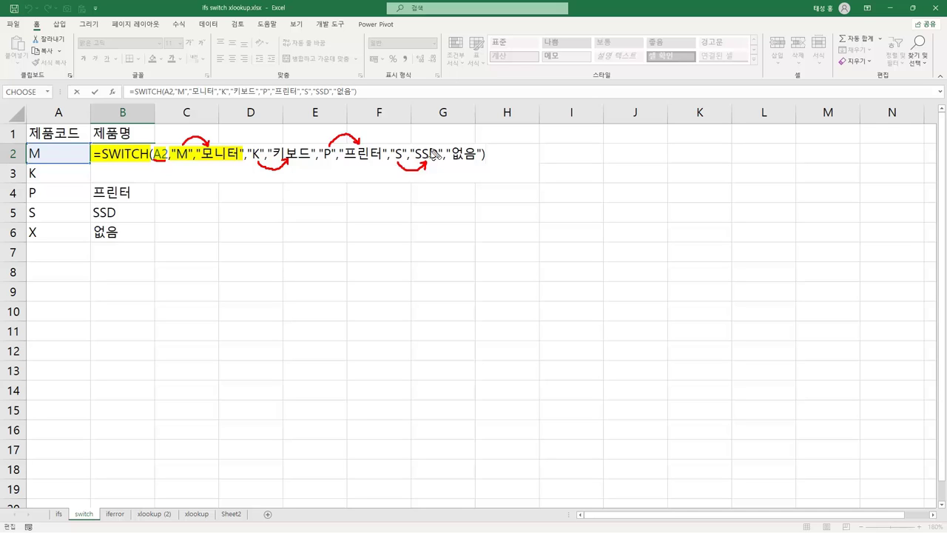
pyautogui.moveTo(445, 154); pyautogui.dragTo(483, 154)
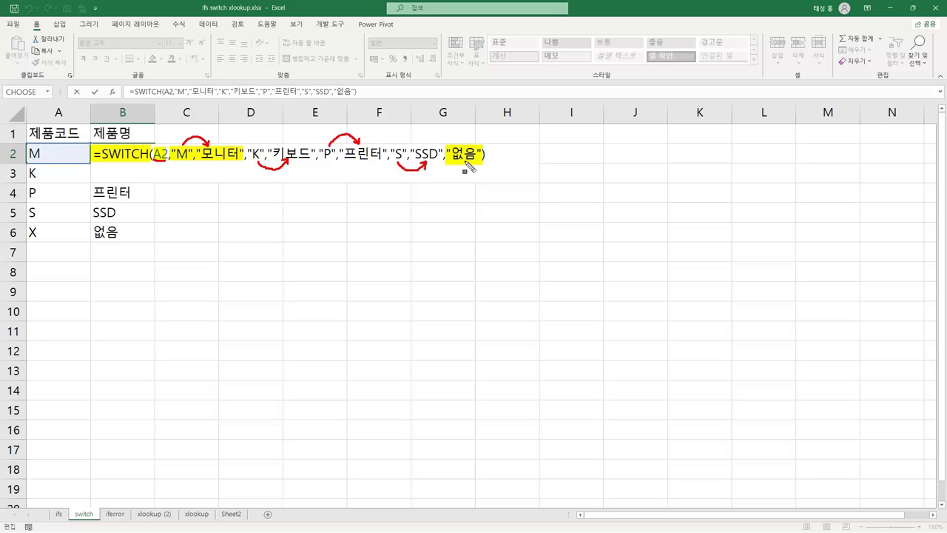
pyautogui.press('Escape')
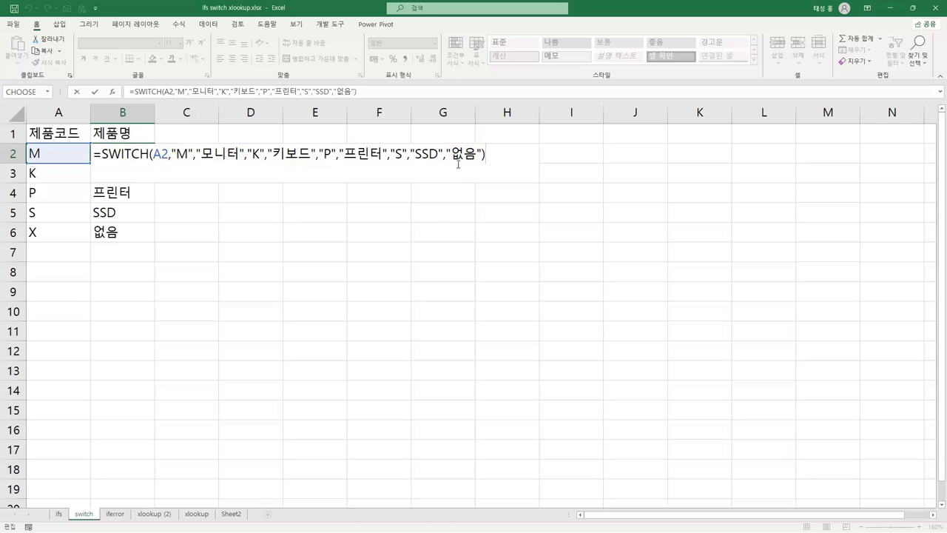
pyautogui.press('Return')
# Close B2's SWITCH formula and compare each product code in A2:A6 with its product name in B2:B6
pyautogui.click(145, 153)
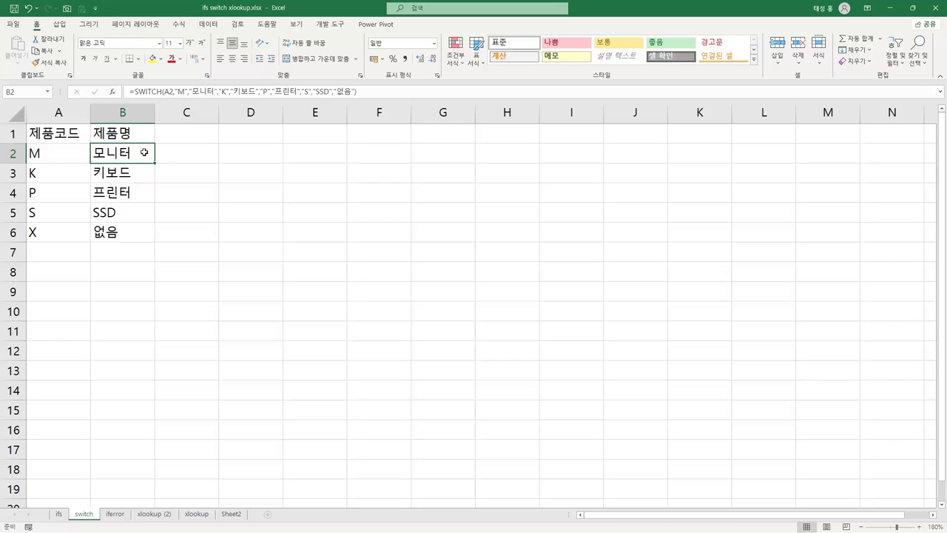
pyautogui.click(61, 154)
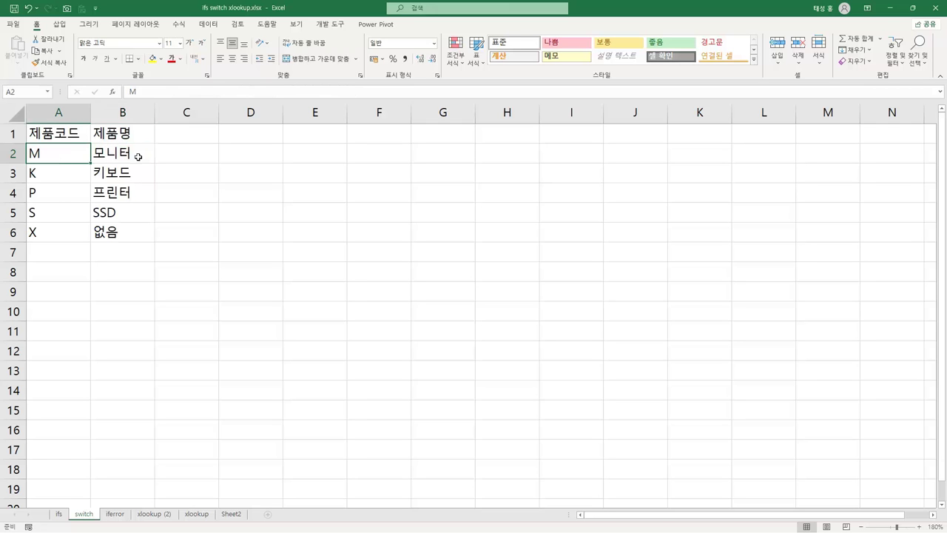
pyautogui.click(138, 157)
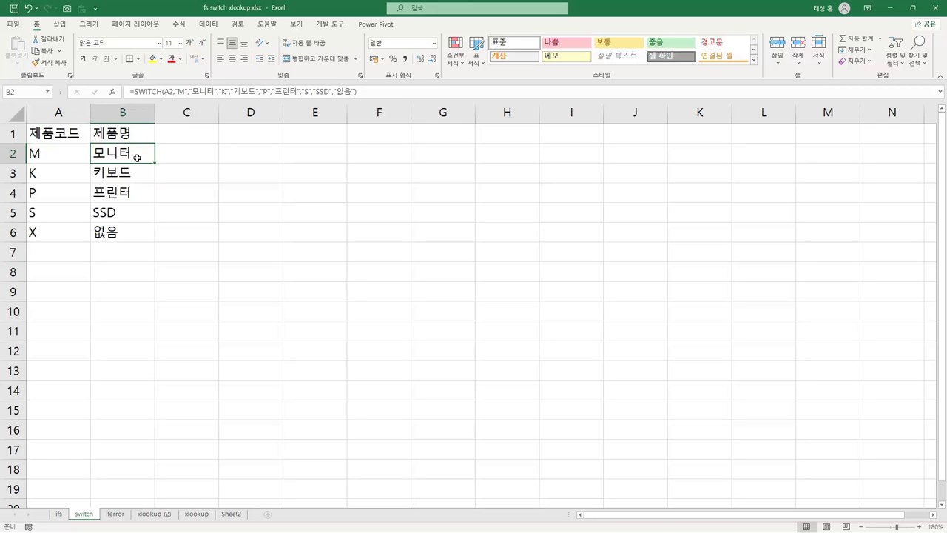
pyautogui.click(65, 174)
pyautogui.click(111, 175)
pyautogui.click(57, 193)
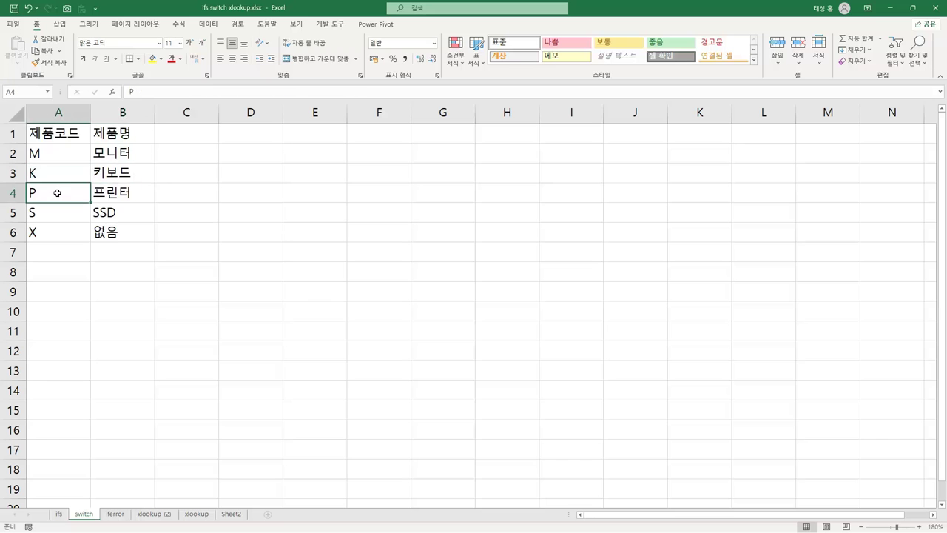
pyautogui.click(115, 191)
pyautogui.click(63, 213)
pyautogui.click(115, 212)
pyautogui.click(67, 233)
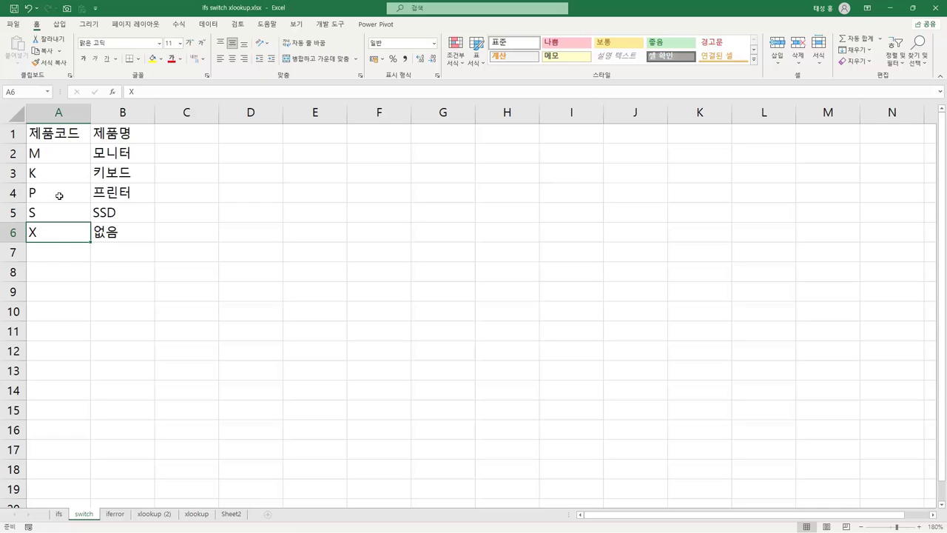
pyautogui.click(130, 238)
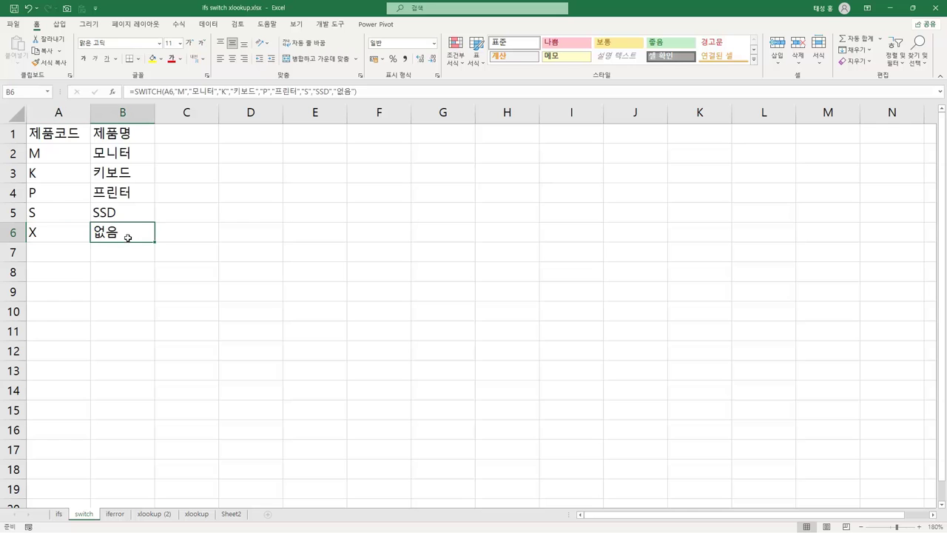
# Change the product code in A5 to M and check B5's SWITCH formula
pyautogui.click(62, 215)
pyautogui.doubleClick(61, 214)
pyautogui.doubleClick(82, 212)
pyautogui.press('BackSpace')
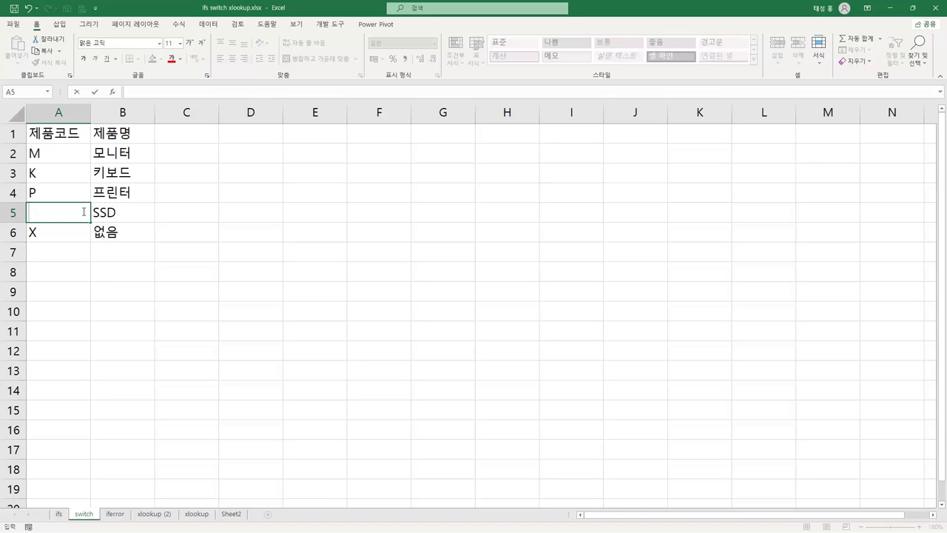
pyautogui.write('M')
pyautogui.press('Return')
pyautogui.click(82, 213)
pyautogui.press('Right')
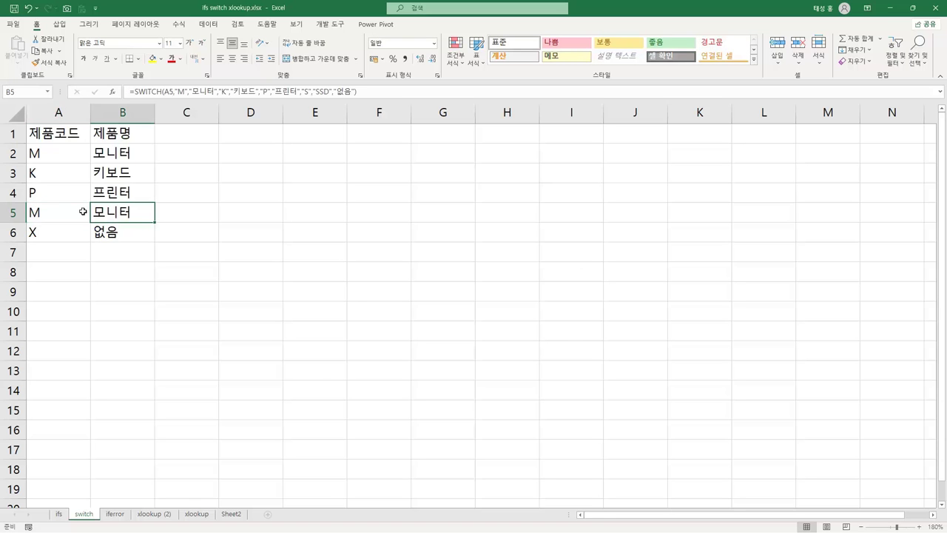
pyautogui.press('F2')
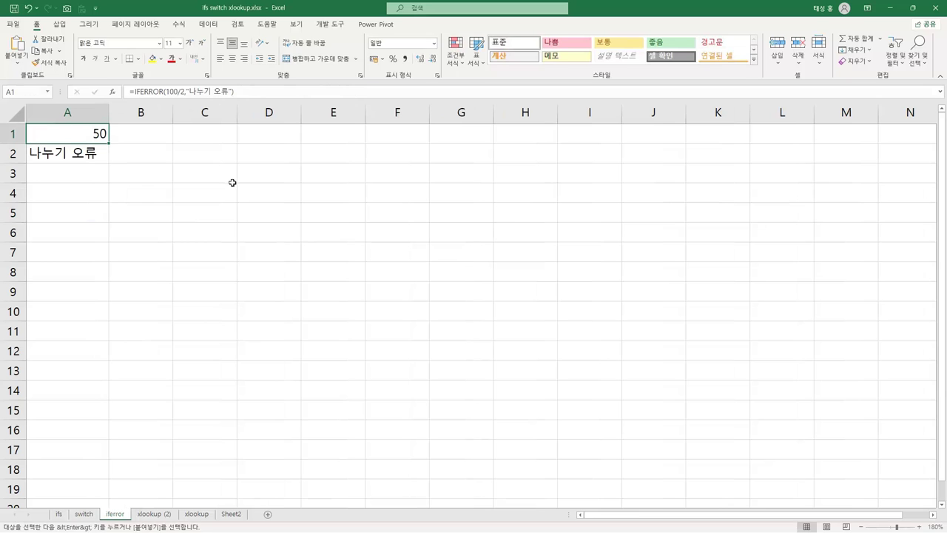
# On the iferror sheet, open A1's IFERROR formula, highlight the function name and the 100/2 argument, and close it
pyautogui.press('F2')
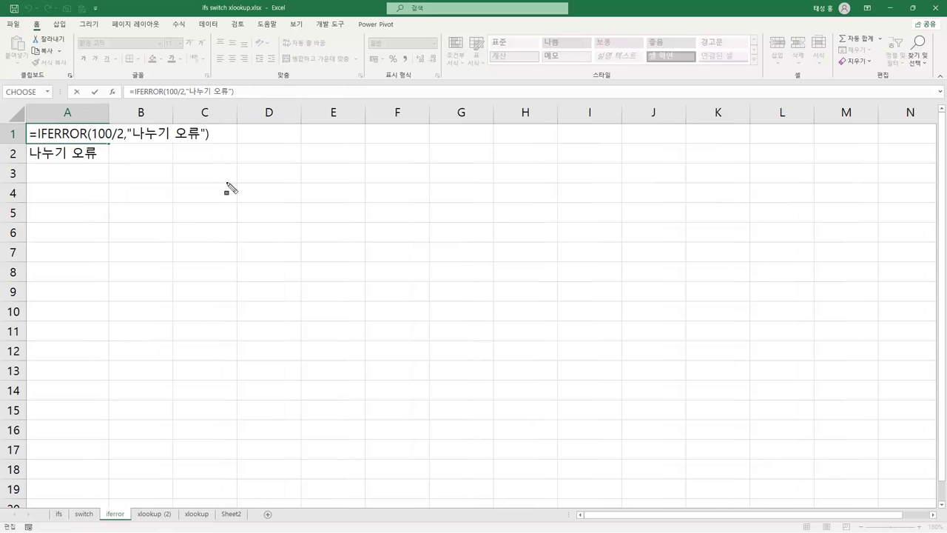
pyautogui.moveTo(28, 131); pyautogui.dragTo(122, 142)
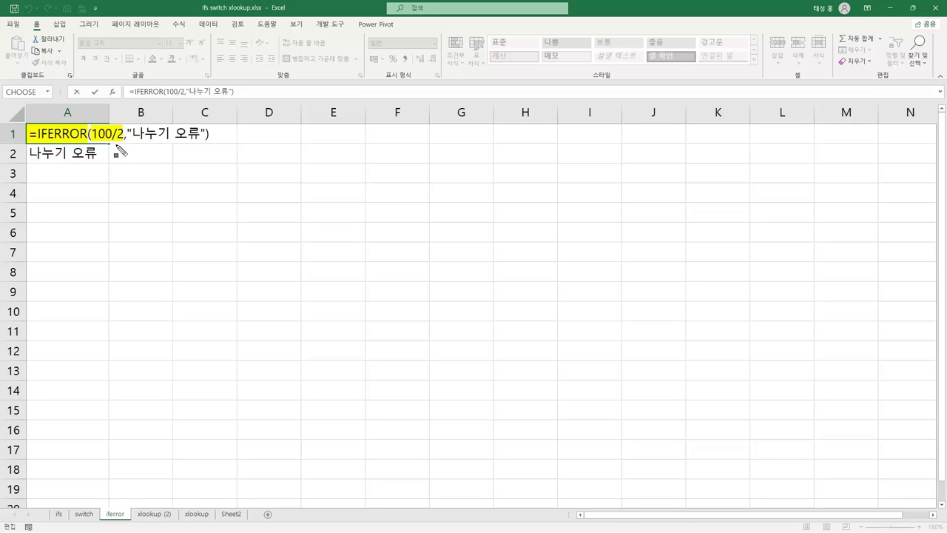
pyautogui.press('Return')
pyautogui.click(84, 134)
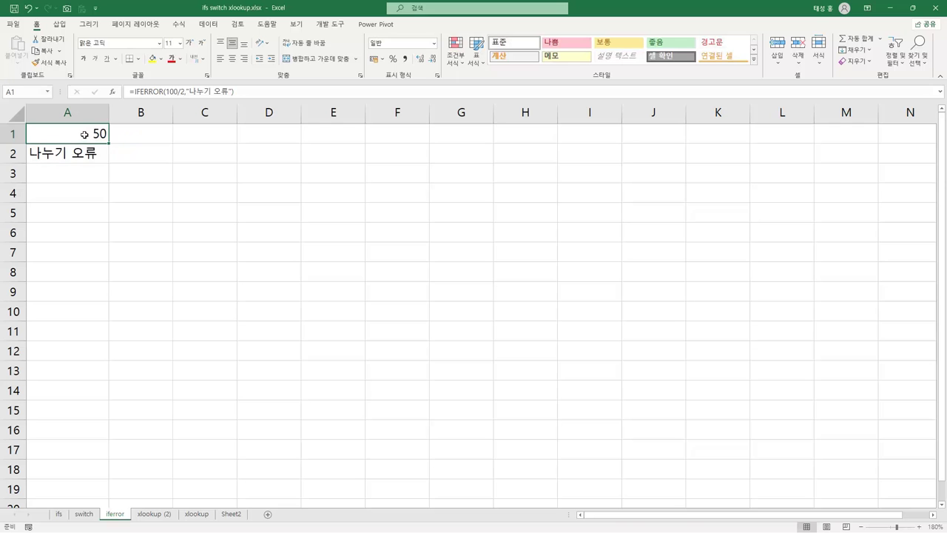
# Open A2's IFERROR formula, highlight ERROR, the 100/0 argument and the "나누기 오류" message, and close it
pyautogui.click(86, 152)
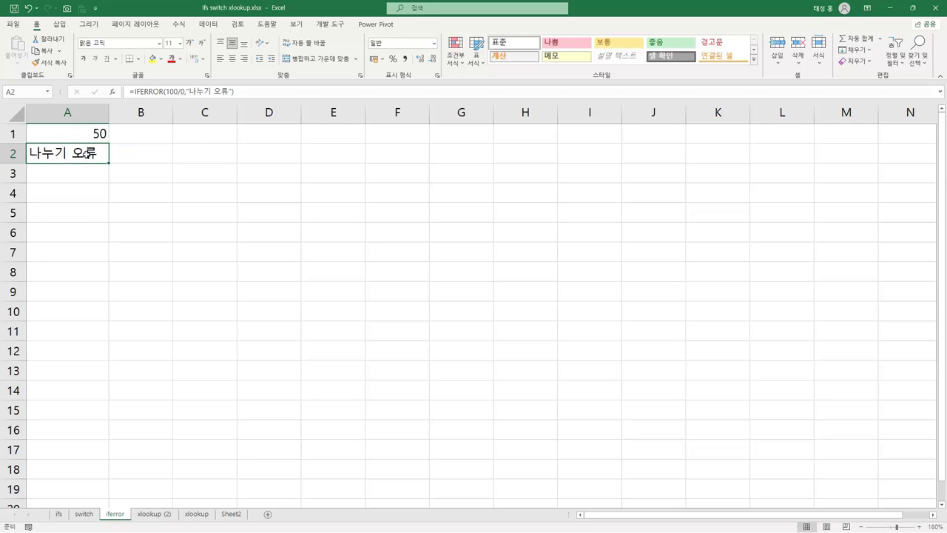
pyautogui.press('F2')
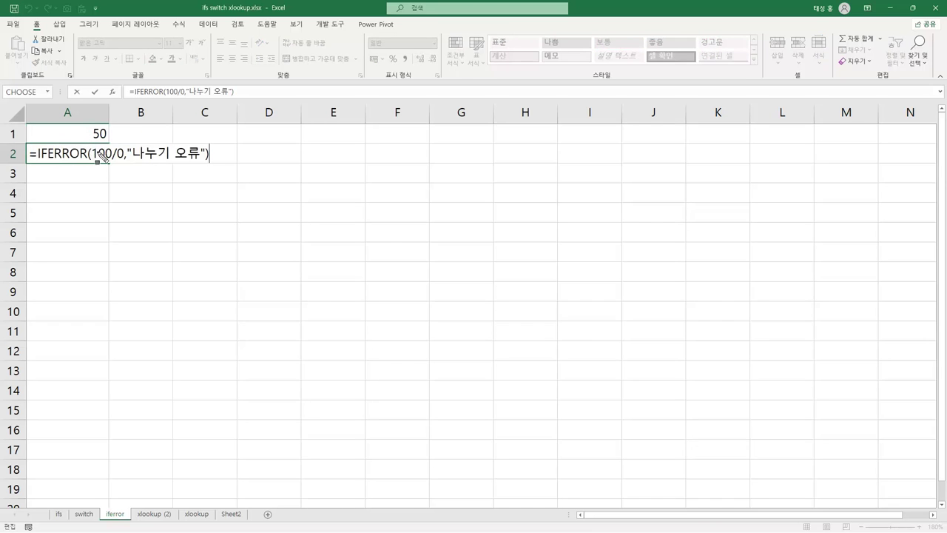
pyautogui.moveTo(116, 159); pyautogui.dragTo(121, 164)
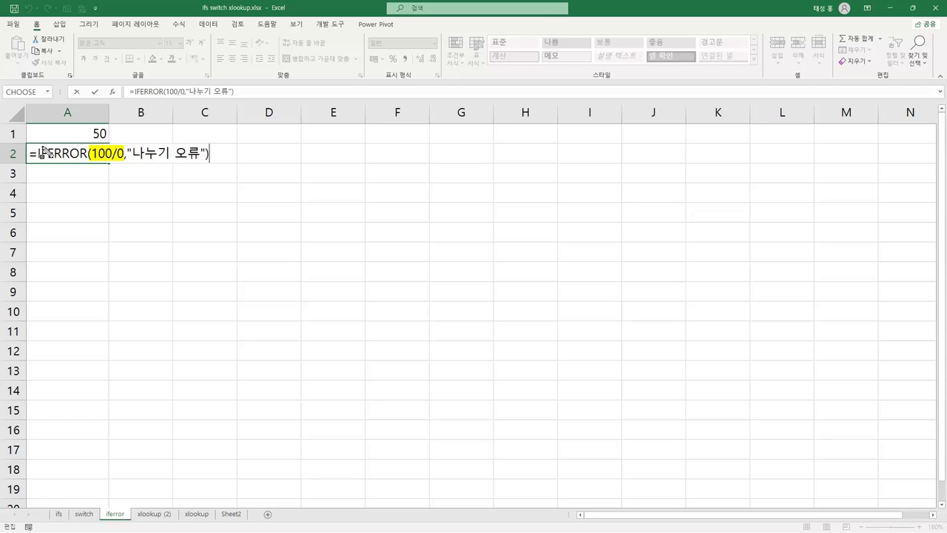
pyautogui.moveTo(47, 157); pyautogui.dragTo(89, 161)
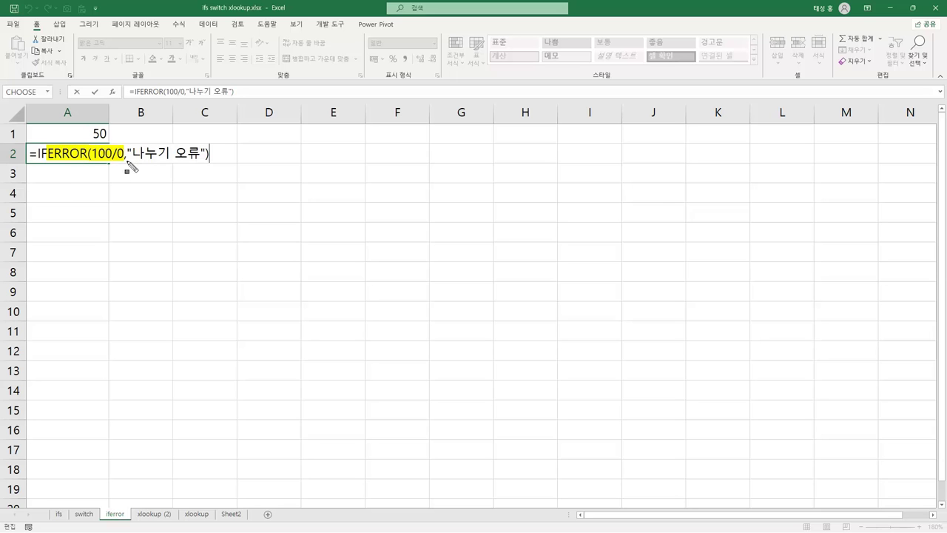
pyautogui.moveTo(125, 154); pyautogui.dragTo(205, 163)
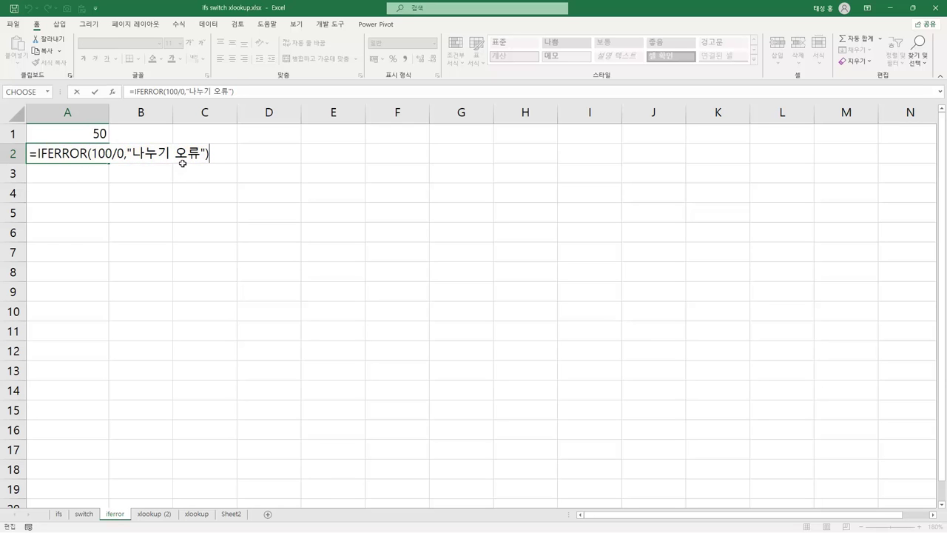
pyautogui.press('Return')
pyautogui.click(87, 154)
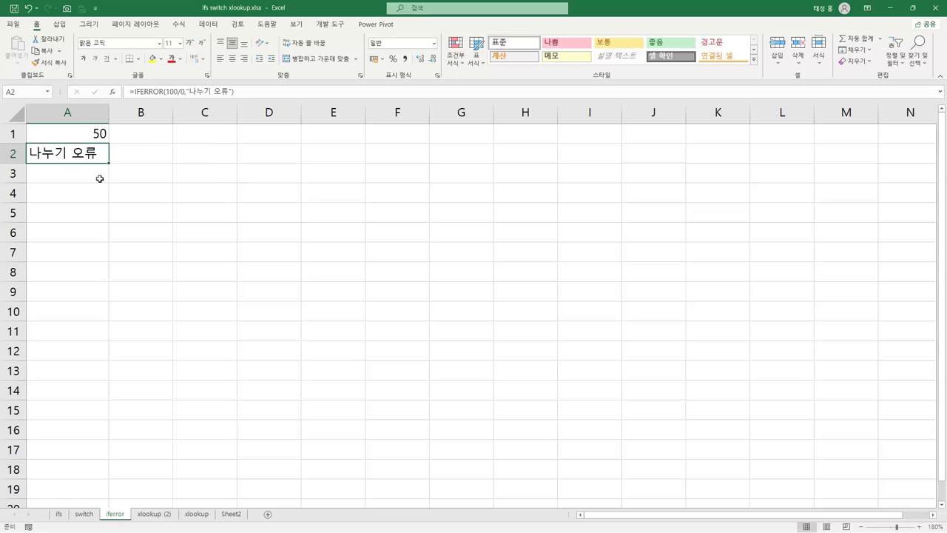
# Enter the plain division formula =100/0 in A4 and select that cell for inspection
pyautogui.click(94, 192)
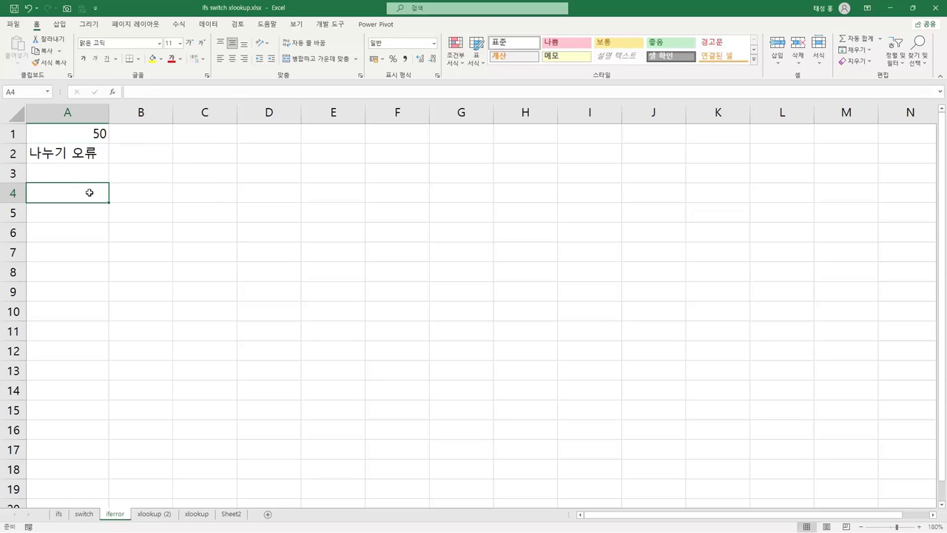
pyautogui.write('=100/0')
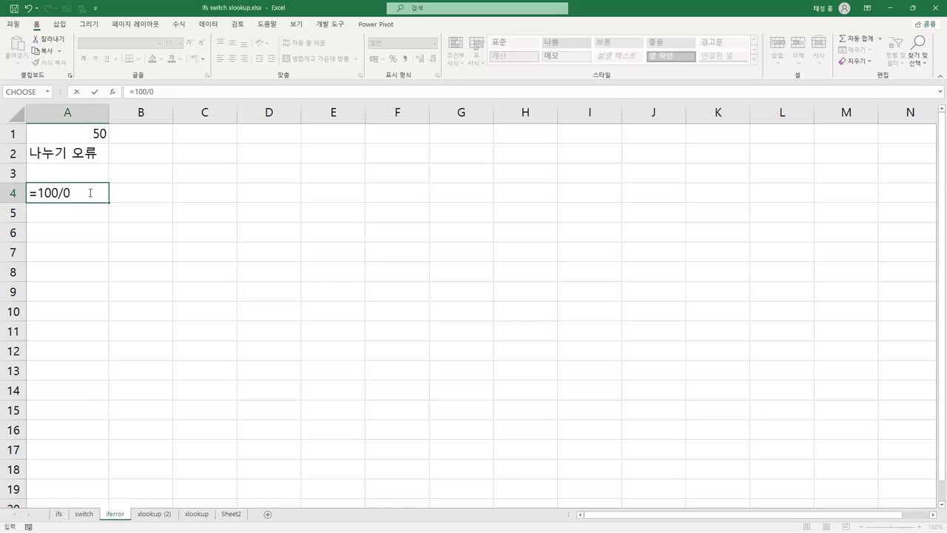
pyautogui.press('Return')
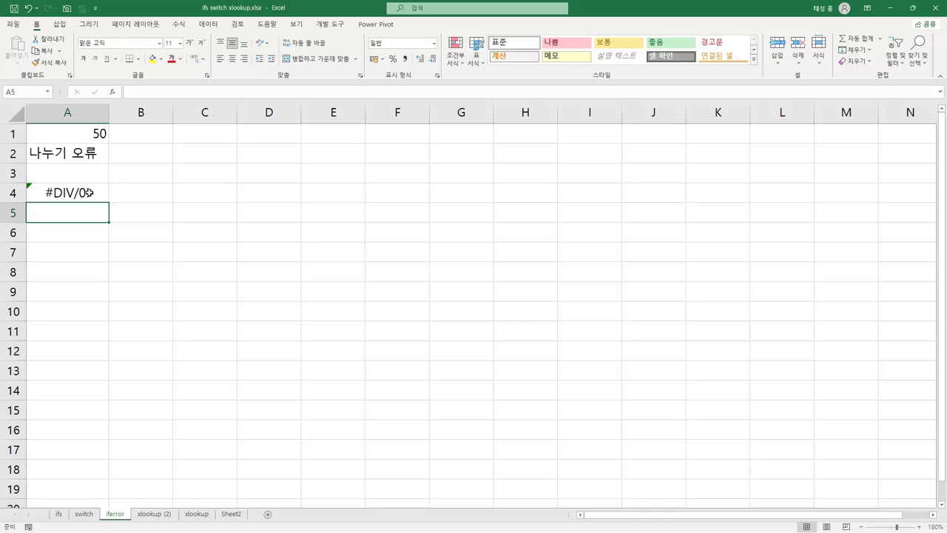
pyautogui.click(90, 192)
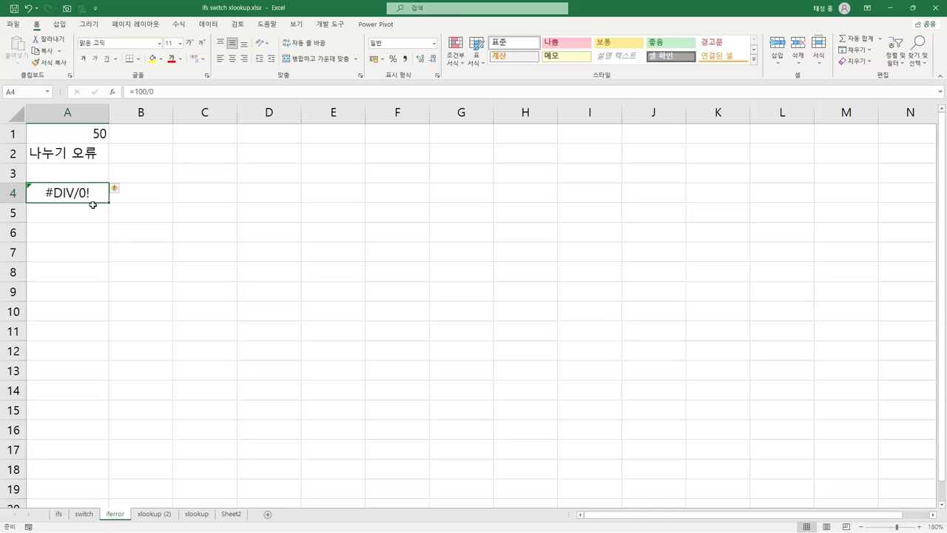
# Reopen A2's IFERROR formula and mark the function name, 100/0, A4's error value and the "나누기 오류" message for comparison
pyautogui.click(78, 155)
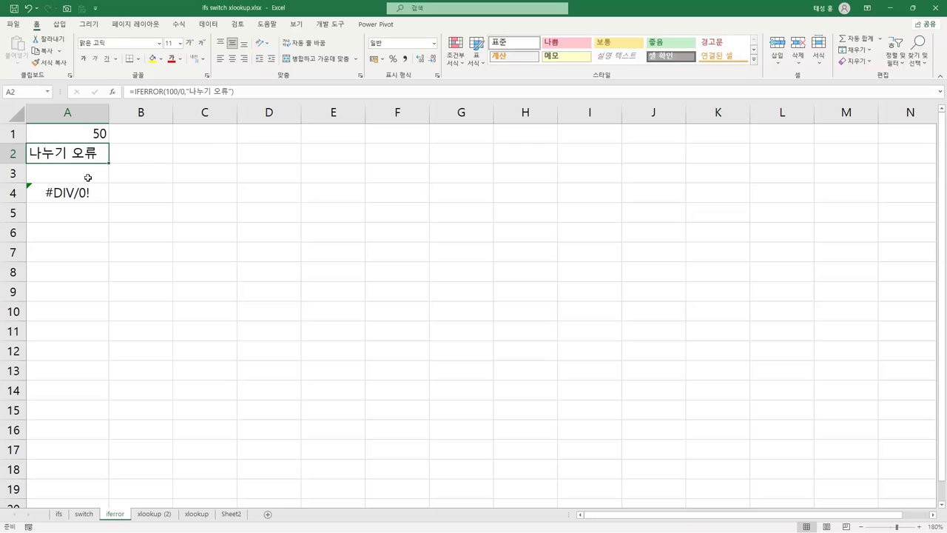
pyautogui.press('F2')
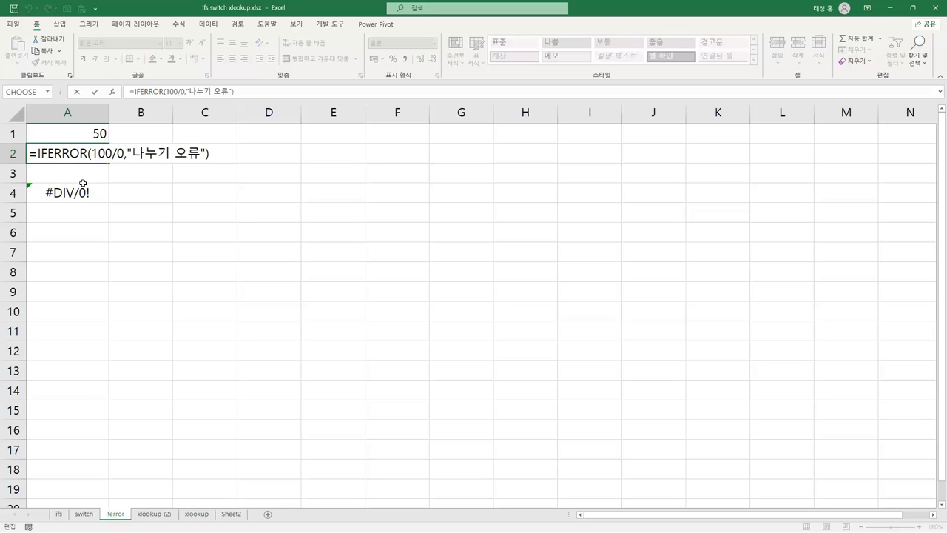
pyautogui.moveTo(32, 154)
pyautogui.mouseDown()
pyautogui.moveTo(82, 166)
pyautogui.moveTo(98, 152)
pyautogui.moveTo(124, 164)
pyautogui.moveTo(108, 154)
pyautogui.mouseUp()
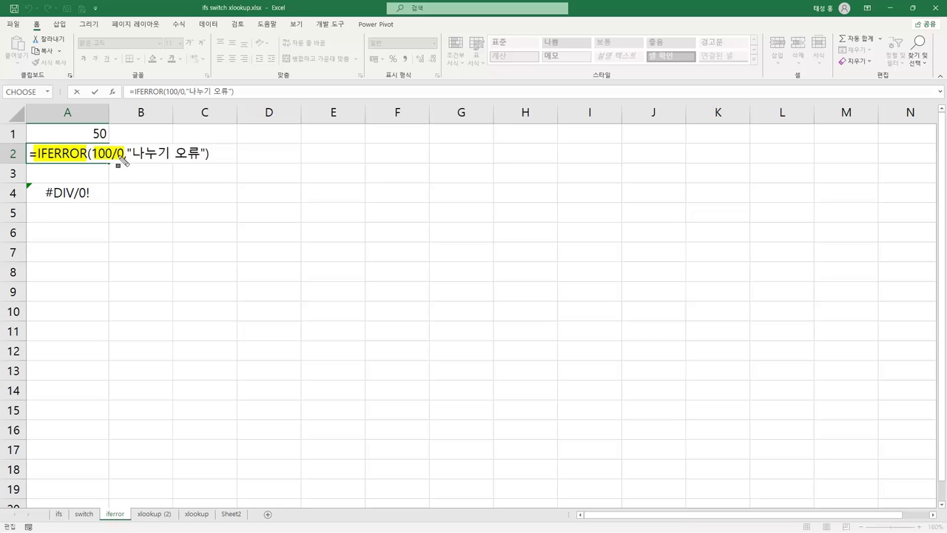
pyautogui.moveTo(42, 190)
pyautogui.mouseDown()
pyautogui.moveTo(95, 205)
pyautogui.moveTo(101, 190)
pyautogui.moveTo(151, 161)
pyautogui.moveTo(148, 154)
pyautogui.moveTo(201, 154)
pyautogui.mouseUp()
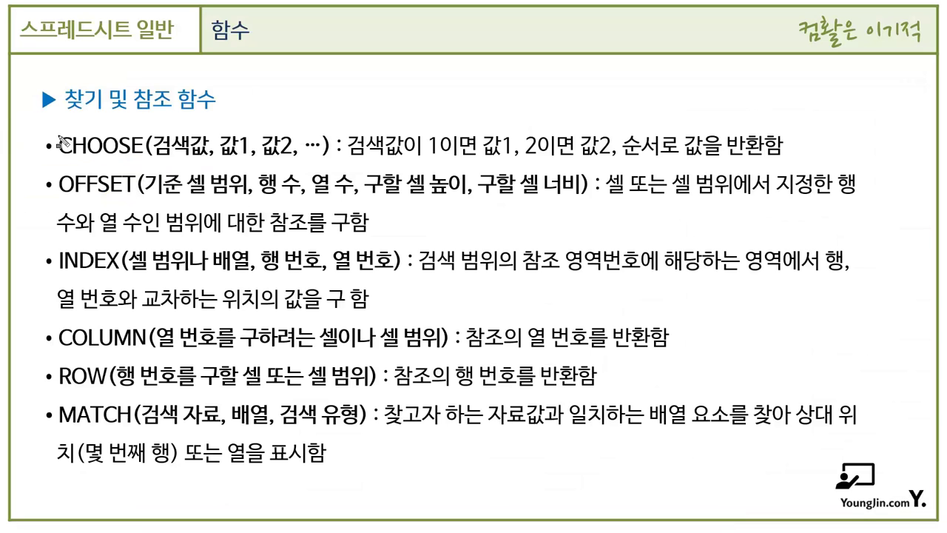
pyautogui.moveTo(58, 146); pyautogui.dragTo(137, 160)
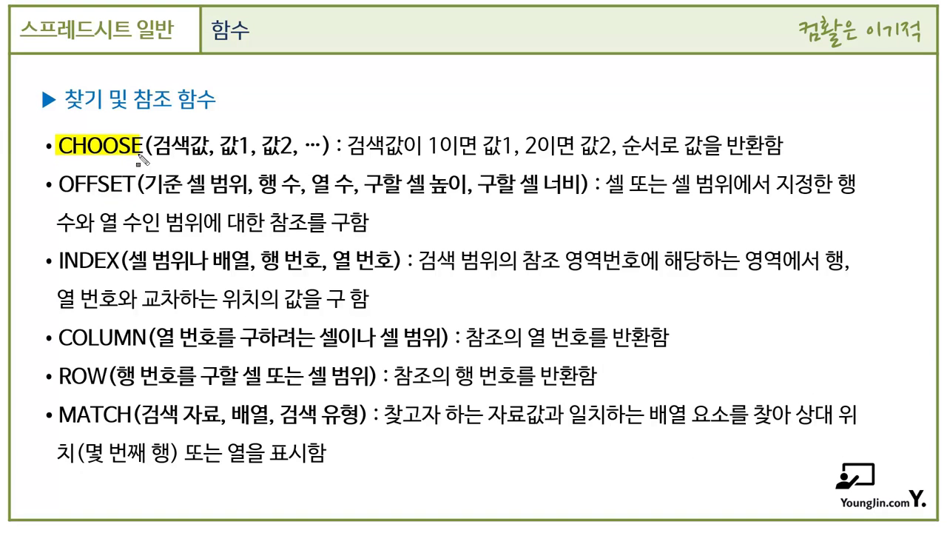
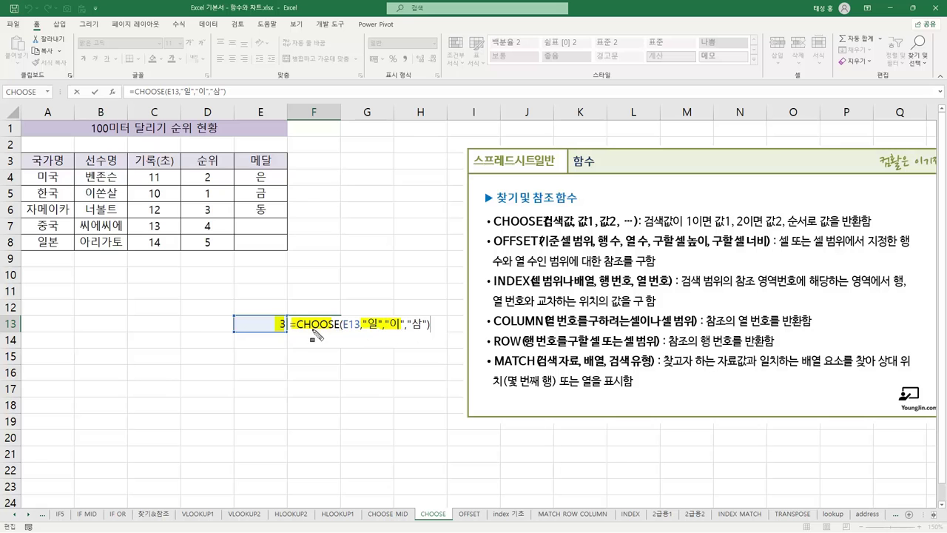
# Highlight the "삼" argument in F13's CHOOSE formula, close it, and set the index in E13 to 2 and then to 1
pyautogui.moveTo(405, 324); pyautogui.dragTo(431, 325)
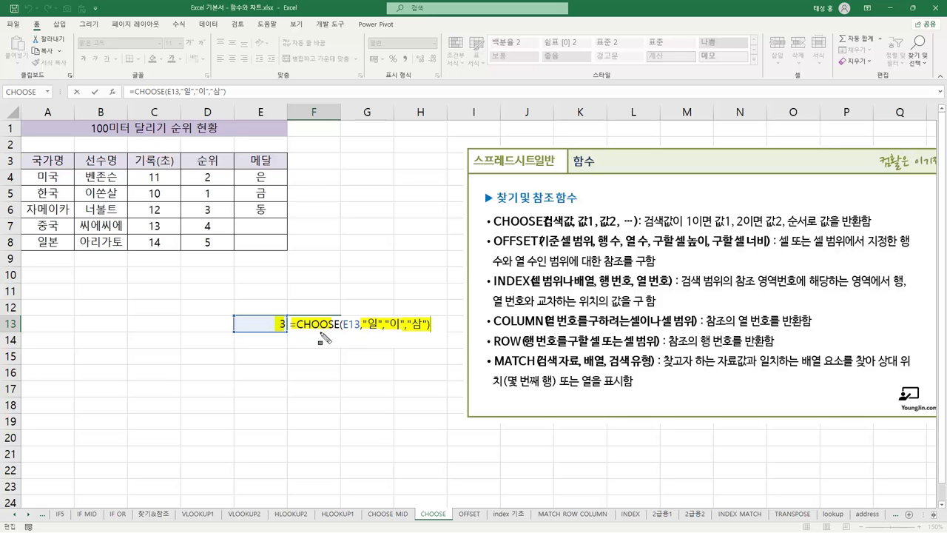
pyautogui.press('Return')
pyautogui.click(277, 324)
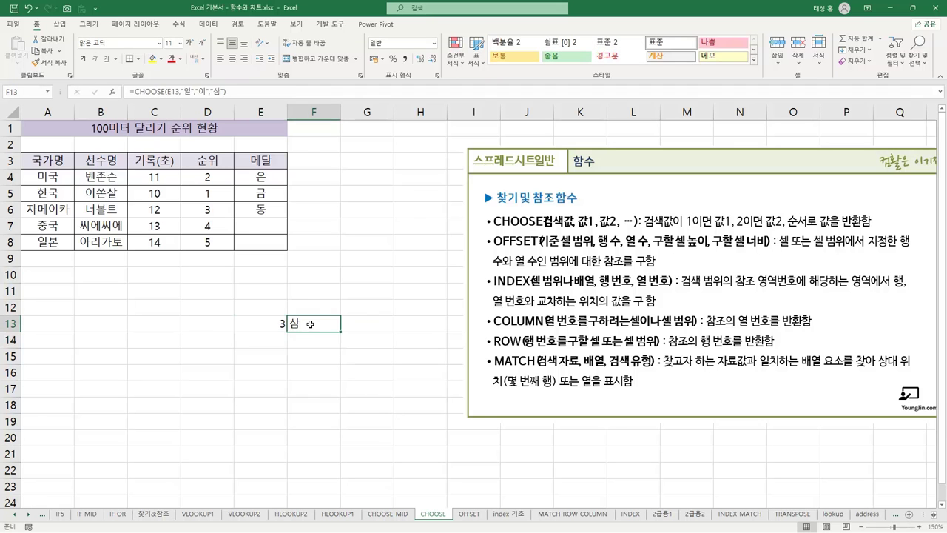
pyautogui.write('2')
pyautogui.press('Return')
pyautogui.click(278, 326)
pyautogui.write('1')
pyautogui.press('Tab')
# Compare the ranks in D4:D8 with the CHOOSE medal results in E4:E8 of the 100-metre race table
pyautogui.click(217, 190)
pyautogui.click(265, 191)
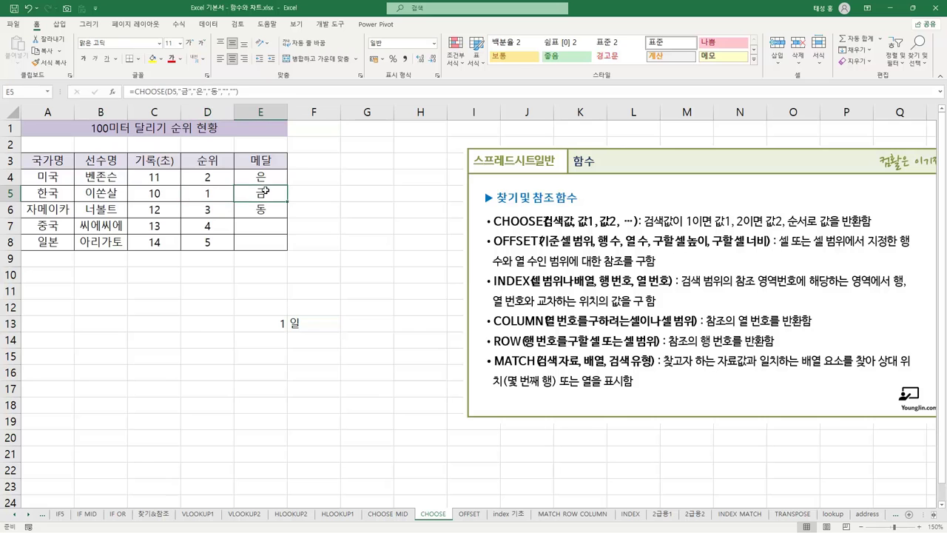
pyautogui.click(209, 179)
pyautogui.click(259, 178)
pyautogui.click(215, 209)
pyautogui.click(273, 210)
pyautogui.click(217, 228)
pyautogui.click(224, 242)
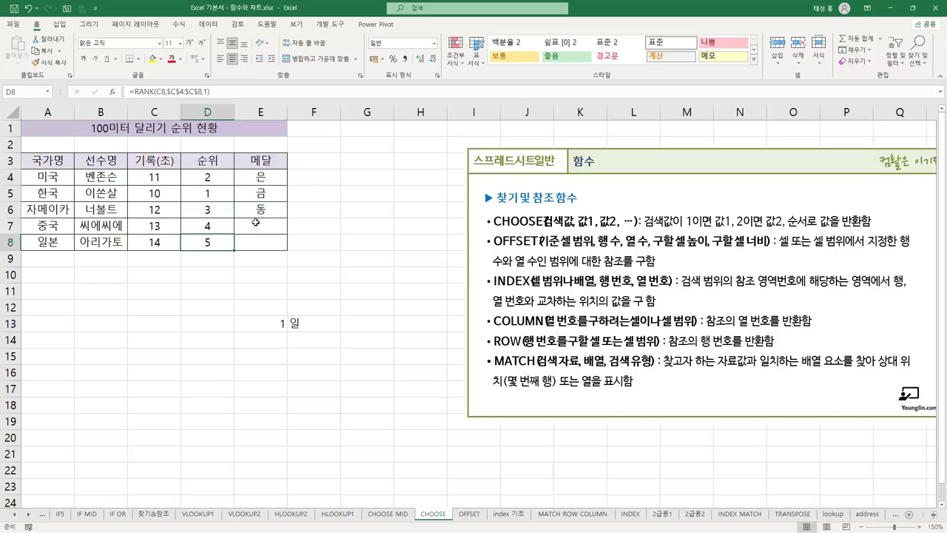
pyautogui.click(256, 222)
pyautogui.click(260, 242)
# Open E4's CHOOSE formula, mark its full text from the D4 index through the medal arguments, and close it
pyautogui.click(265, 181)
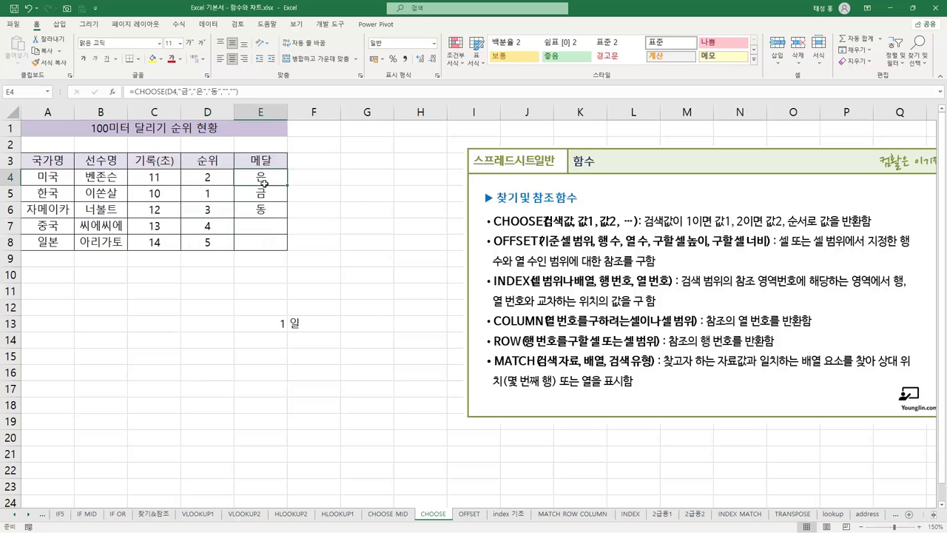
pyautogui.doubleClick(265, 181)
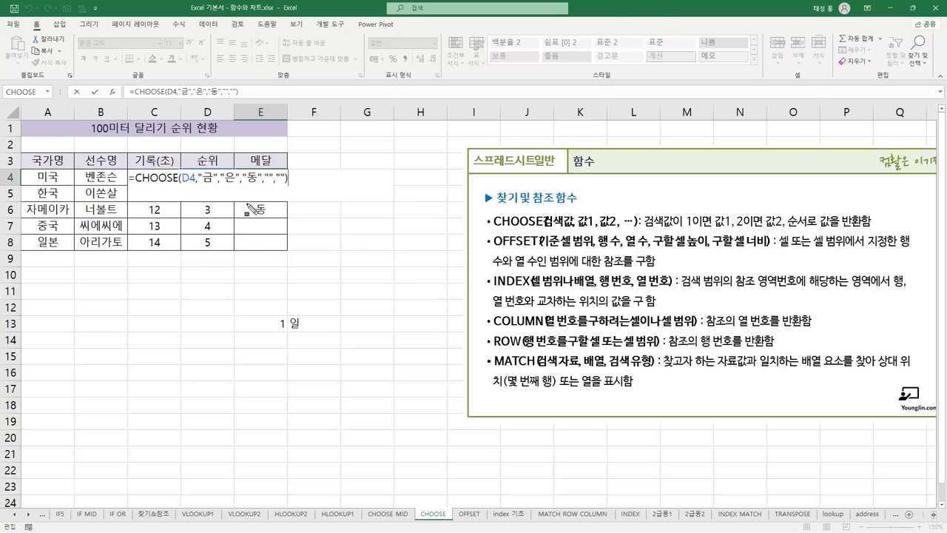
pyautogui.moveTo(130, 178); pyautogui.dragTo(289, 190)
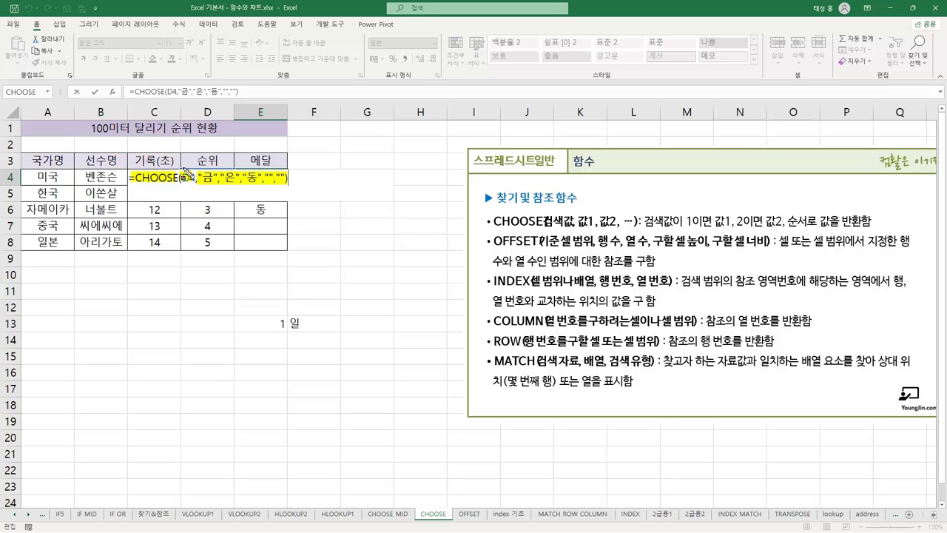
pyautogui.press('Return')
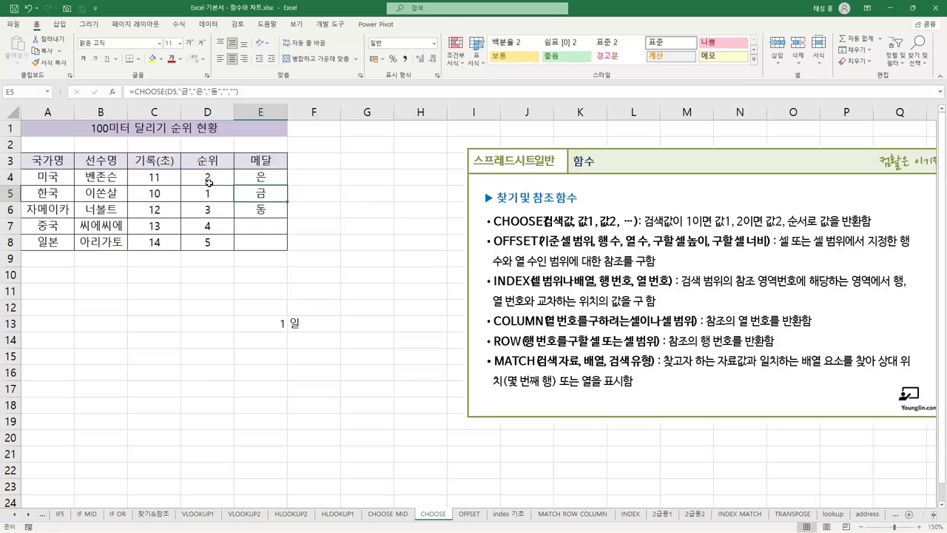
# Clear the medal results in E5:E8 and refill them from E4's CHOOSE formula
pyautogui.moveTo(270, 191); pyautogui.dragTo(288, 250)
pyautogui.press('Delete')
pyautogui.click(263, 179)
# Check the refilled medals in E4:E8 row by row against the ranks beside them
pyautogui.click(218, 180)
pyautogui.click(259, 180)
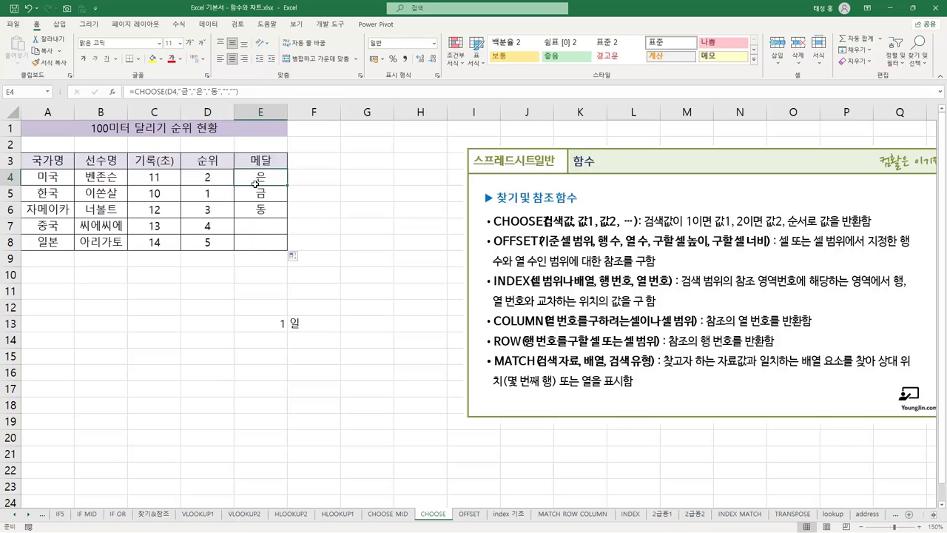
pyautogui.click(219, 196)
pyautogui.click(274, 193)
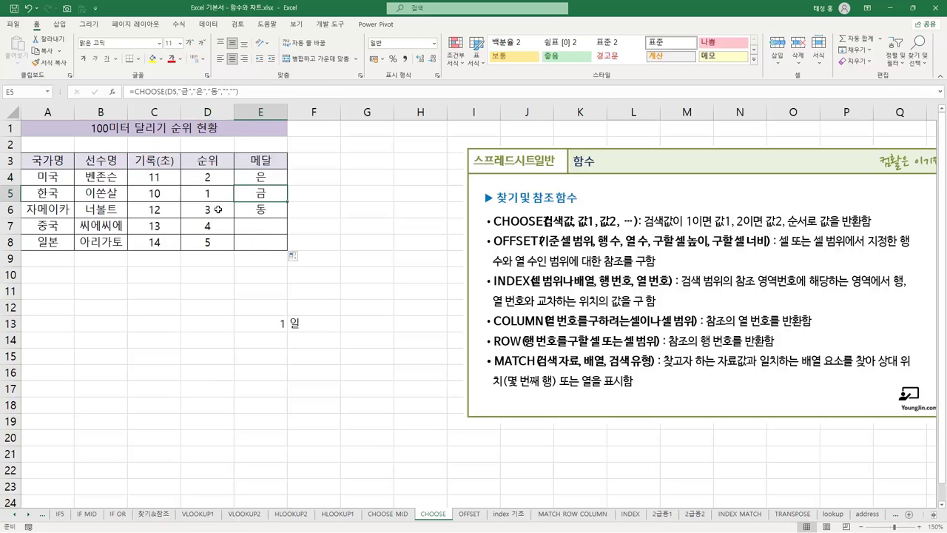
pyautogui.click(271, 210)
pyautogui.click(215, 225)
pyautogui.click(216, 241)
pyautogui.click(244, 228)
pyautogui.click(251, 243)
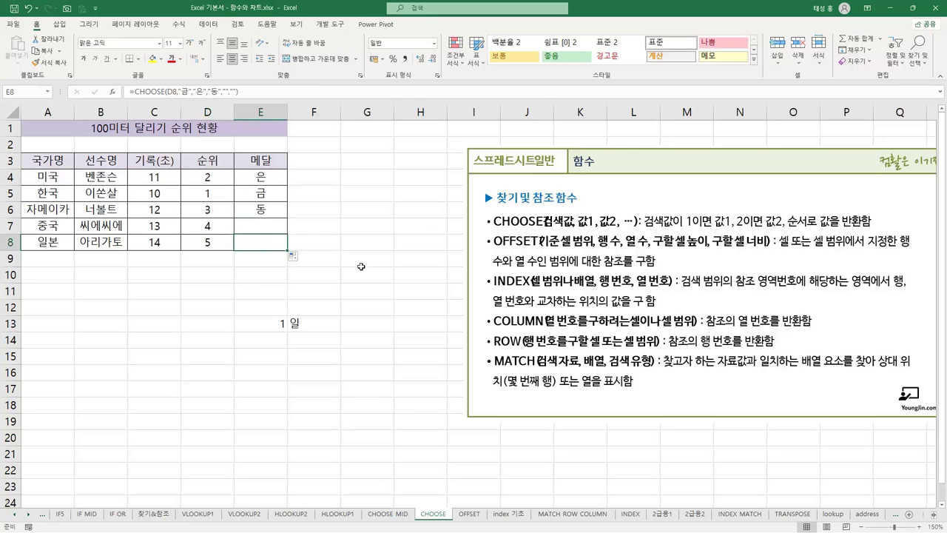
# On the OFFSET sheet, open E5's =OFFSET(A1,2,2) formula and mark the two-row, two-column shift from A1 to C3
pyautogui.click(481, 516)
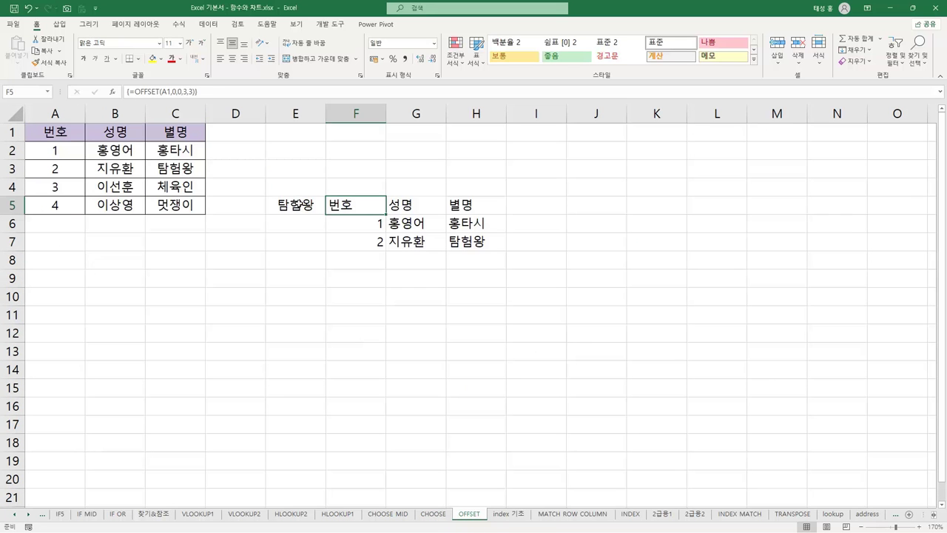
pyautogui.click(296, 205)
pyautogui.doubleClick(296, 205)
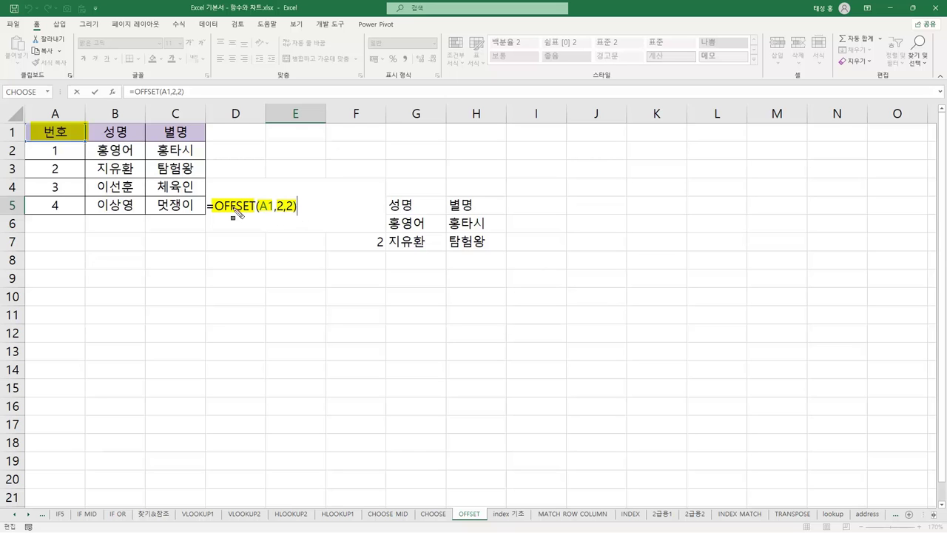
pyautogui.moveTo(62, 157)
pyautogui.mouseDown()
pyautogui.moveTo(212, 157)
pyautogui.moveTo(216, 182)
pyautogui.moveTo(72, 180)
pyautogui.mouseUp()
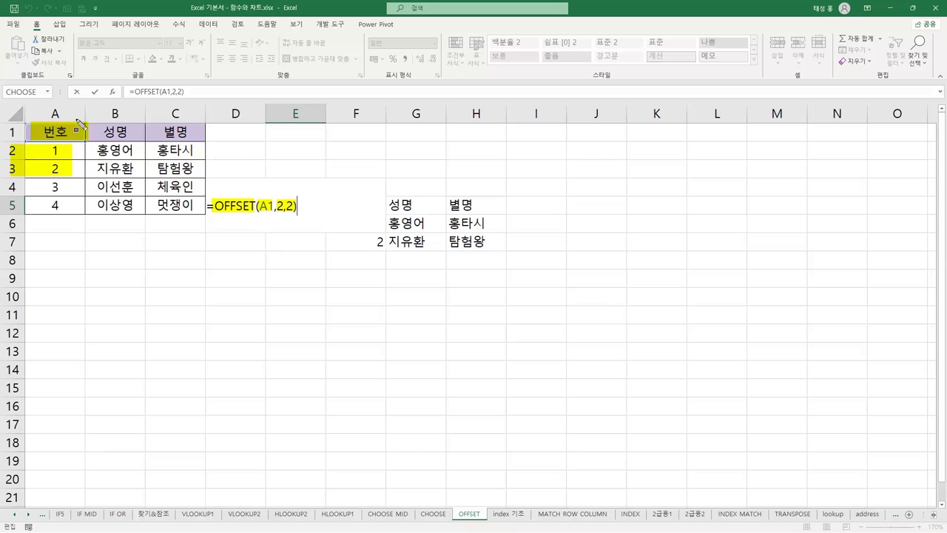
pyautogui.moveTo(89, 127)
pyautogui.mouseDown()
pyautogui.moveTo(141, 185)
pyautogui.moveTo(207, 184)
pyautogui.mouseUp()
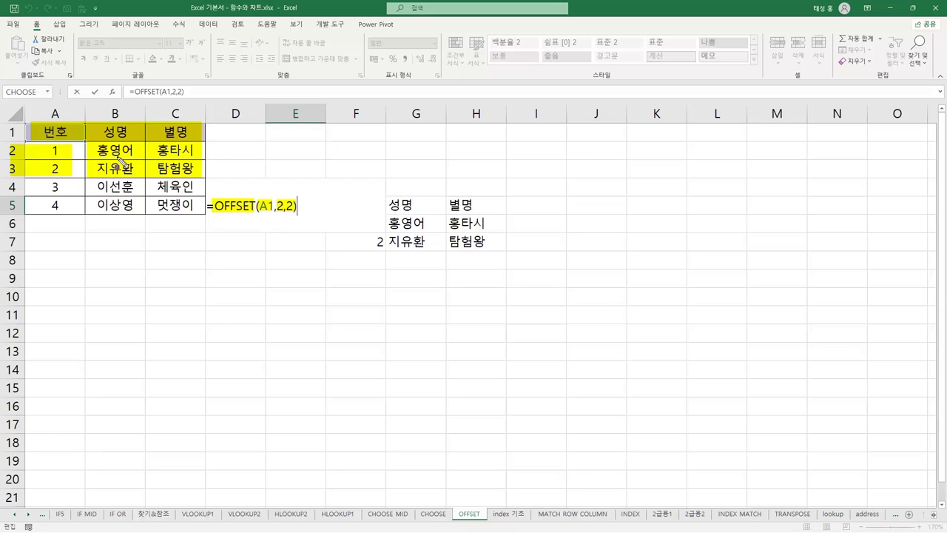
pyautogui.moveTo(153, 160); pyautogui.dragTo(199, 179)
pyautogui.press('Escape')
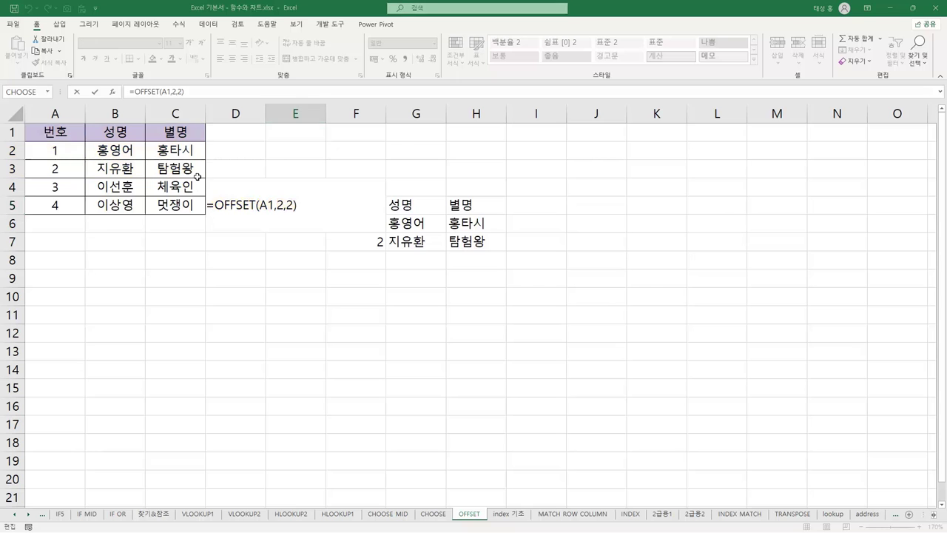
pyautogui.press('Return')
pyautogui.click(295, 206)
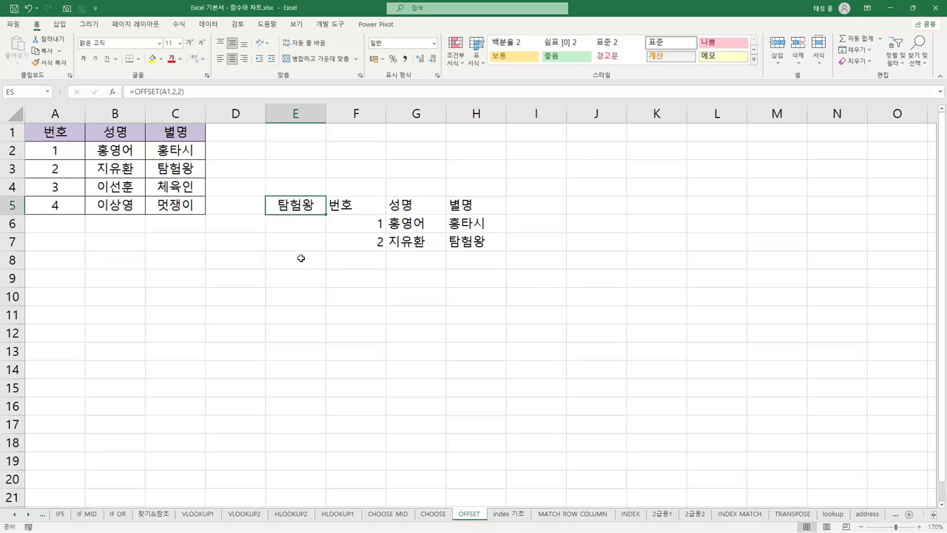
# Open F5's =OFFSET(A1,0,0,3,3) formula, mark its offset and size arguments and A1:C3, and re-enter it as an array formula
pyautogui.click(360, 207)
pyautogui.press('F2')
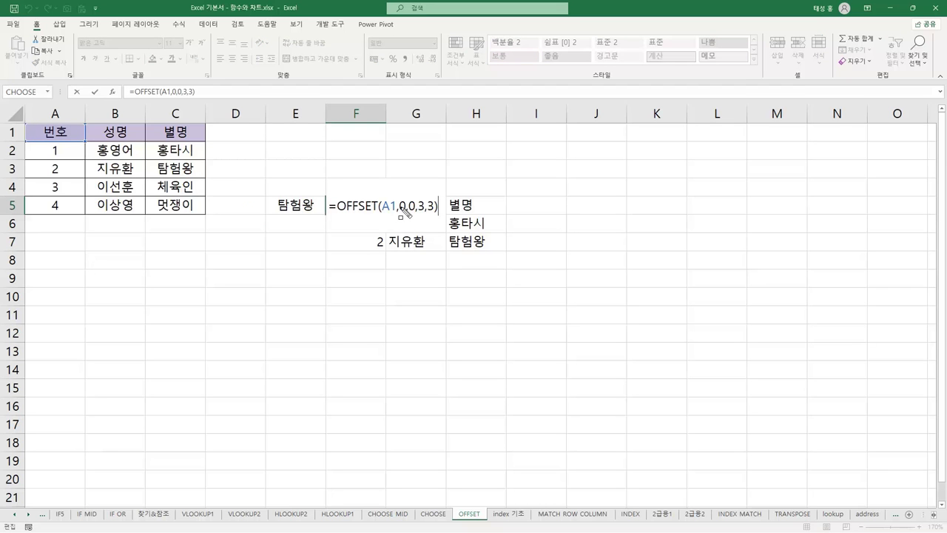
pyautogui.moveTo(398, 205); pyautogui.dragTo(435, 206)
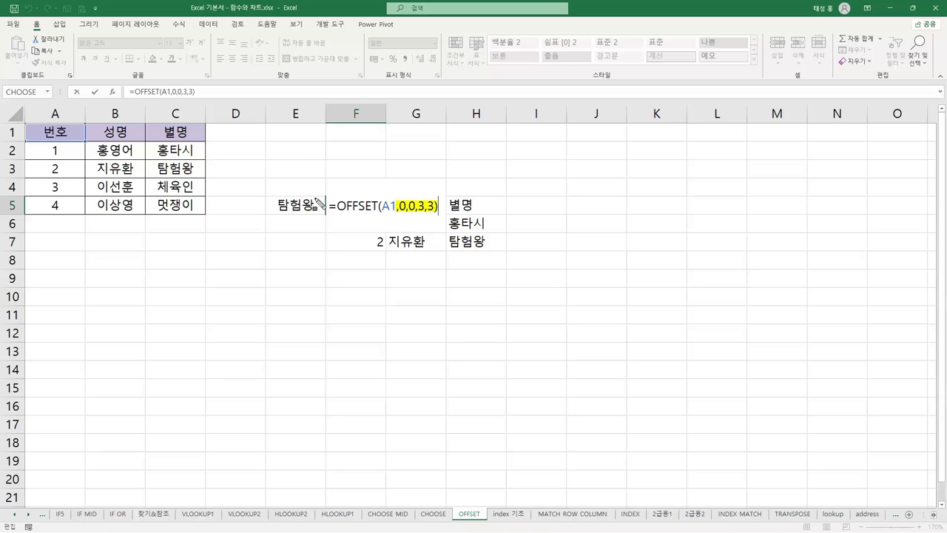
pyautogui.moveTo(34, 131); pyautogui.dragTo(83, 134)
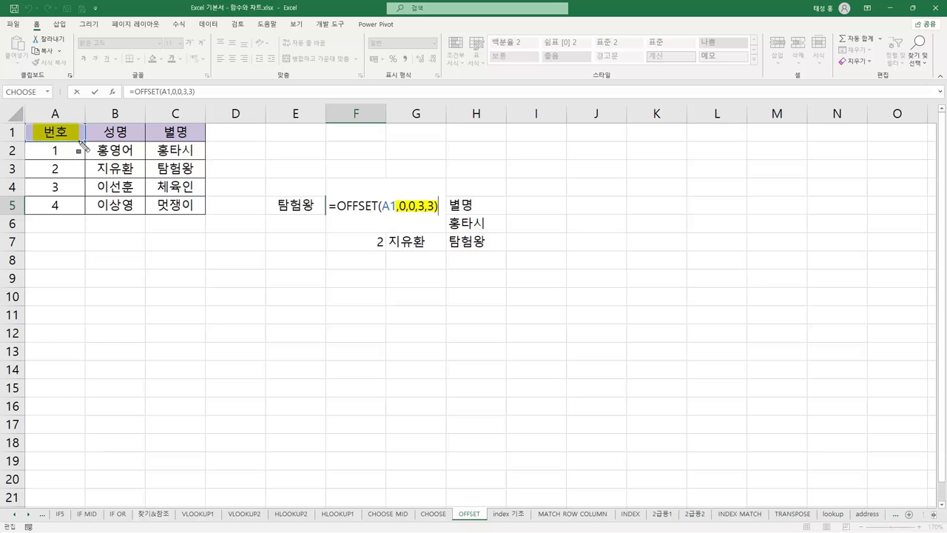
pyautogui.moveTo(34, 150)
pyautogui.mouseDown()
pyautogui.moveTo(78, 151)
pyautogui.moveTo(79, 169)
pyautogui.moveTo(126, 185)
pyautogui.moveTo(205, 184)
pyautogui.mouseUp()
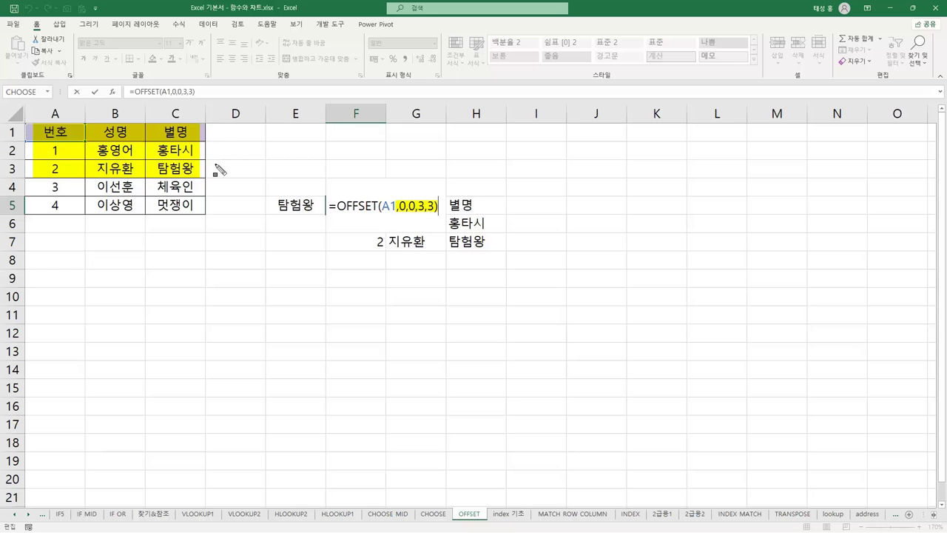
pyautogui.press('Escape')
pyautogui.hotkey('ctrl', 'shift', 'Return')
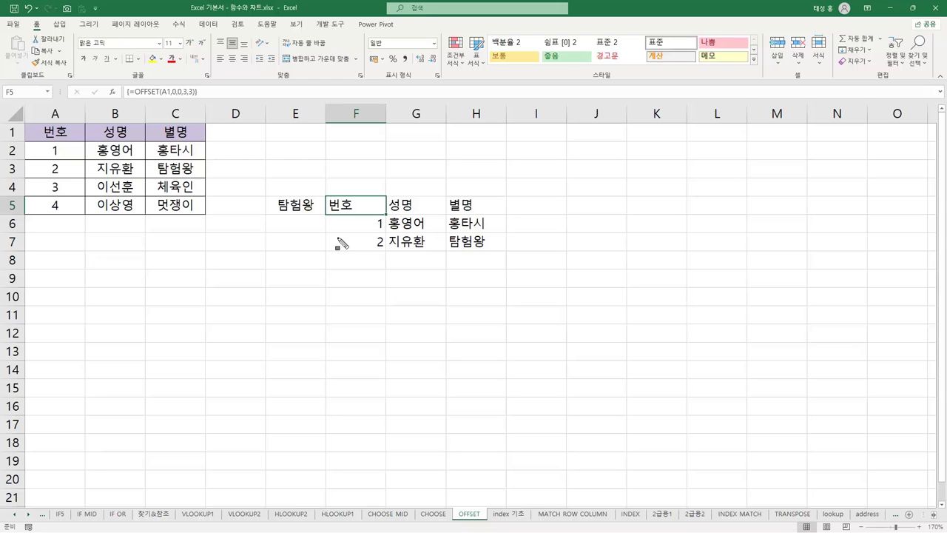
# Mark the source range A1:C3 and the OFFSET output F5:H7 for comparison, and clear the marks
pyautogui.moveTo(24, 126)
pyautogui.mouseDown()
pyautogui.moveTo(47, 154)
pyautogui.moveTo(153, 181)
pyautogui.moveTo(204, 181)
pyautogui.mouseUp()
pyautogui.moveTo(328, 201)
pyautogui.mouseDown()
pyautogui.moveTo(446, 257)
pyautogui.moveTo(489, 259)
pyautogui.mouseUp()
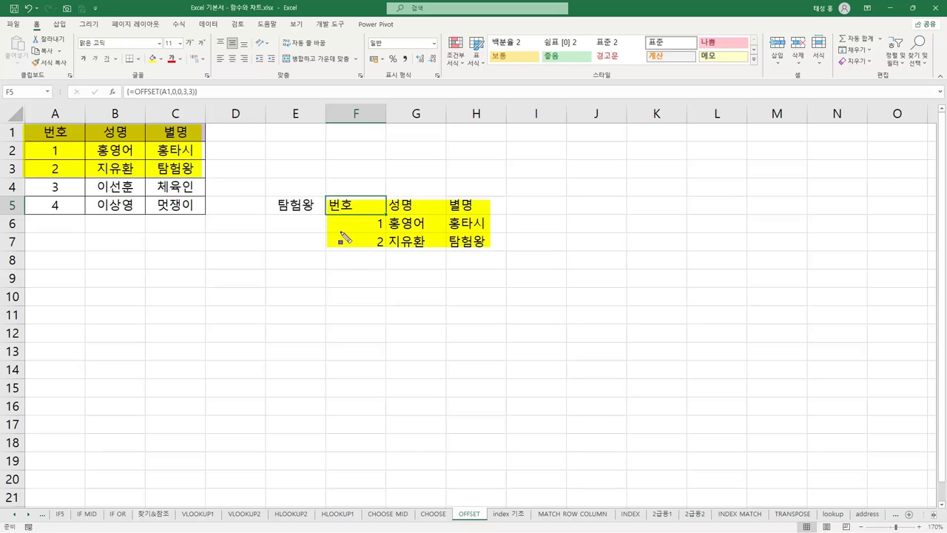
pyautogui.press('Escape')
# On the index 기초 sheet, open E2's =INDEX(A1:C2,2,3) formula and mark its range, row and column arguments and the 바나나 cell in C2
pyautogui.click(510, 514)
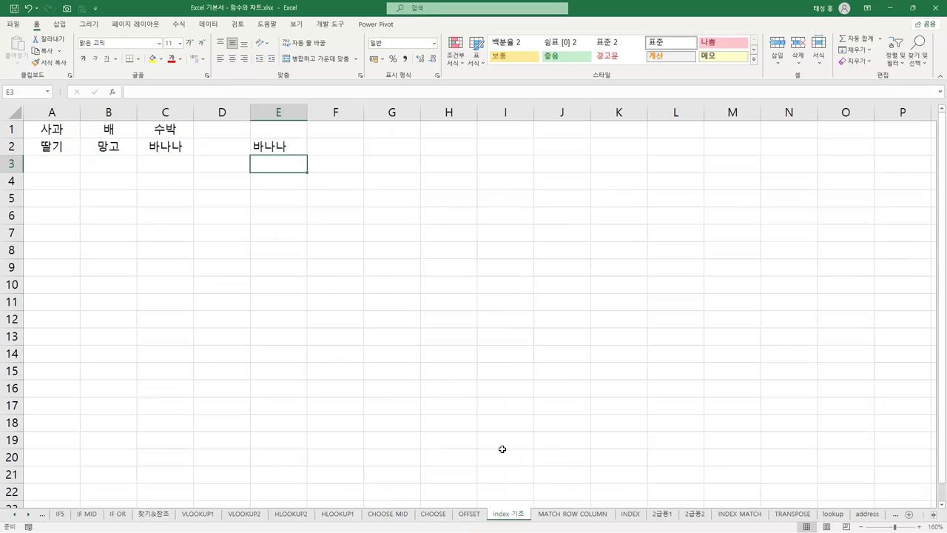
pyautogui.click(286, 149)
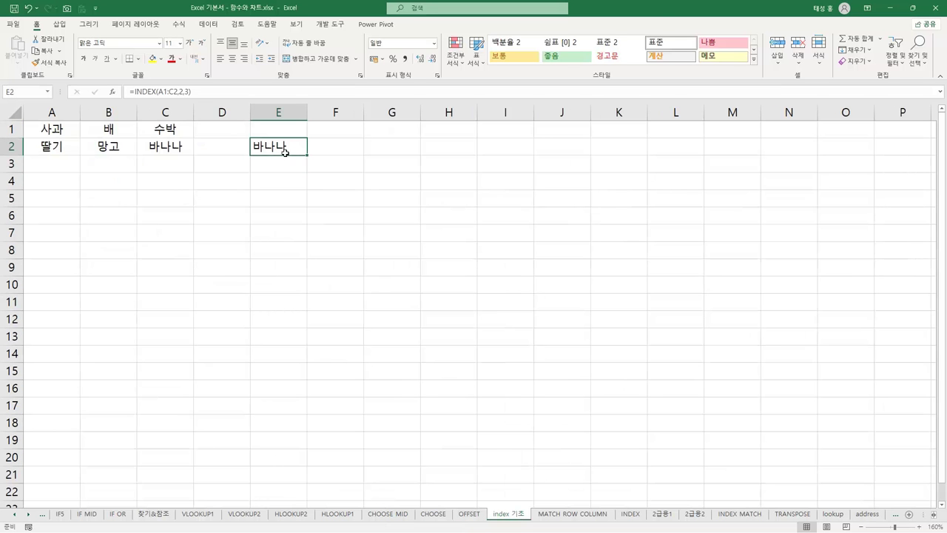
pyautogui.doubleClick(283, 152)
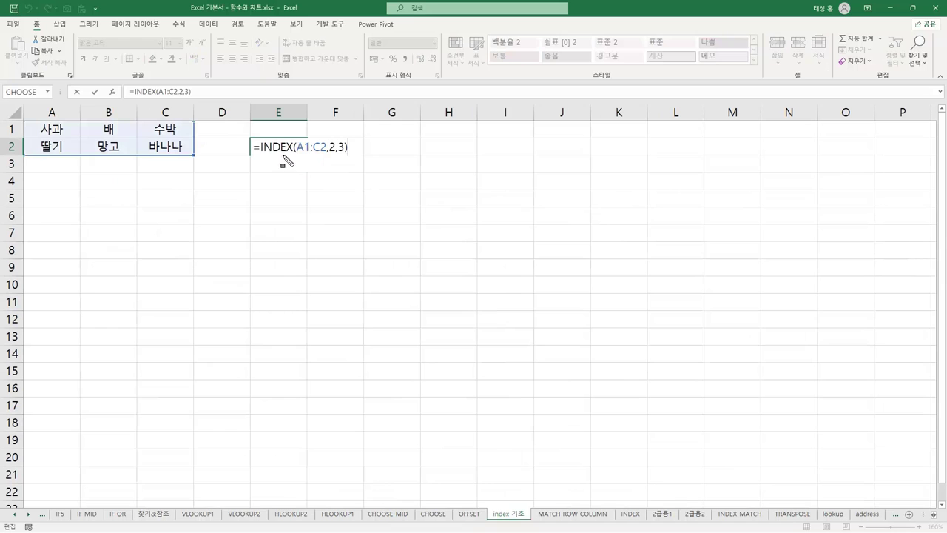
pyautogui.moveTo(304, 152); pyautogui.dragTo(328, 154)
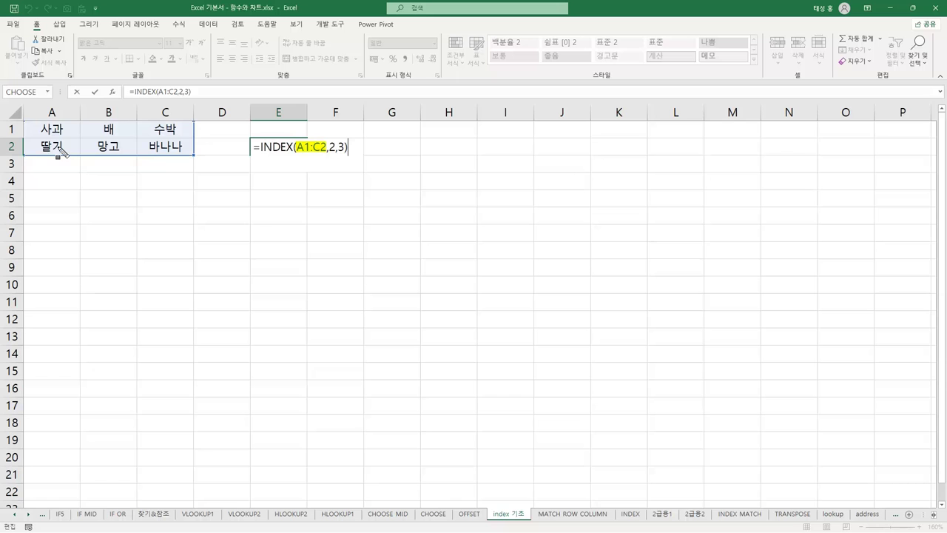
pyautogui.moveTo(329, 147); pyautogui.dragTo(346, 151)
pyautogui.moveTo(148, 146); pyautogui.dragTo(188, 146)
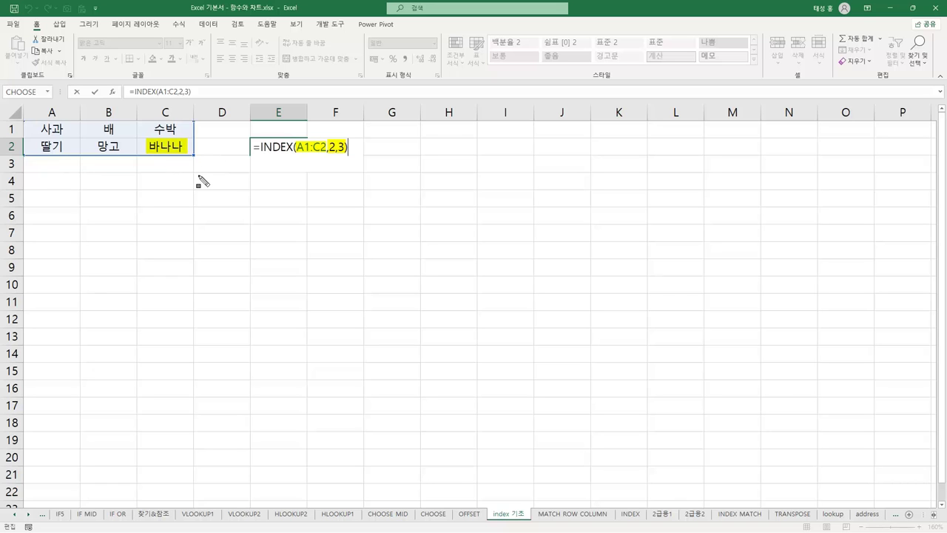
pyautogui.press('Escape')
pyautogui.press('Return')
pyautogui.click(288, 147)
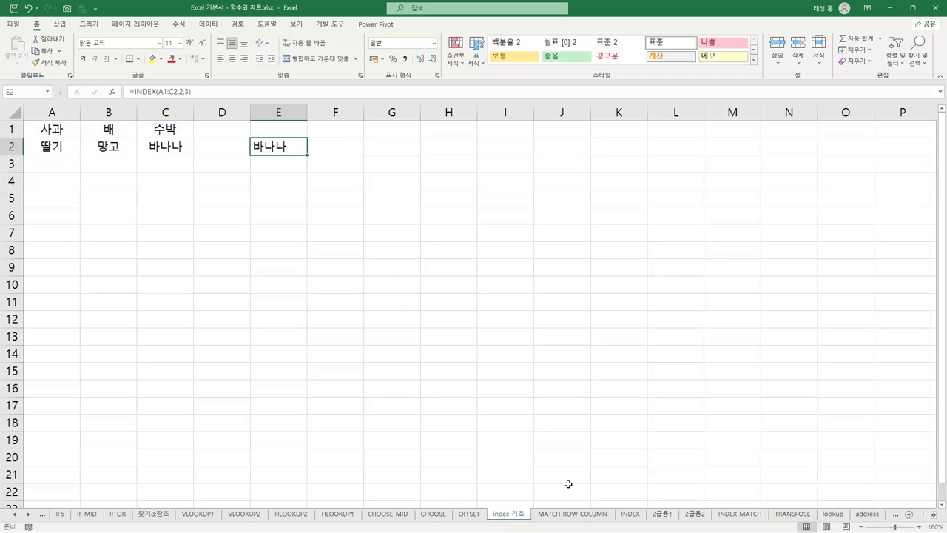
# On the MATCH ROW COLUMN sheet, open E6's =MATCH(A3,A2:A6,0) formula and mark the function, its arguments and lookup cell A3
pyautogui.click(572, 513)
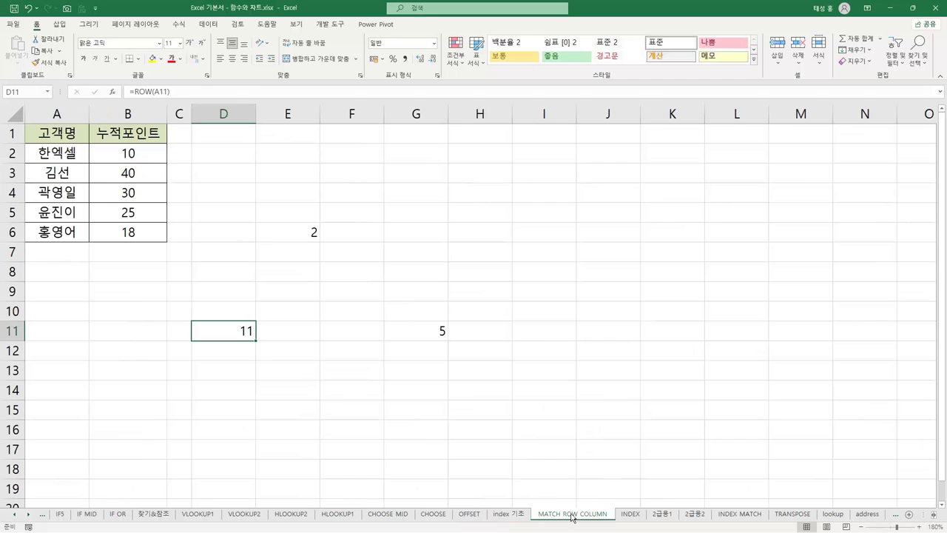
pyautogui.click(310, 232)
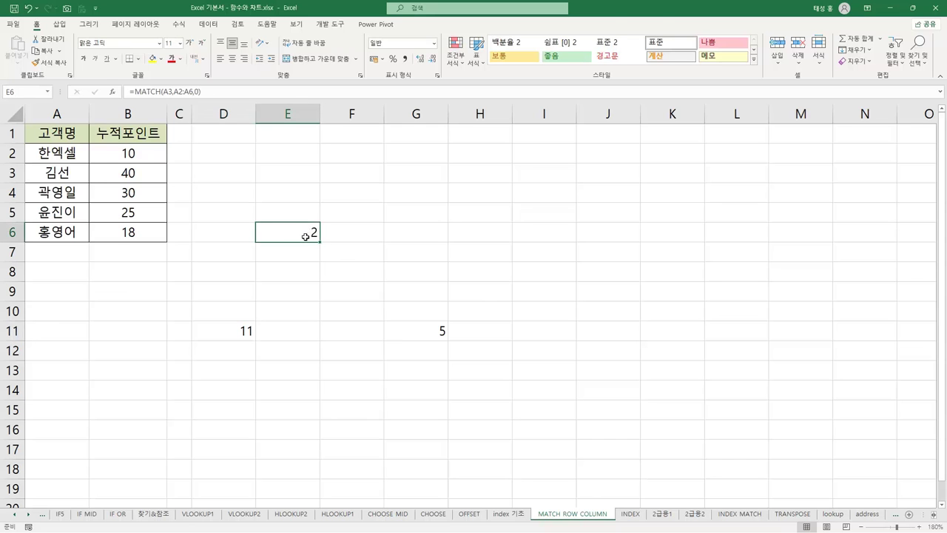
pyautogui.doubleClick(306, 236)
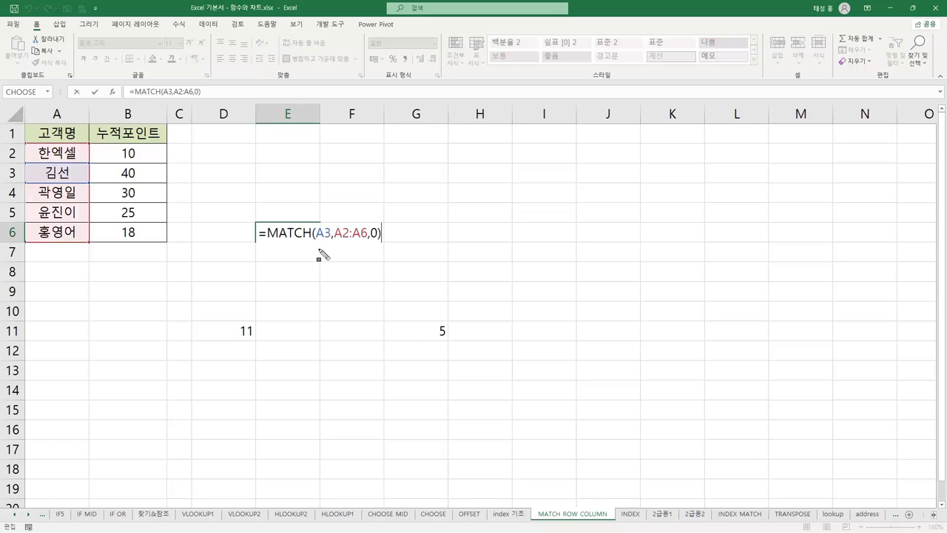
pyautogui.moveTo(260, 234); pyautogui.dragTo(331, 234)
pyautogui.moveTo(37, 172); pyautogui.dragTo(77, 173)
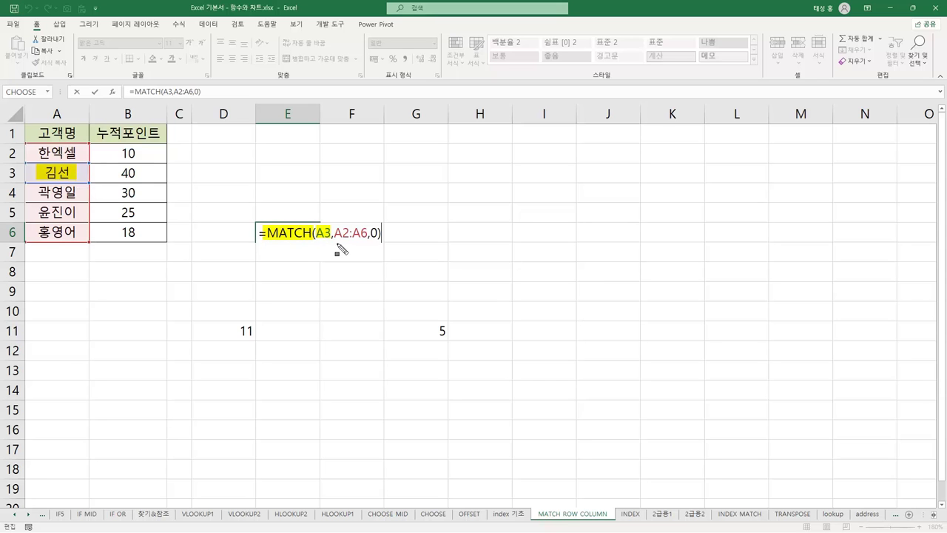
pyautogui.moveTo(334, 234); pyautogui.dragTo(366, 236)
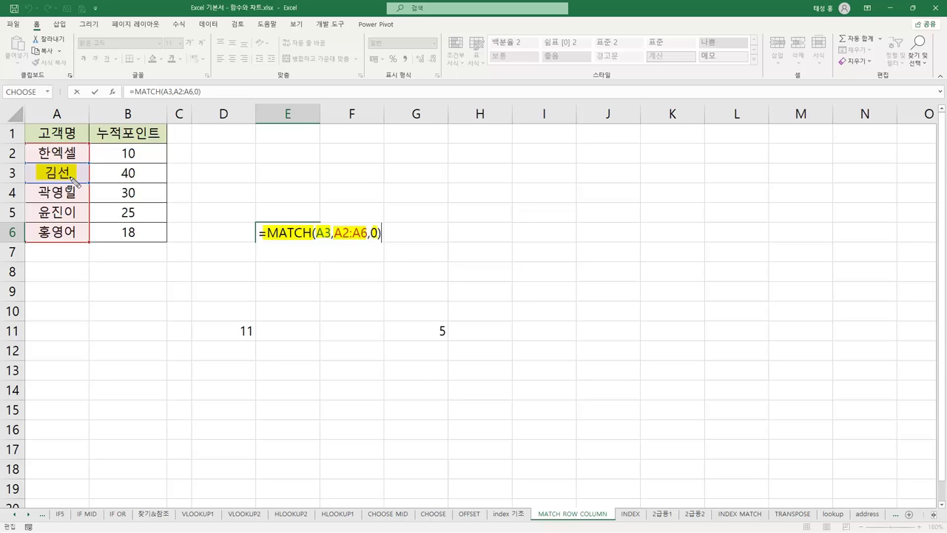
pyautogui.press('Escape')
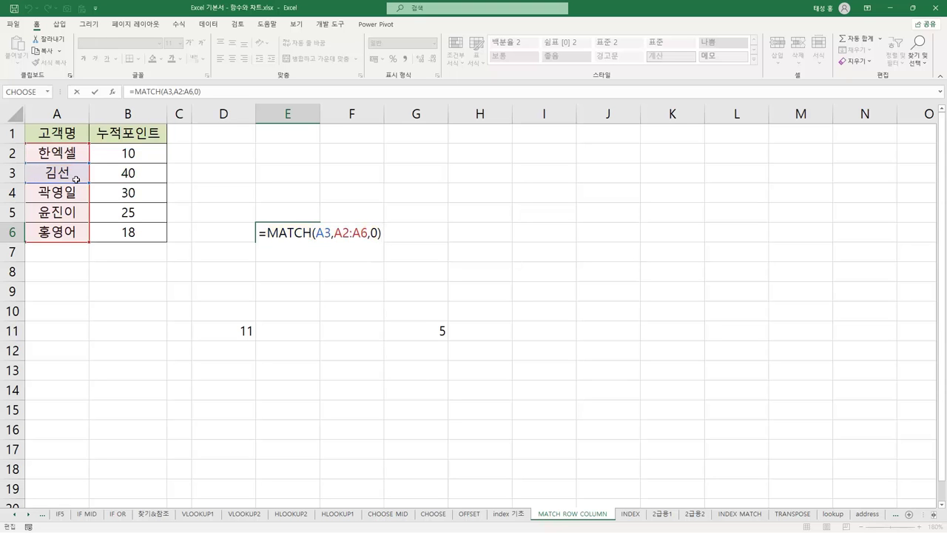
pyautogui.press('Return')
pyautogui.click(300, 234)
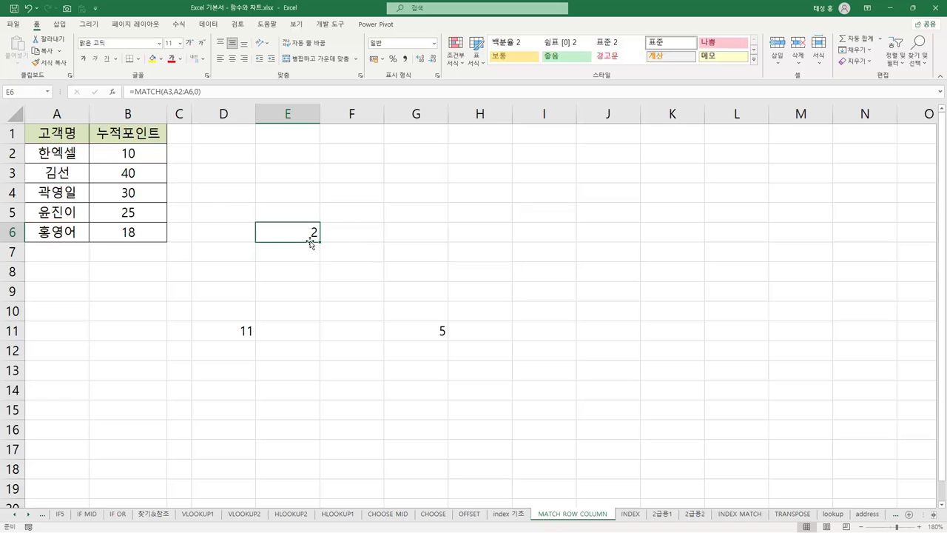
# Open D11's =ROW(A11) formula, mark the formula and the referenced cell A11, and close it
pyautogui.click(238, 334)
pyautogui.doubleClick(239, 339)
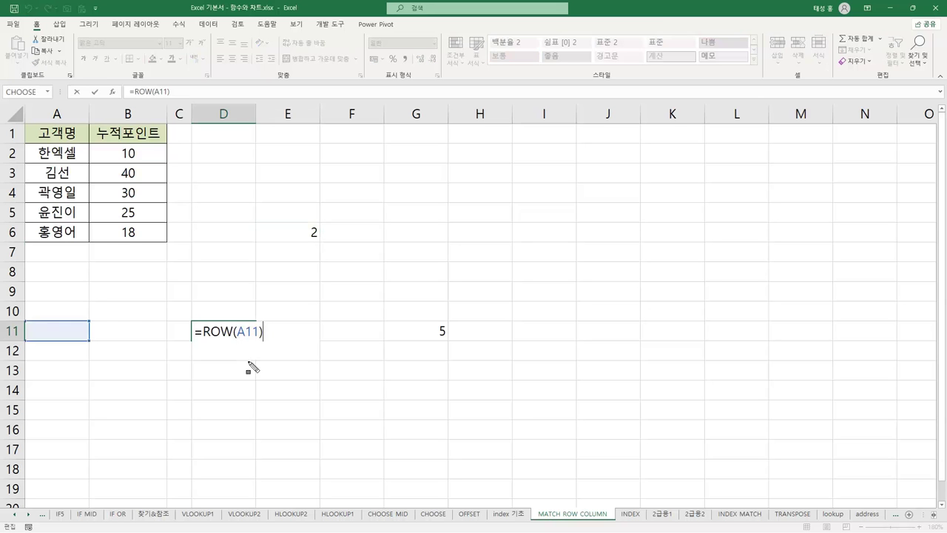
pyautogui.moveTo(196, 332); pyautogui.dragTo(259, 338)
pyautogui.moveTo(45, 333); pyautogui.dragTo(77, 335)
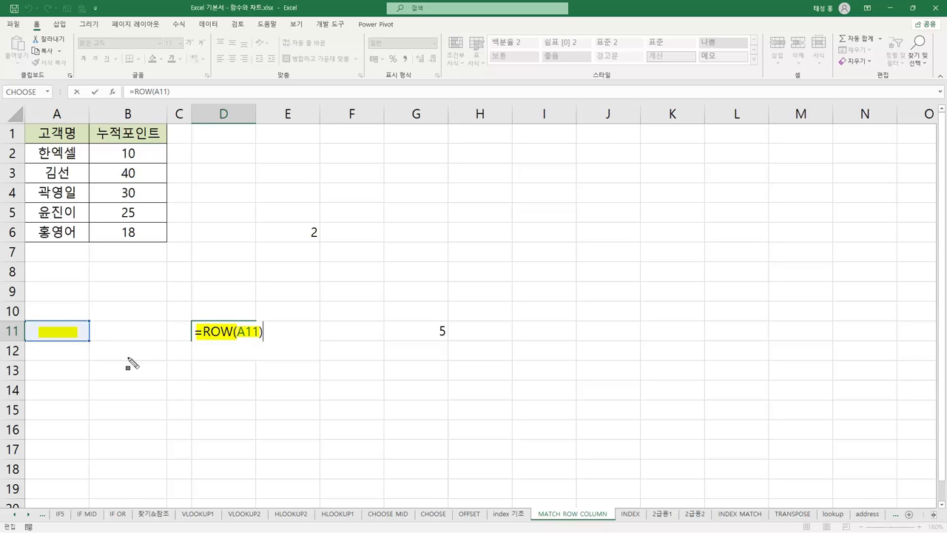
pyautogui.press('Escape')
pyautogui.press('Return')
pyautogui.click(235, 333)
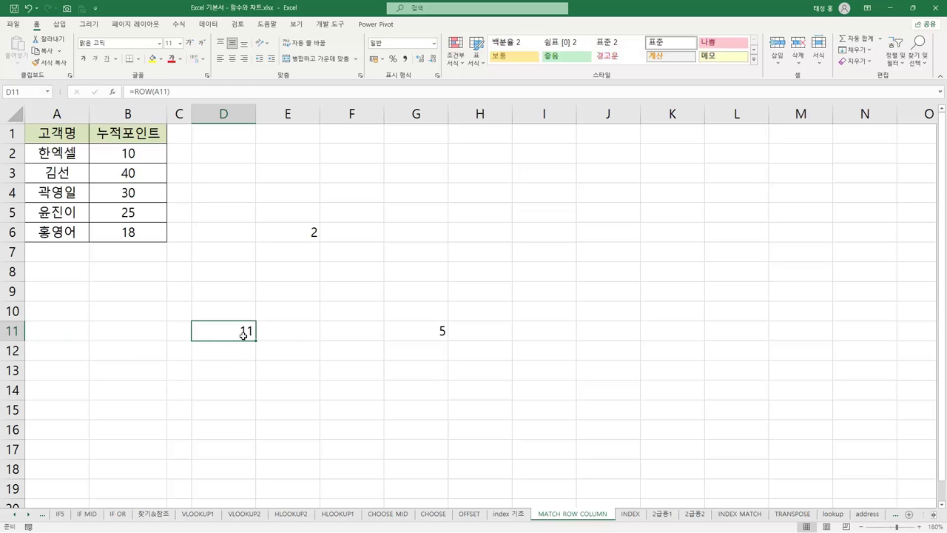
# Open G11's =COLUMN(E1) formula to examine its reference, close it, and compare the cell with D11's =ROW(A11) formula
pyautogui.click(436, 337)
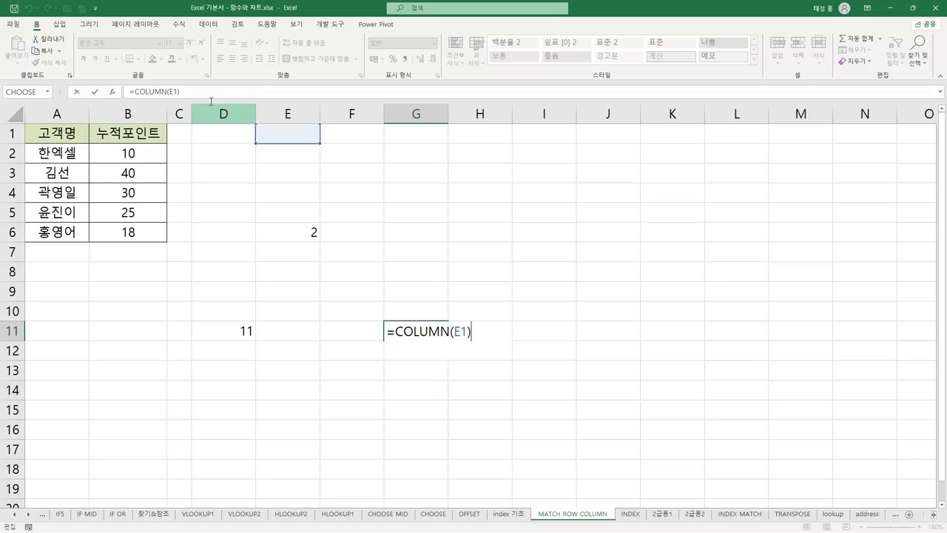
pyautogui.press('Return')
pyautogui.click(425, 332)
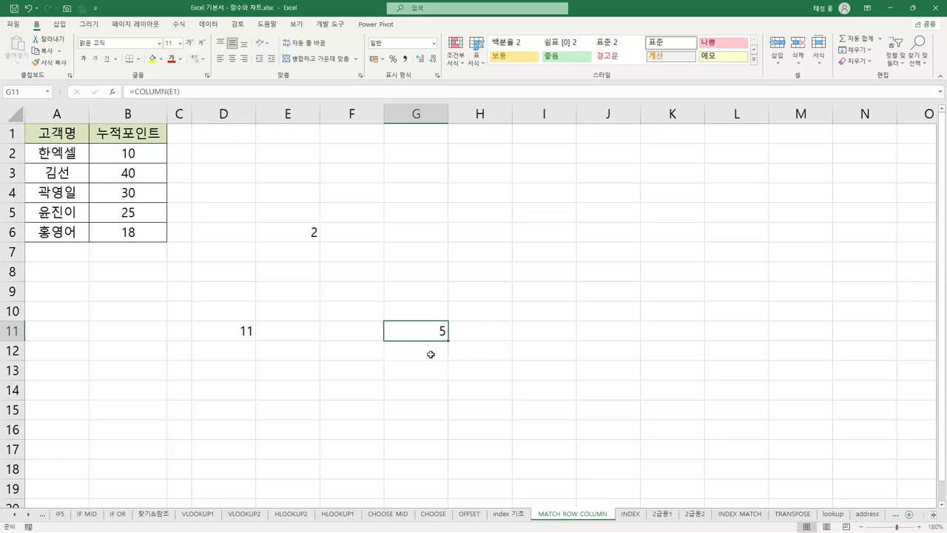
pyautogui.click(234, 335)
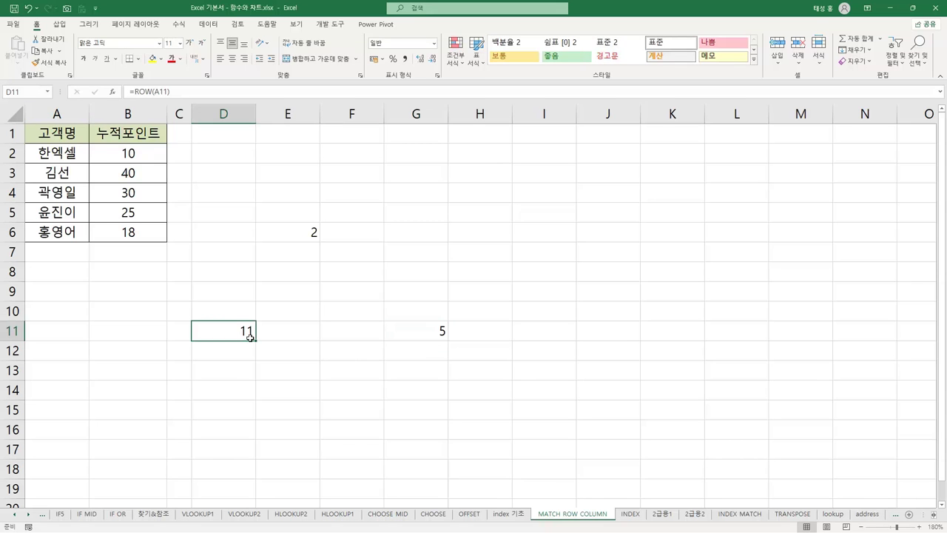
pyautogui.click(430, 333)
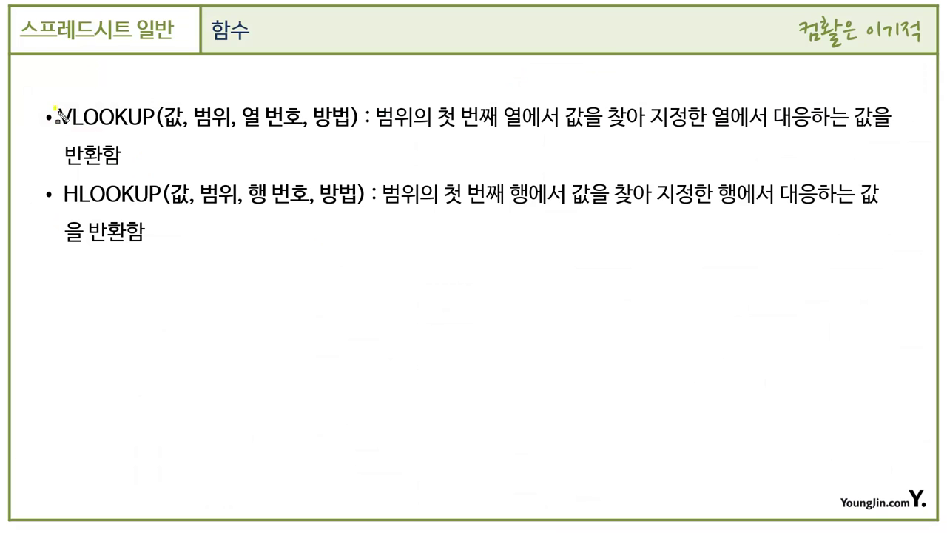
pyautogui.moveTo(58, 117); pyautogui.dragTo(154, 131)
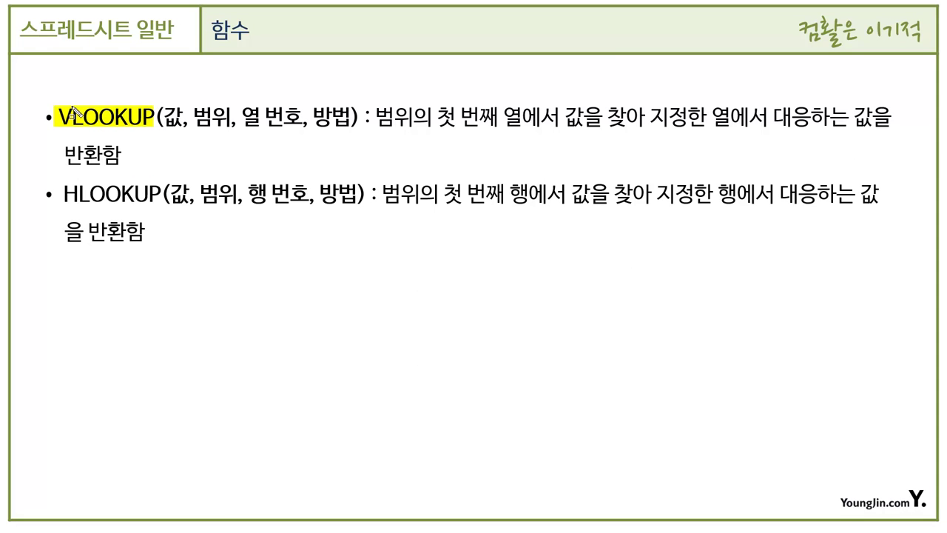
pyautogui.moveTo(72, 107)
pyautogui.mouseDown()
pyautogui.moveTo(93, 126)
pyautogui.moveTo(156, 129)
pyautogui.mouseUp()
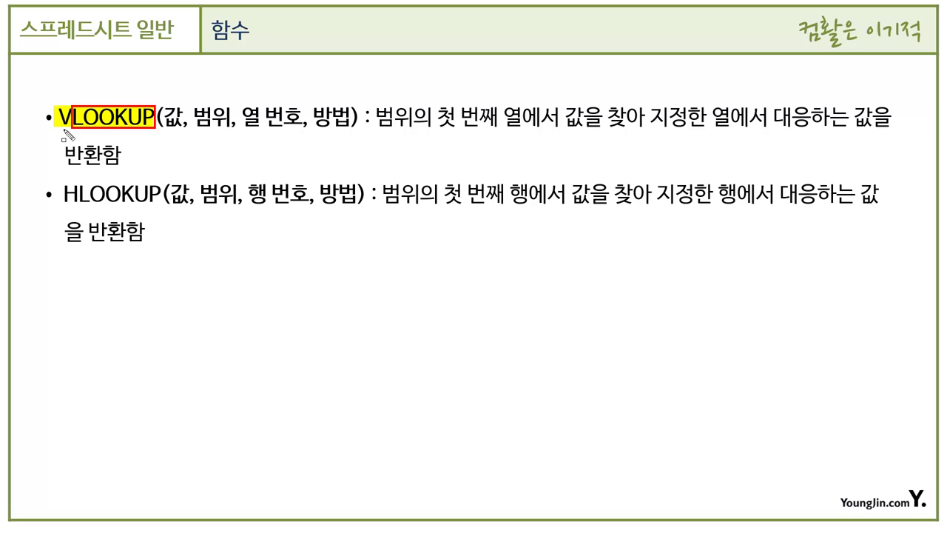
pyautogui.moveTo(159, 117); pyautogui.dragTo(231, 117)
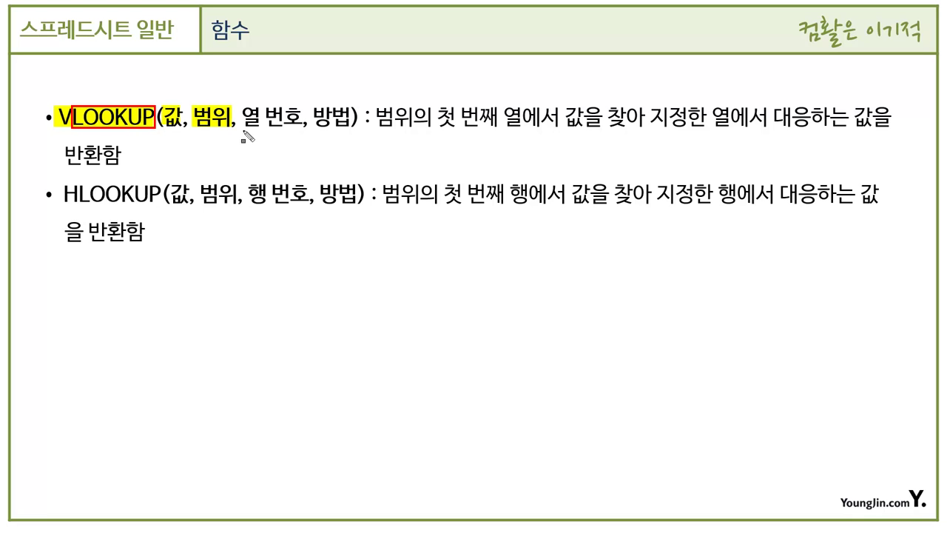
pyautogui.moveTo(373, 117); pyautogui.dragTo(583, 134)
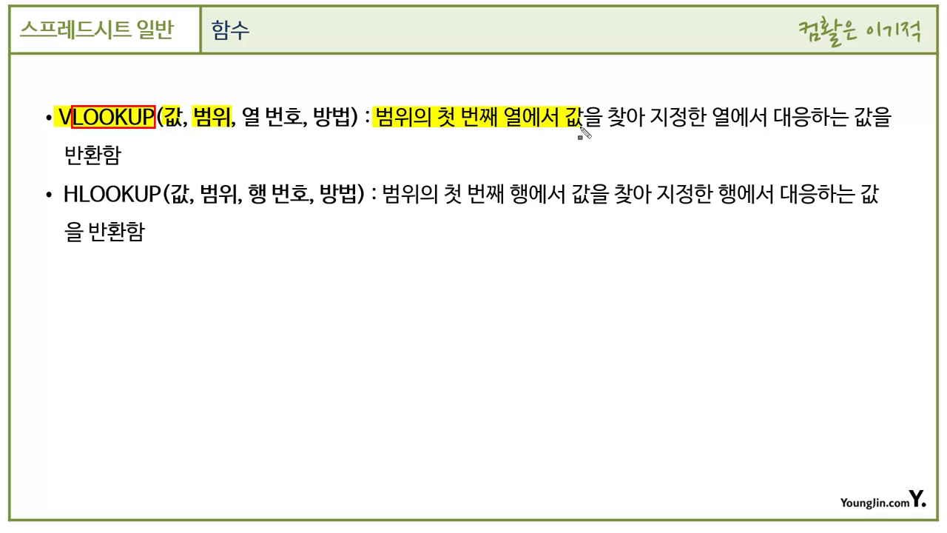